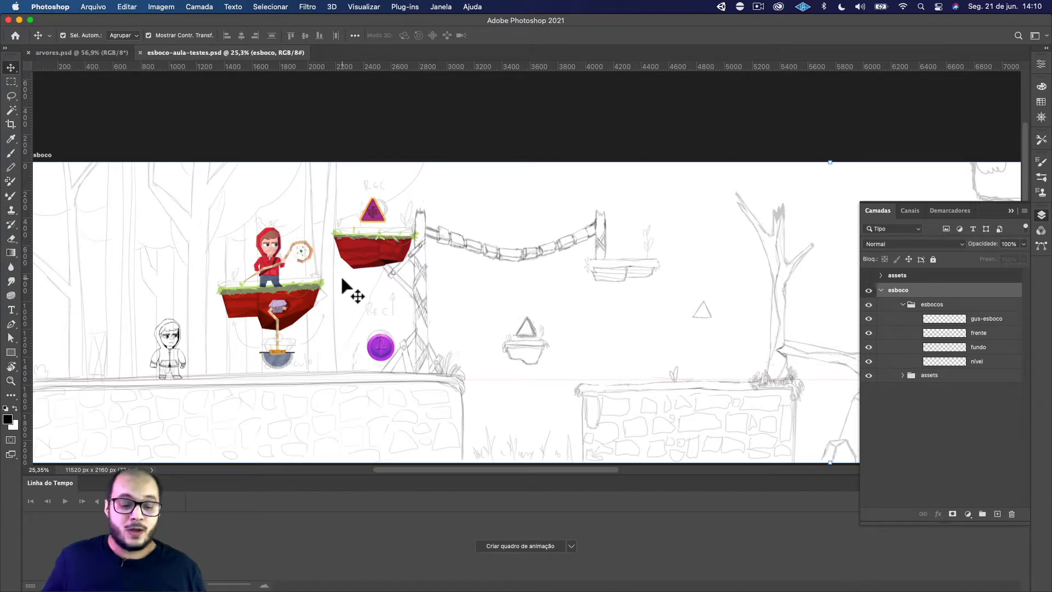
Examine the red-hooded character and the two coloured platforms in the esboco level sketch
drag(316, 291, 354, 283)
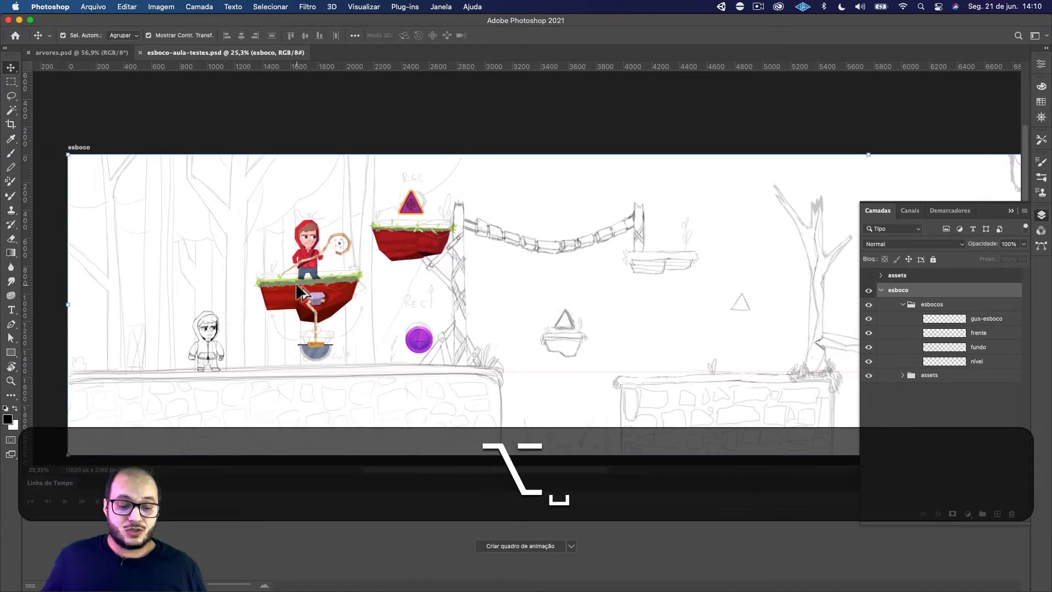
scroll(296, 283, up, 5)
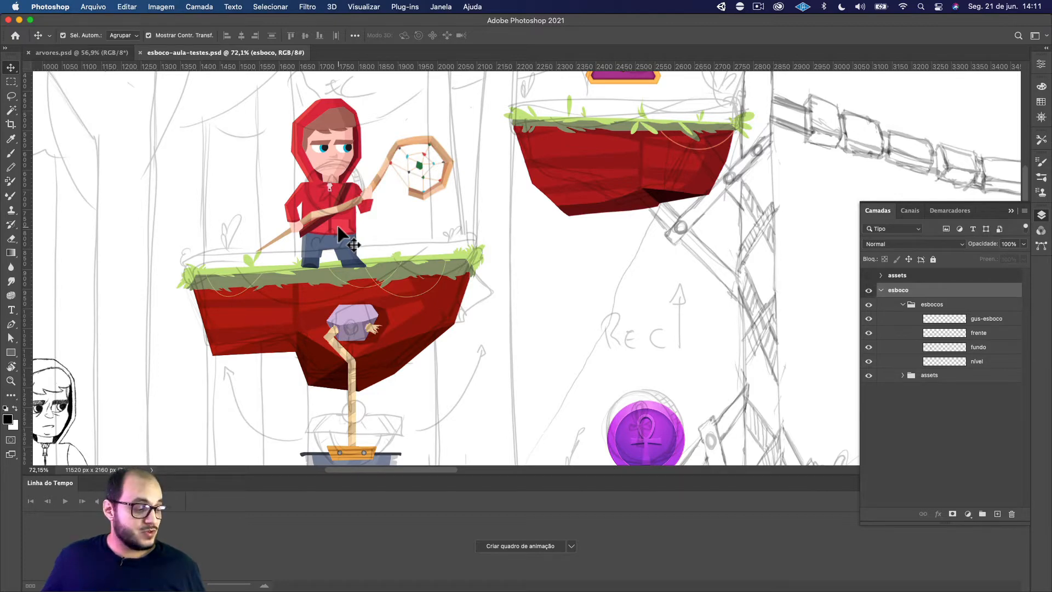
alt+scroll(337, 225, down, 5)
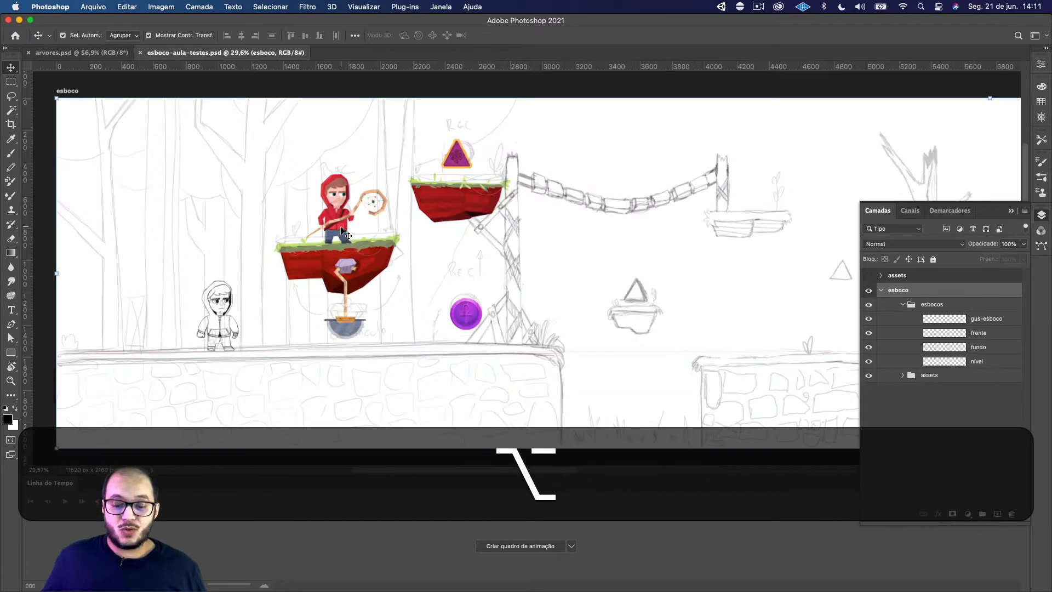
key(space)
drag(486, 225, 463, 238)
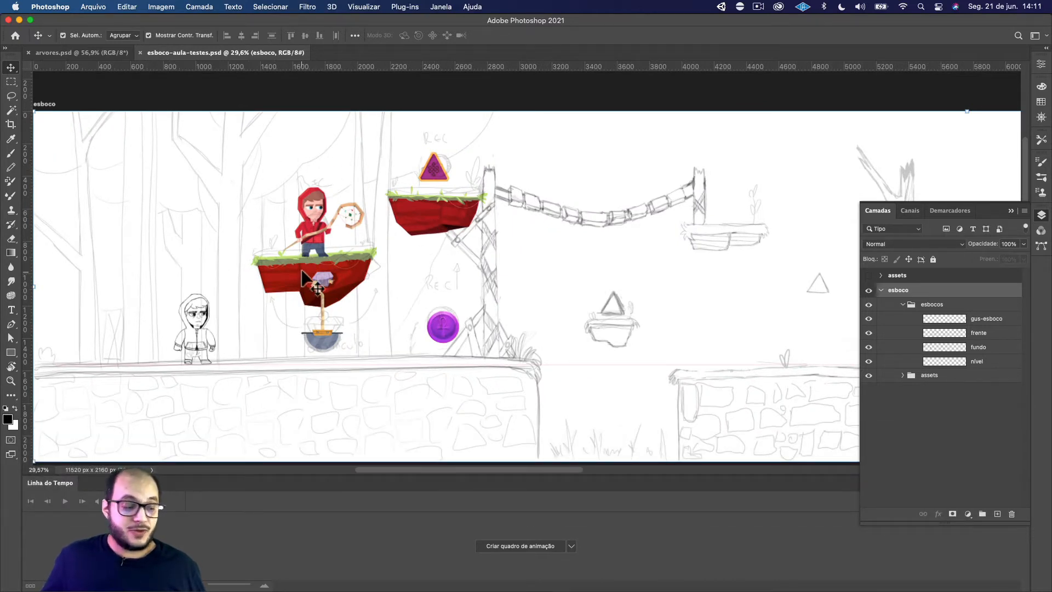
scroll(296, 266, up, 3)
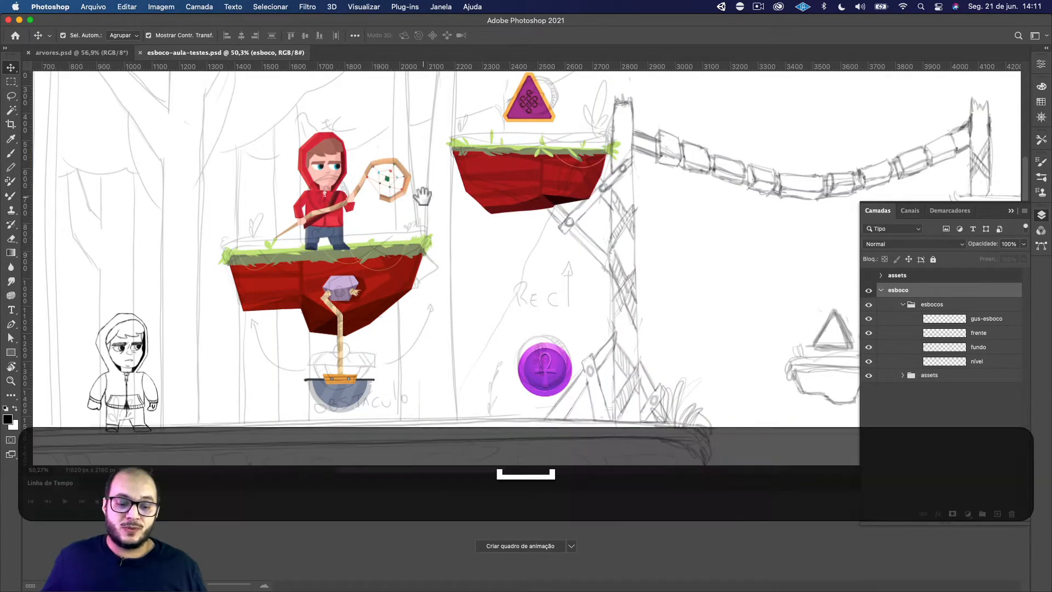
scroll(372, 213, right, 2)
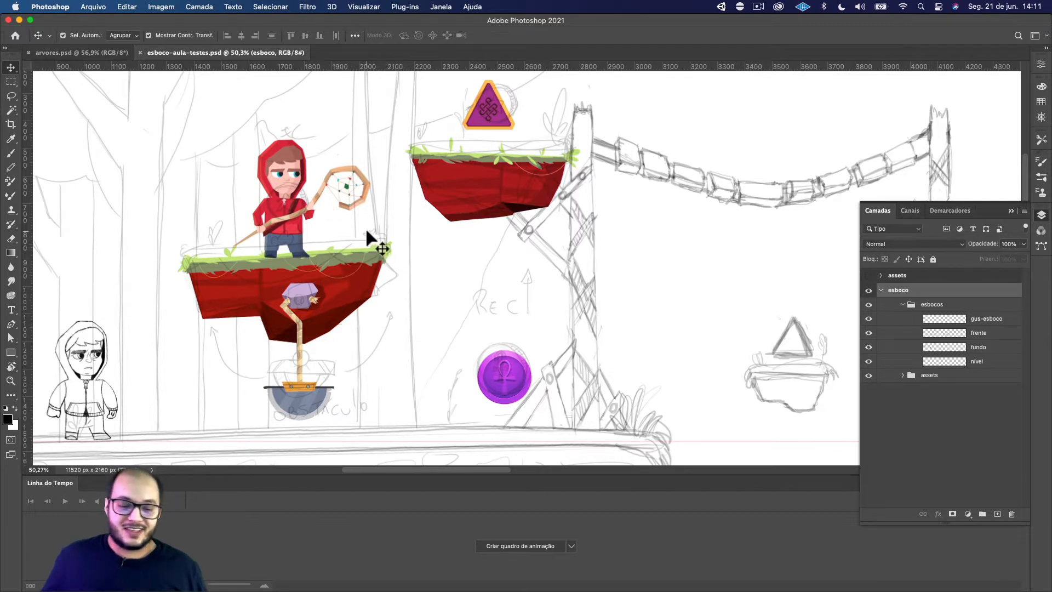
key(space)
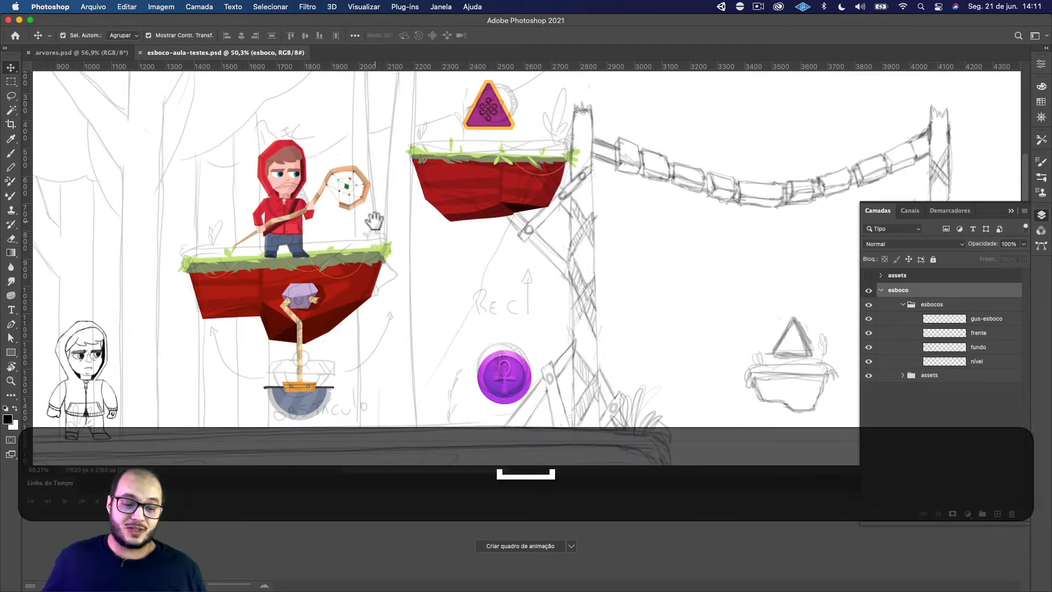
drag(377, 220, 384, 245)
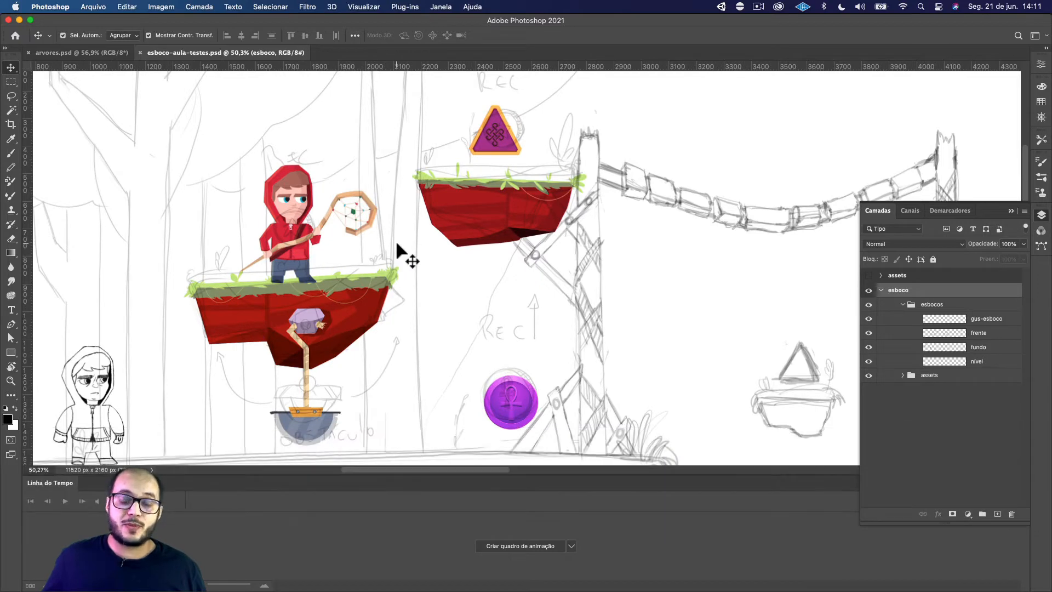
scroll(390, 245, down, 3)
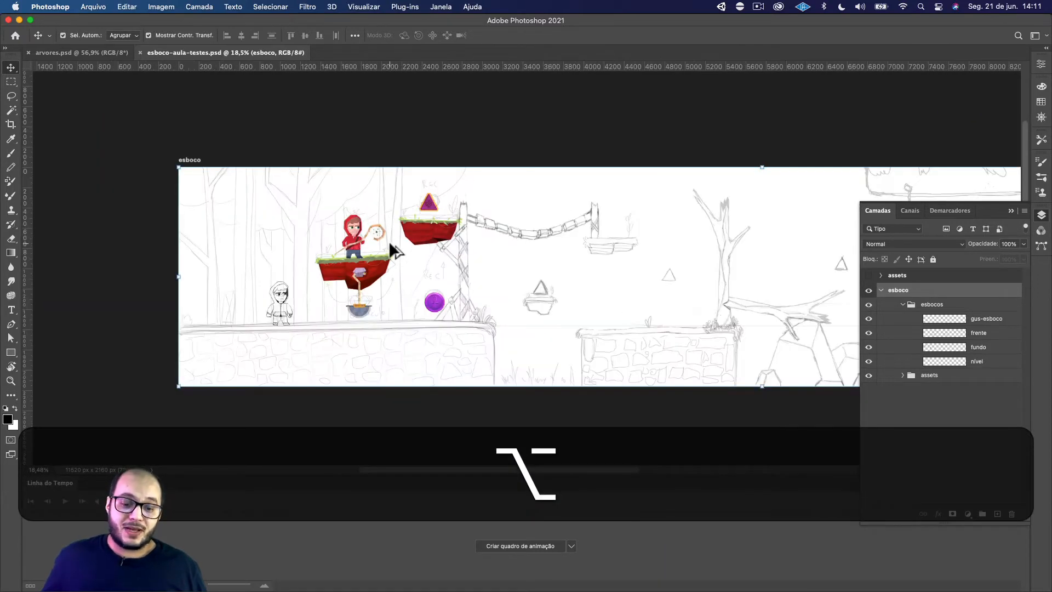
scroll(389, 245, up, 2)
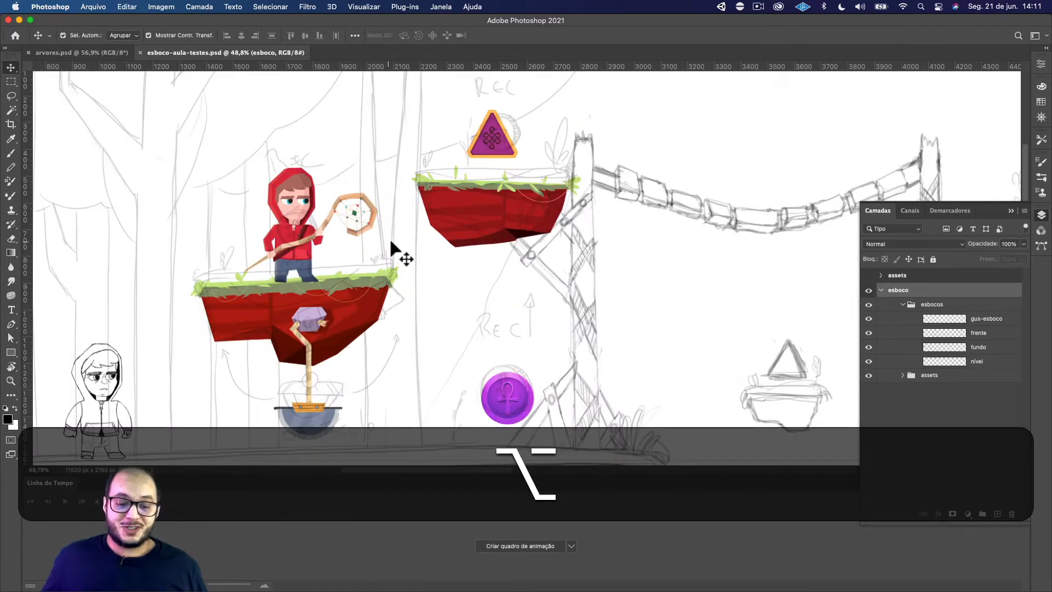
scroll(400, 252, up, 2)
key(space)
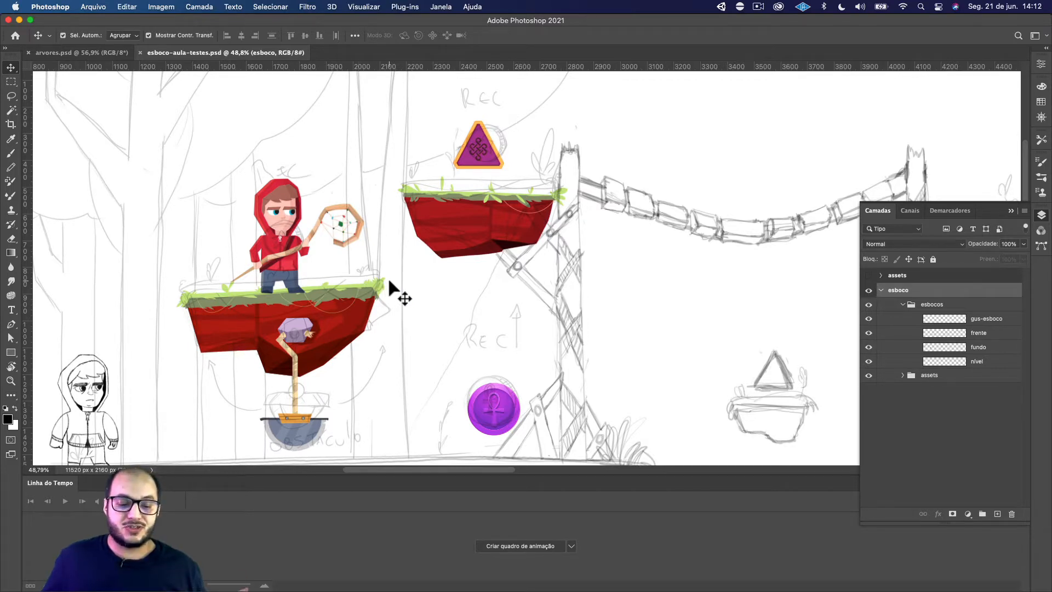
Examine the level layout from the coloured platforms across the sketched bridge to the floating platforms beyond it
key(alt)
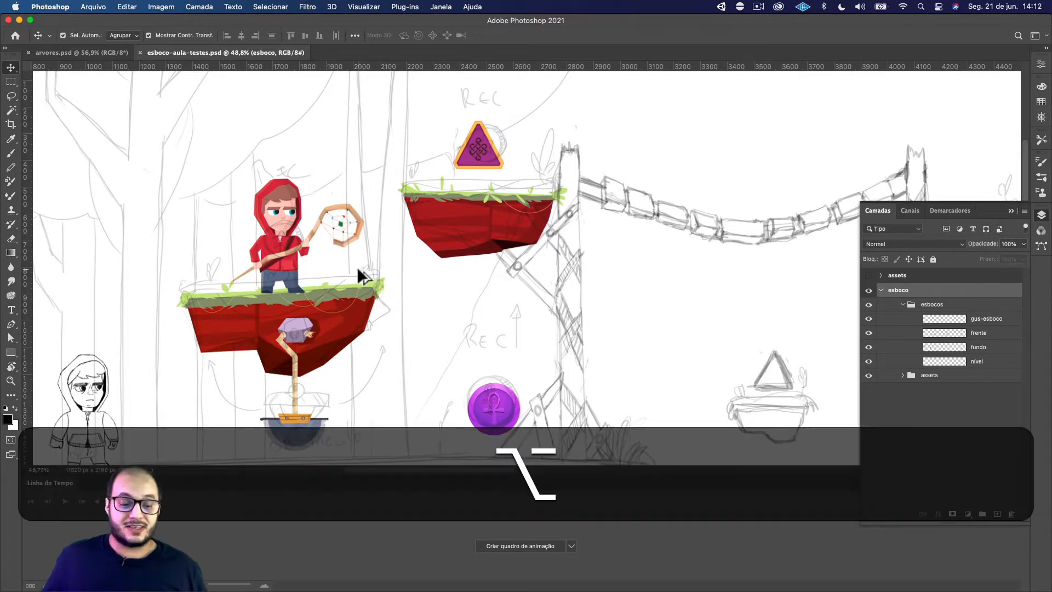
scroll(356, 267, down, 4)
drag(357, 267, 377, 255)
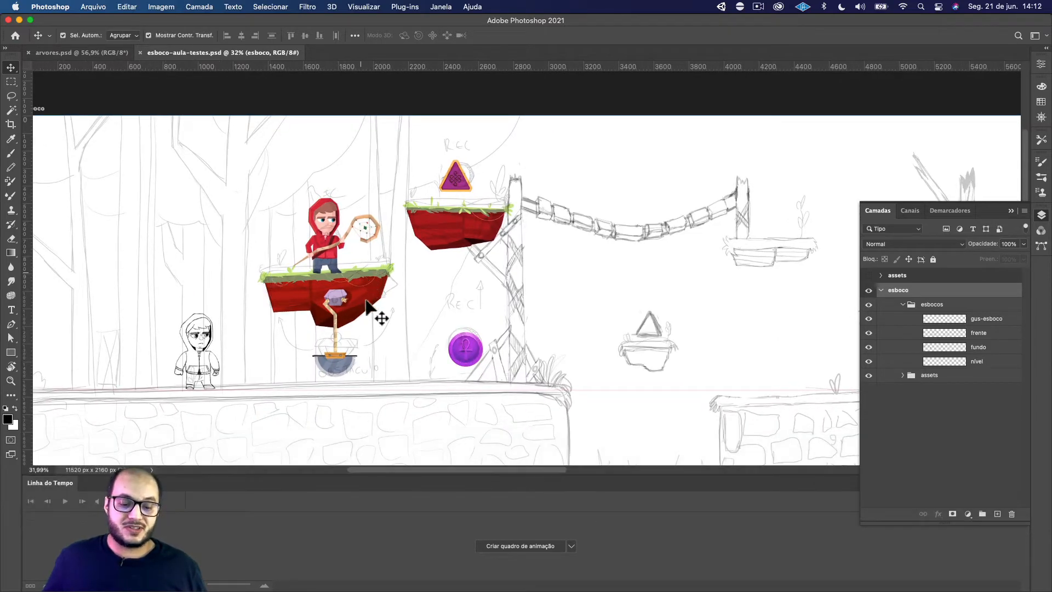
key(alt)
scroll(383, 296, up, 4)
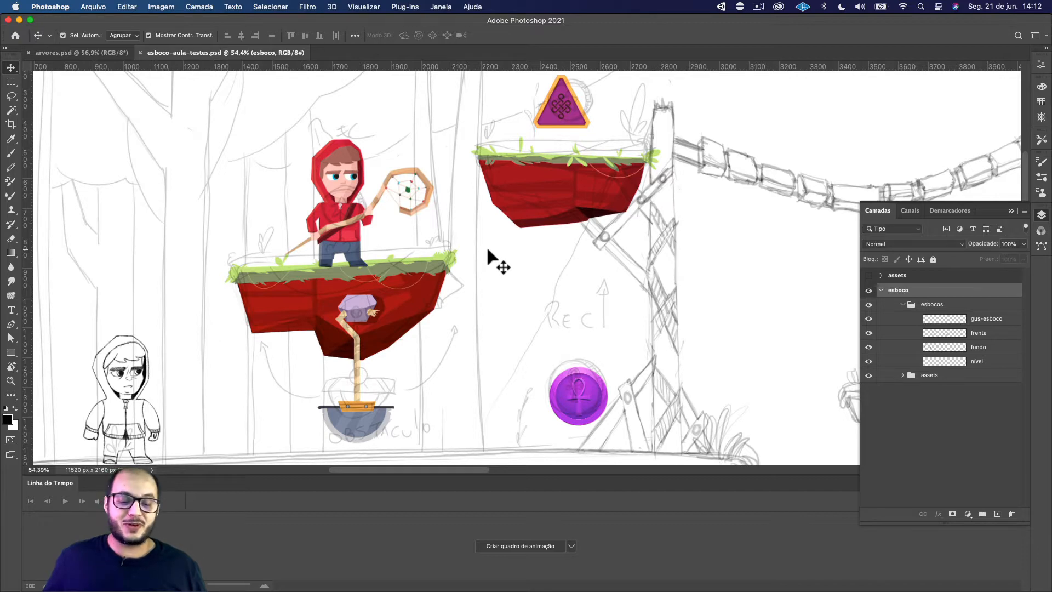
key(alt)
scroll(505, 258, down, 3)
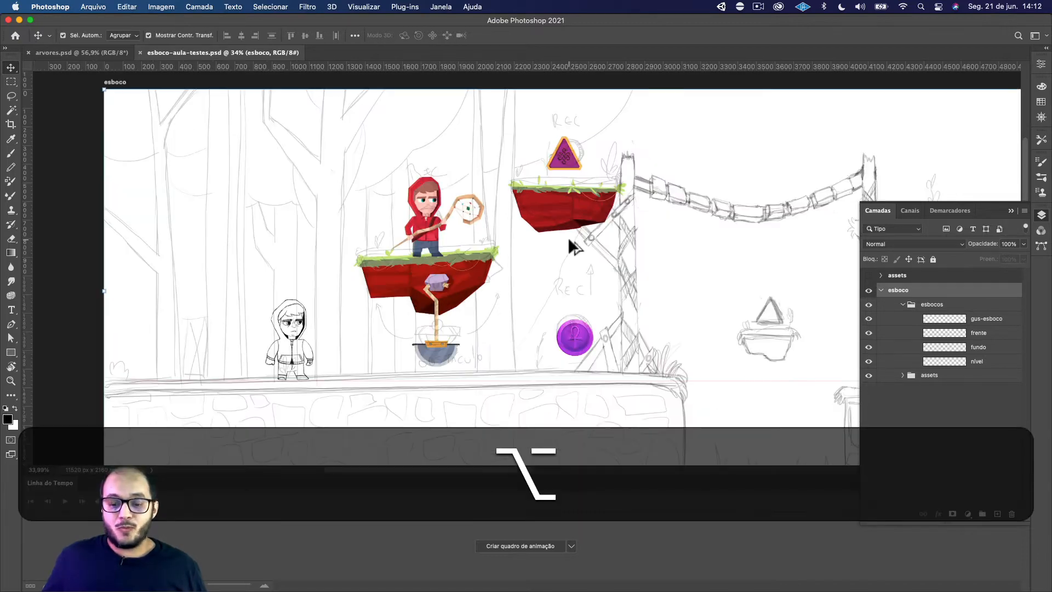
key(space)
drag(612, 241, 493, 237)
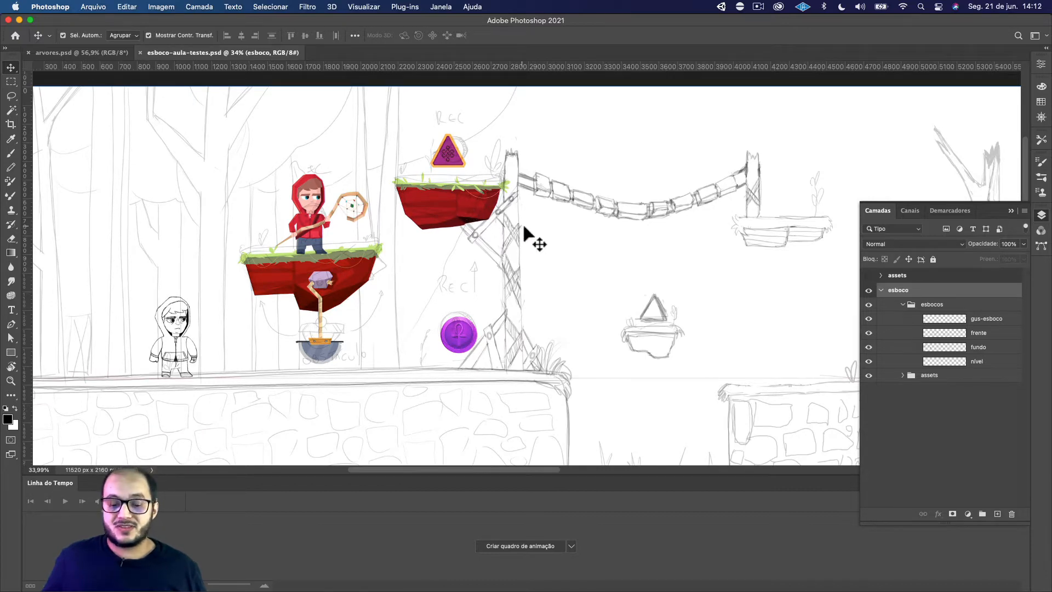
key(space)
drag(529, 237, 475, 228)
key(space)
drag(591, 347, 554, 332)
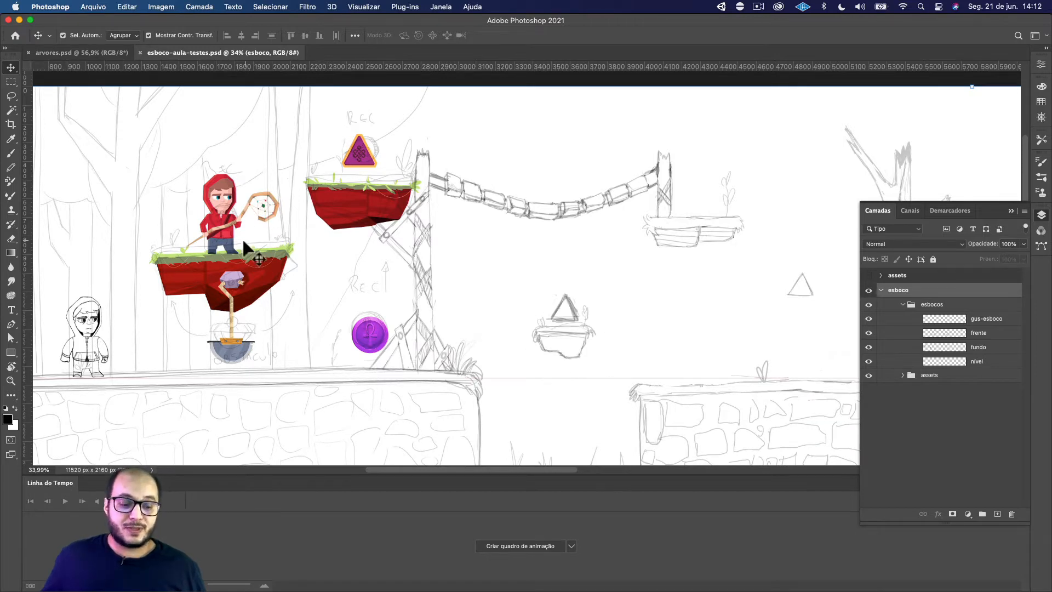
Examine the platform with the hanging pendulum in close-up and compare it with the full level sketch
key(alt)
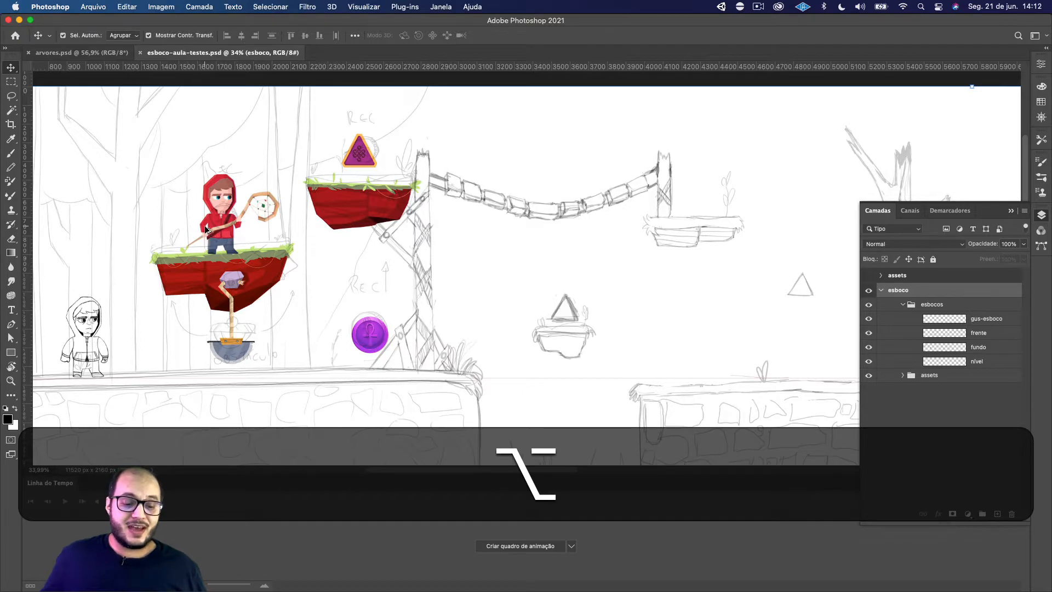
scroll(205, 225, up, 3)
scroll(205, 226, left, 4)
scroll(205, 226, down, 2)
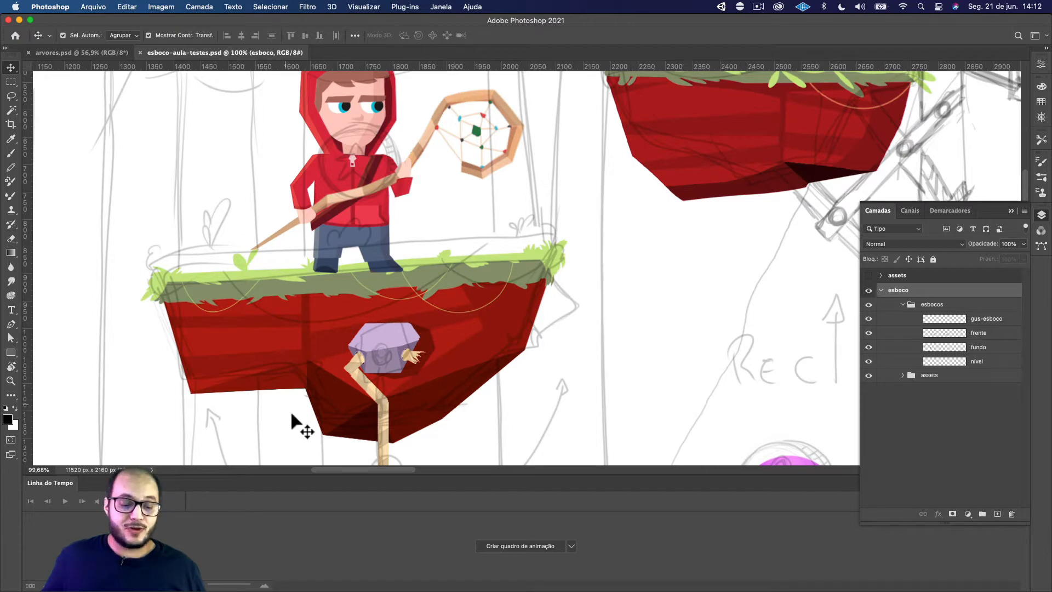
key(alt)
scroll(292, 339, down, 10)
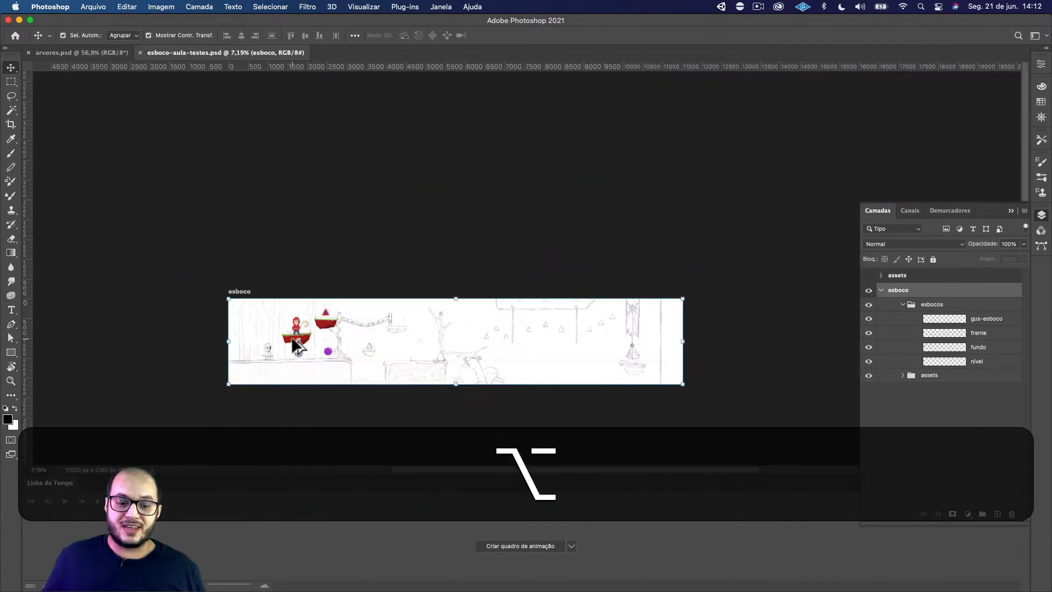
scroll(292, 339, up, 10)
scroll(292, 338, down, 4)
Flip the plataforma-1.png group inside the assets group horizontally
click(266, 331)
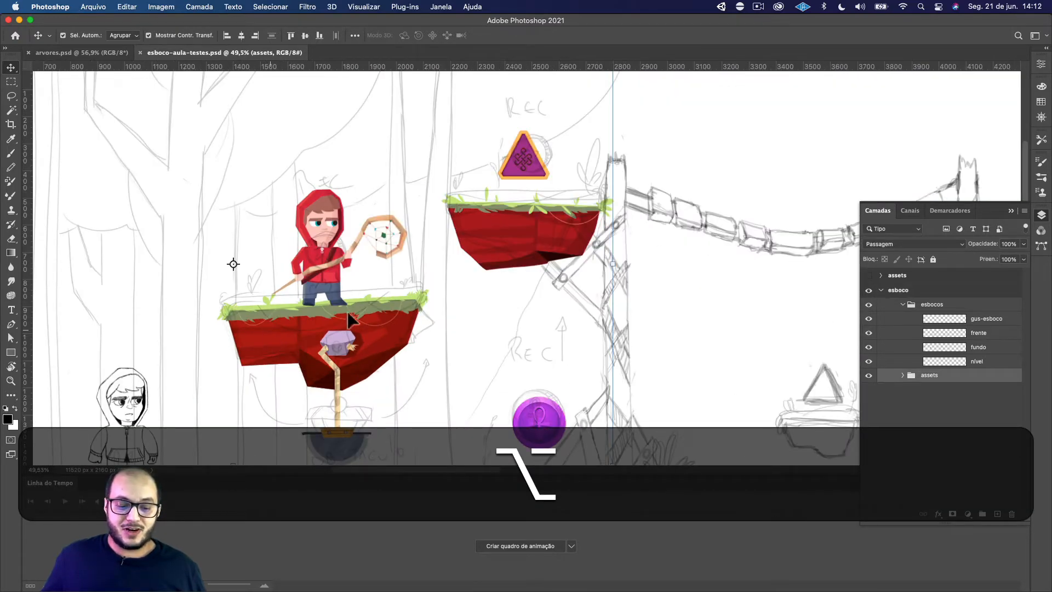
key(space)
drag(398, 312, 539, 245)
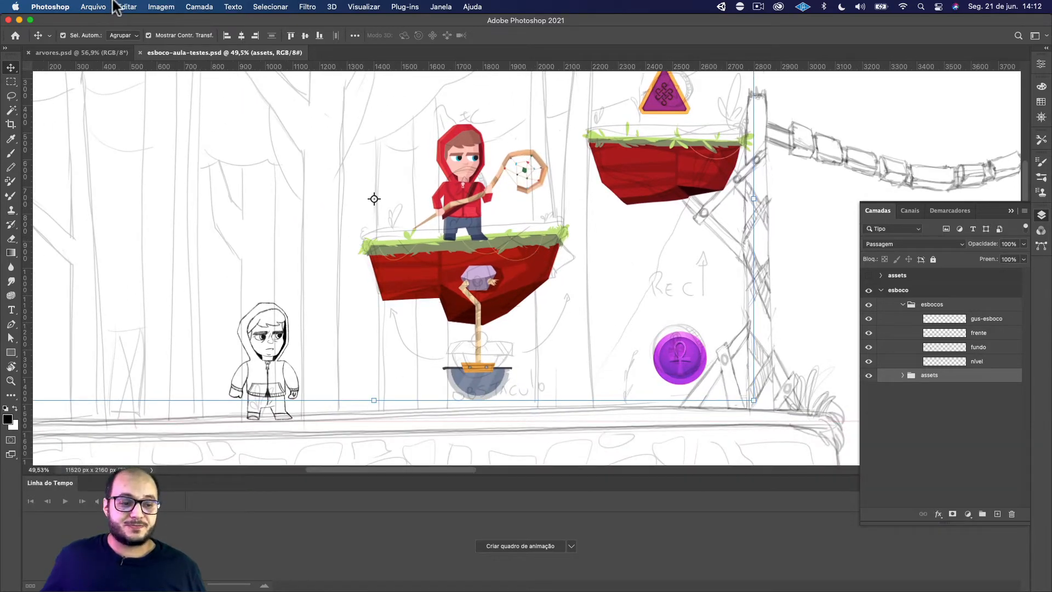
click(902, 375)
click(956, 431)
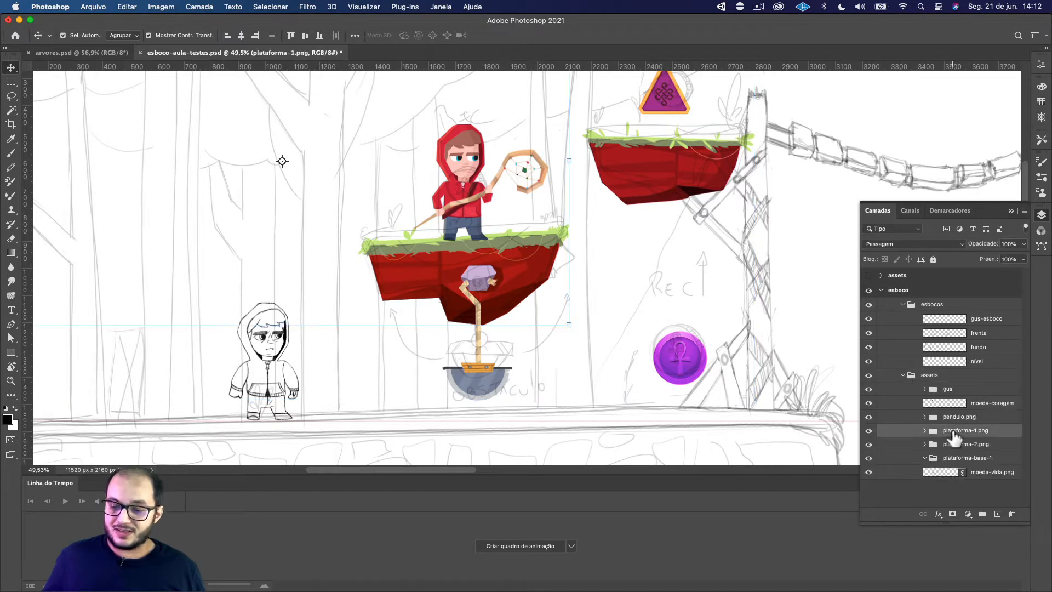
click(124, 7)
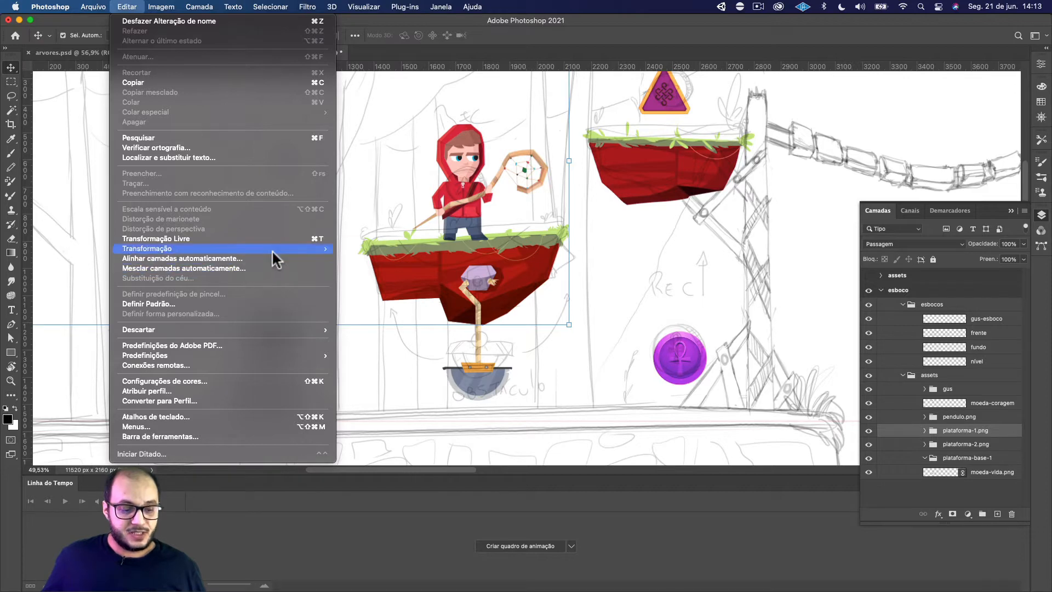
mouse_move(271, 249)
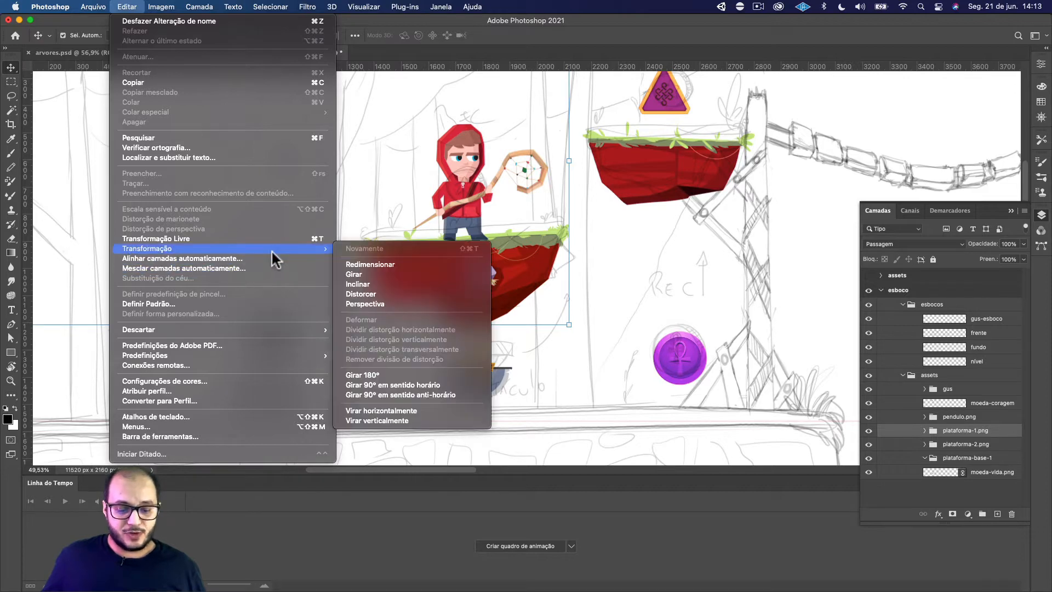
click(396, 410)
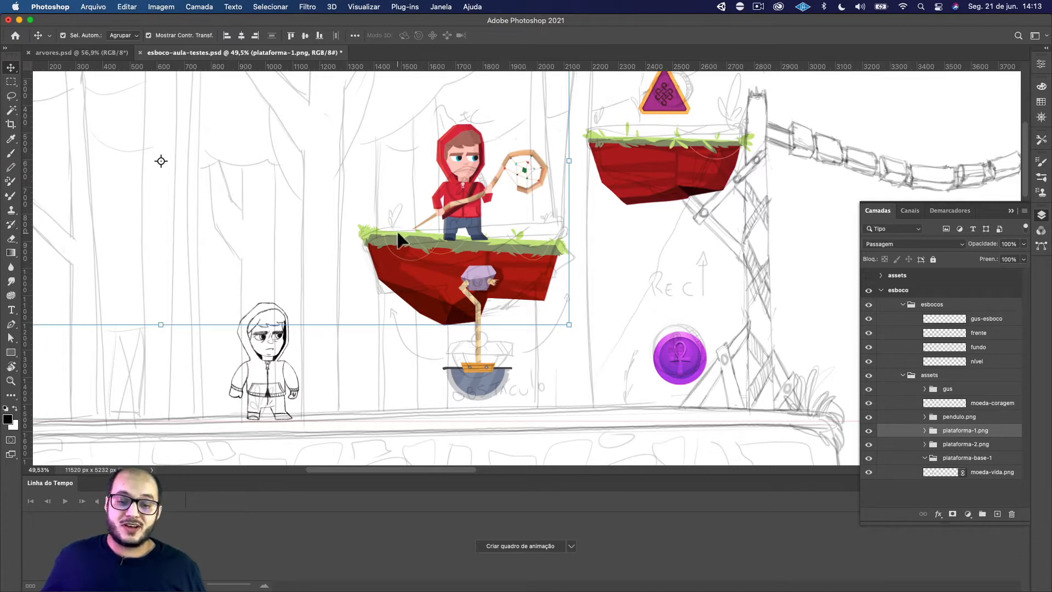
key(super)
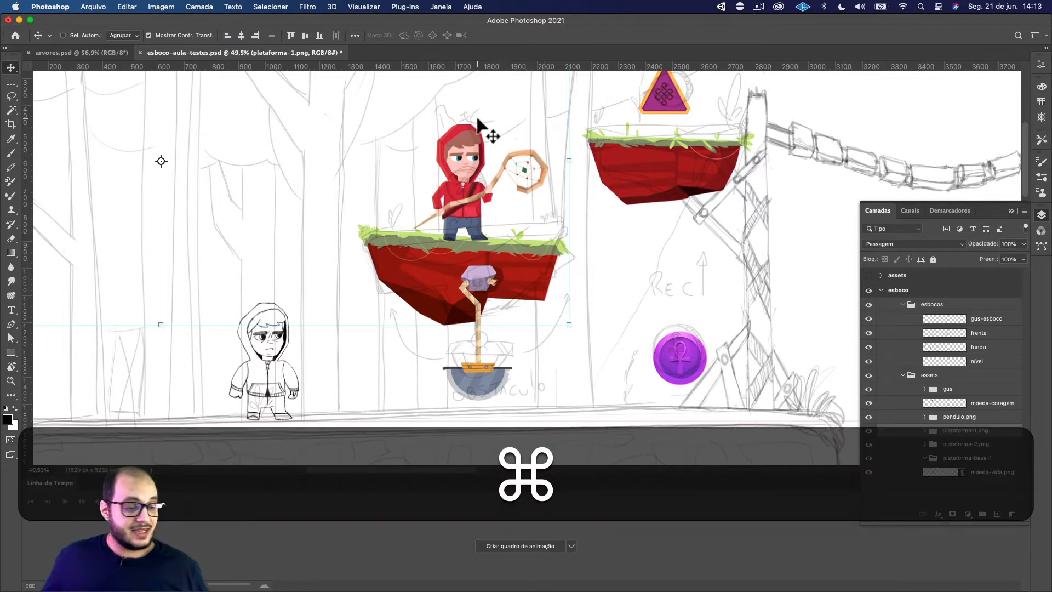
key(super+t)
scroll(493, 110, left, 1)
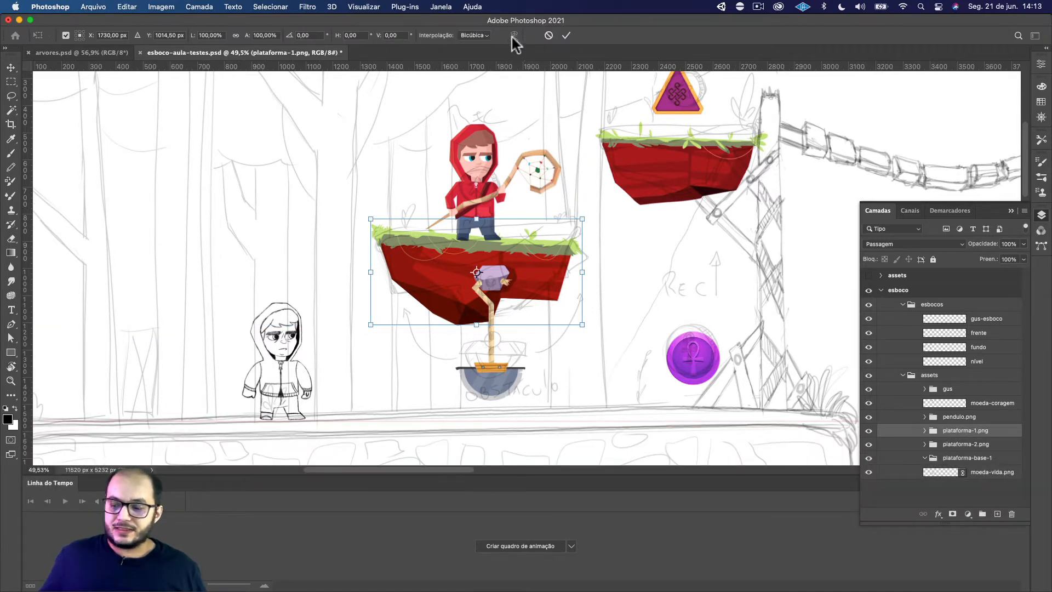
click(925, 431)
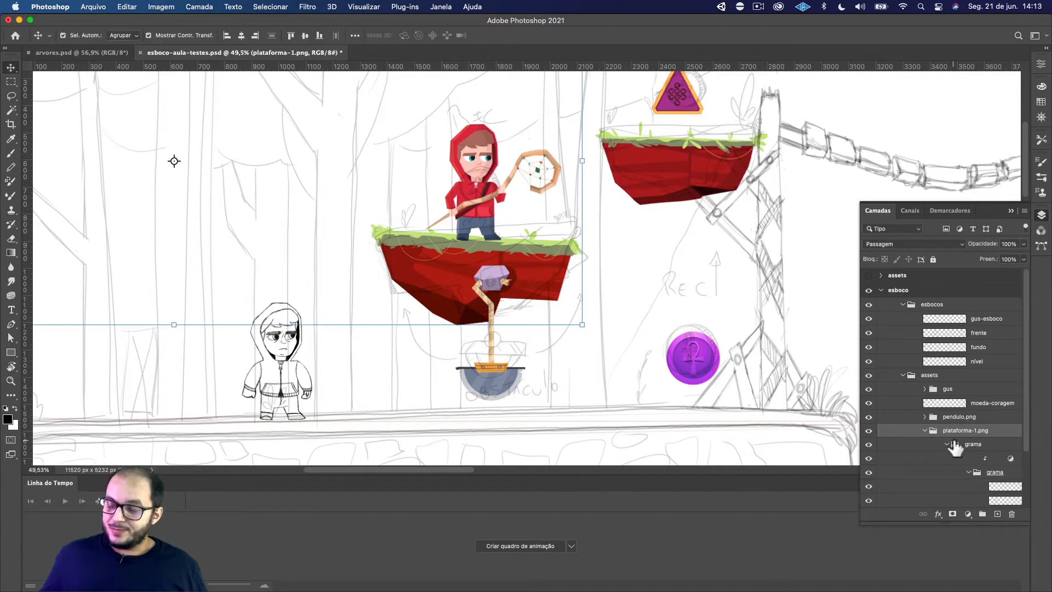
click(925, 431)
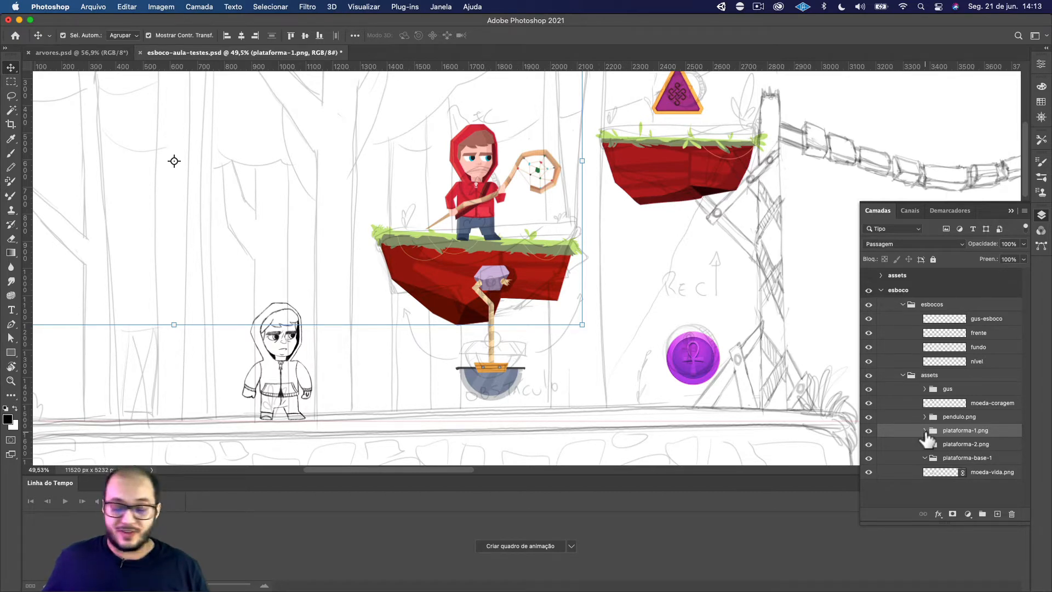
Duplicate the plataforma-1.png group within the assets group
key(alt+j)
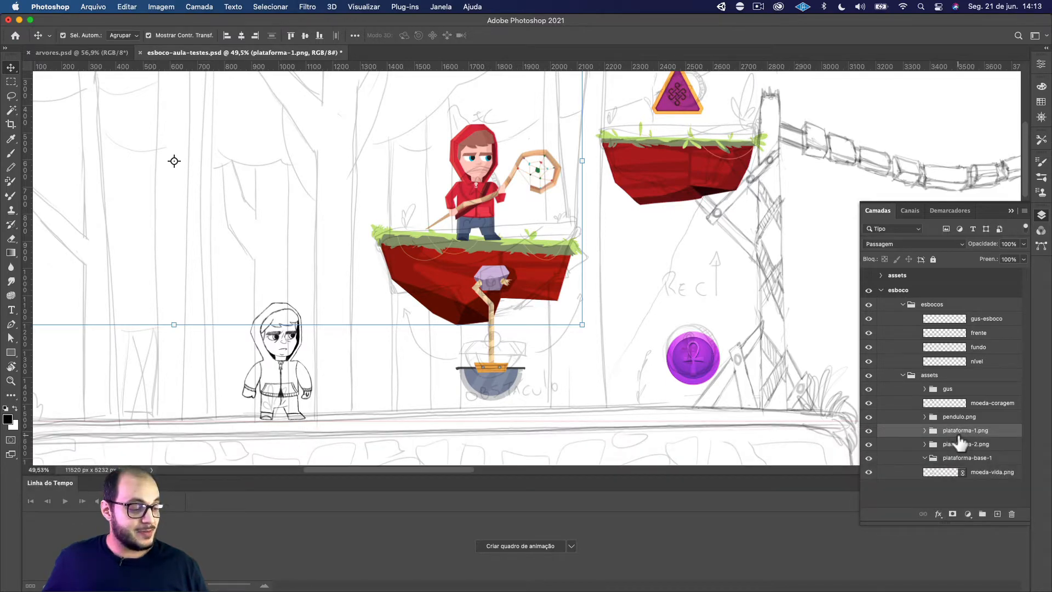
key(alt+j)
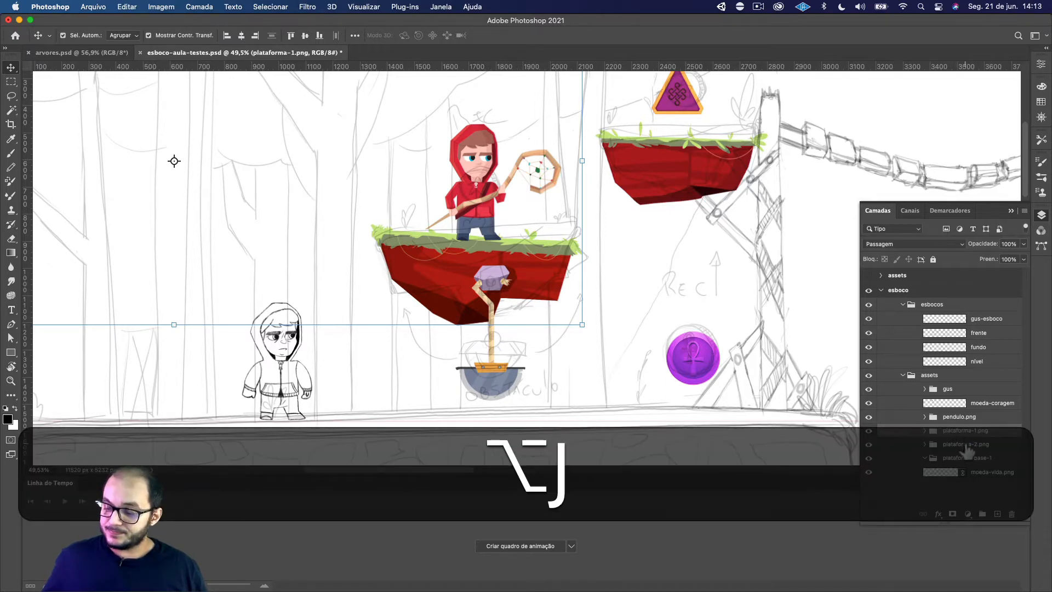
key(super+j)
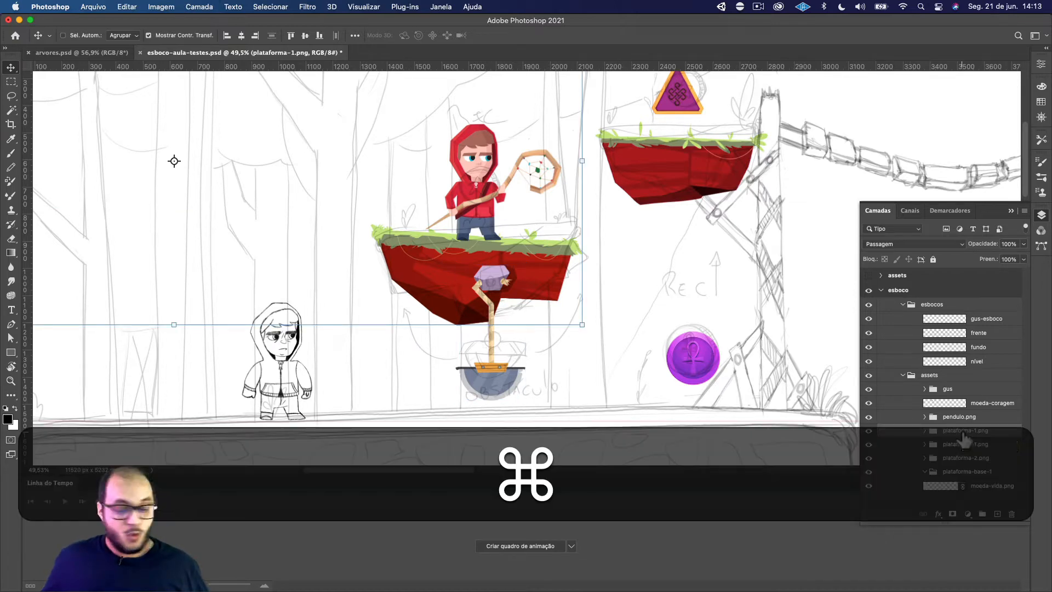
Merge the upper plataforma-1.png group into a single layer and hide every other layer to isolate it
key(super+e)
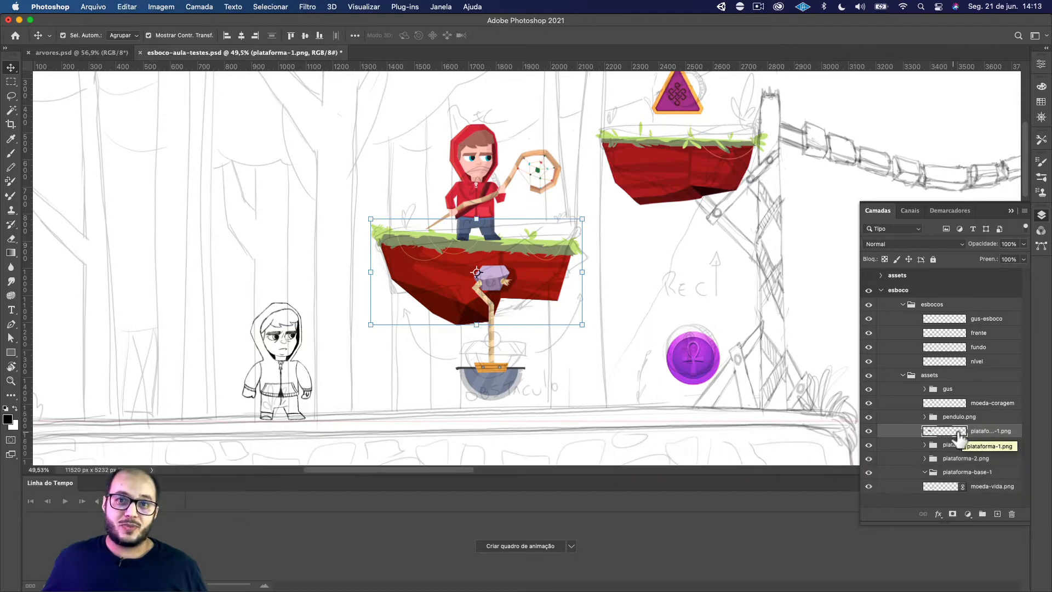
alt+click(869, 434)
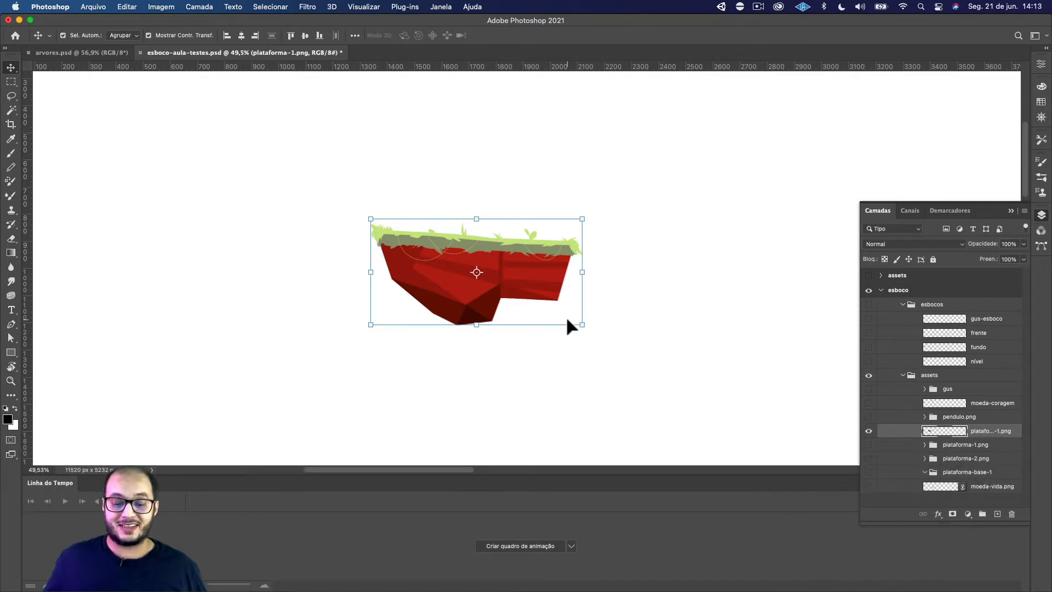
Warp the merged plataforma-1.png layer so its slanted grass top becomes level and its outline narrower, and apply the transformation
key(alt)
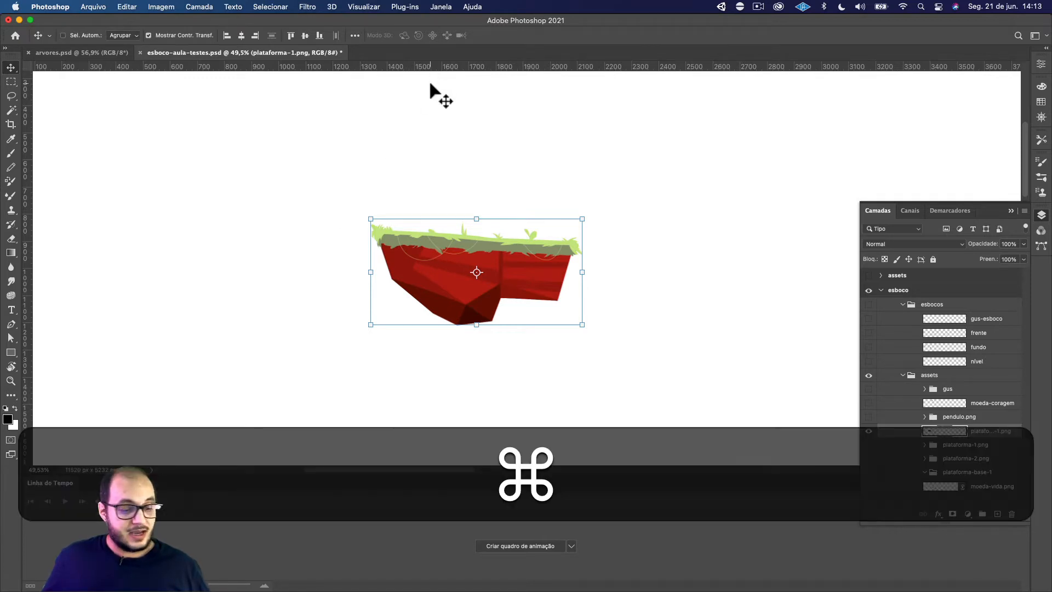
key(super+t)
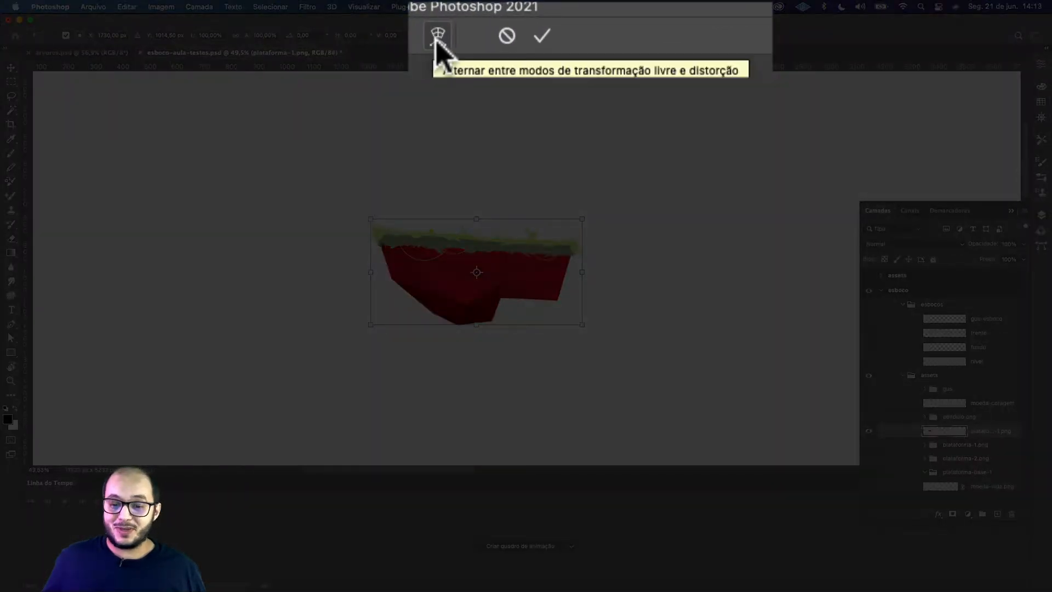
click(438, 36)
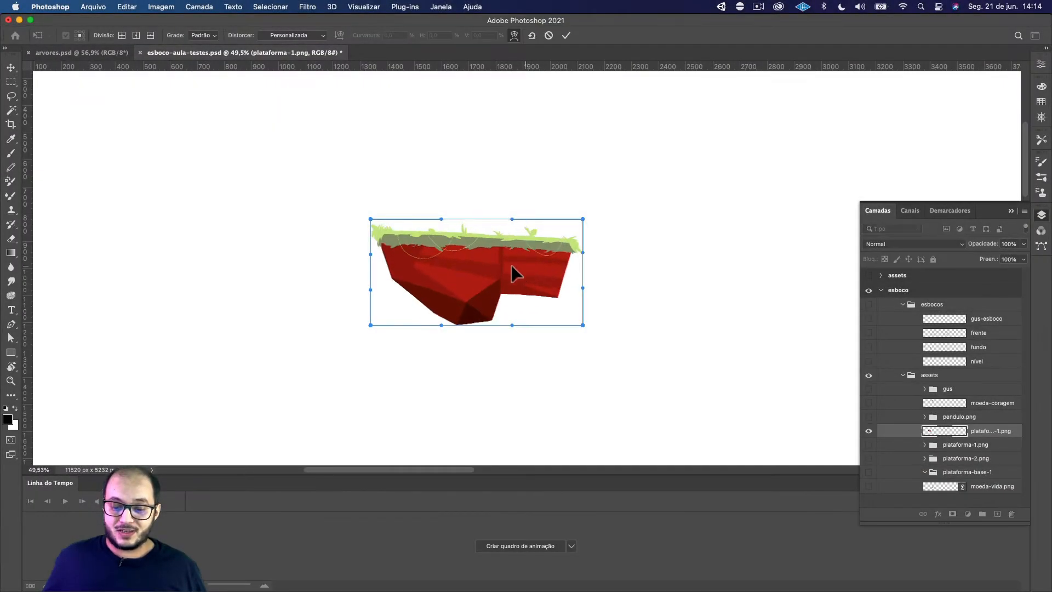
drag(381, 253, 546, 252)
drag(536, 289, 533, 288)
drag(470, 321, 475, 317)
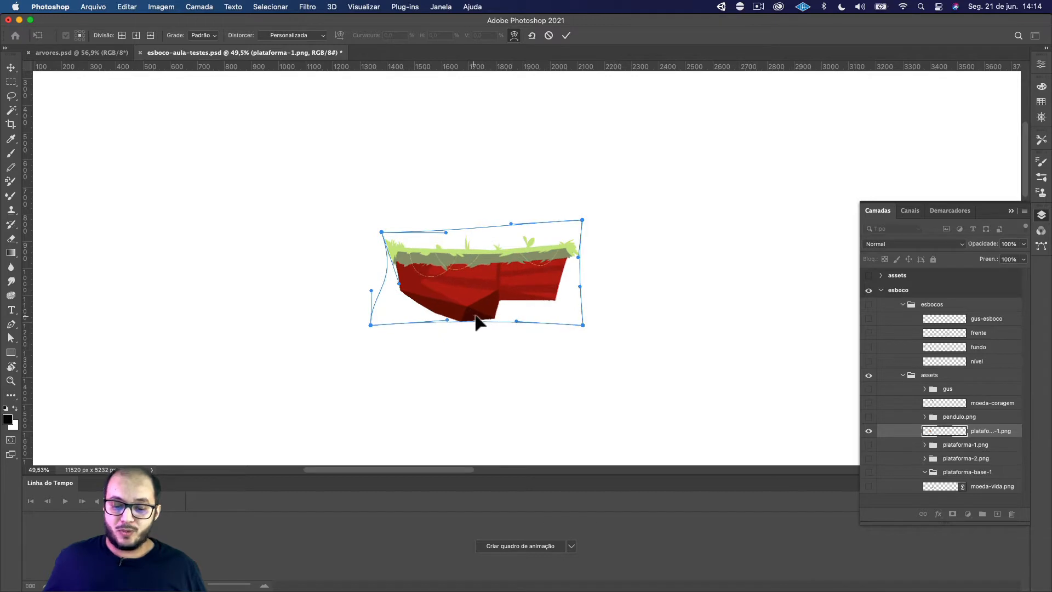
drag(484, 259, 484, 277)
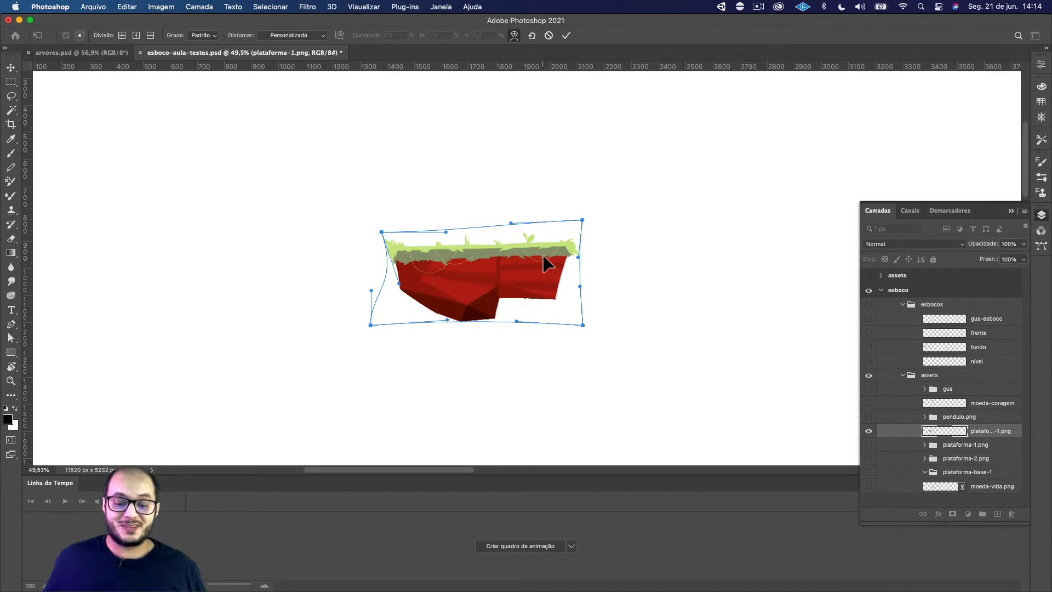
drag(542, 252, 543, 258)
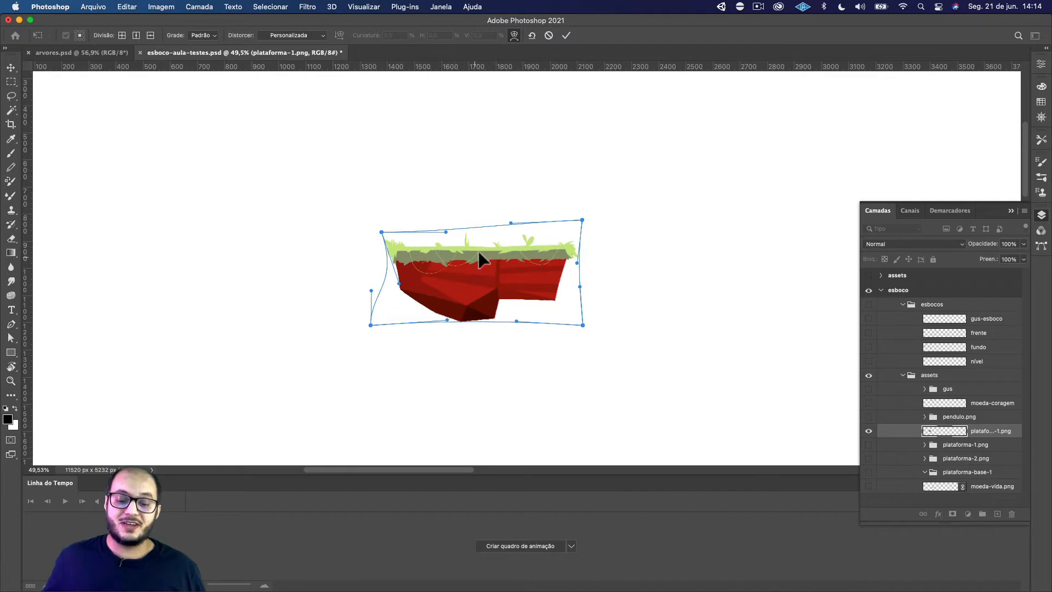
click(566, 35)
click(425, 386)
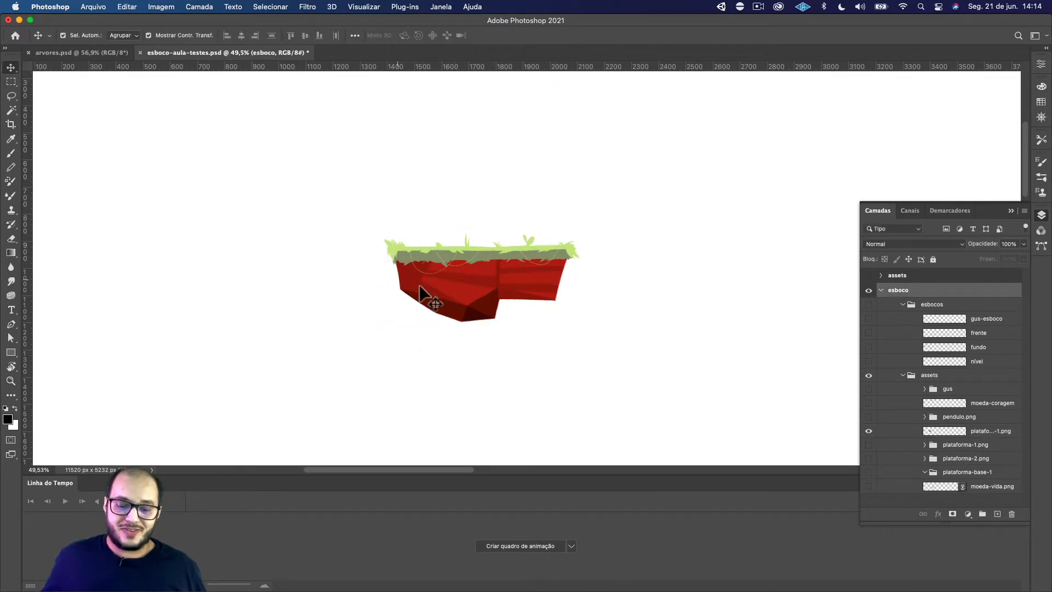
Cut away the lower-left edge of the platform's red rock on the merged layer with a Polygonal Lasso selection, and deselect
key(l)
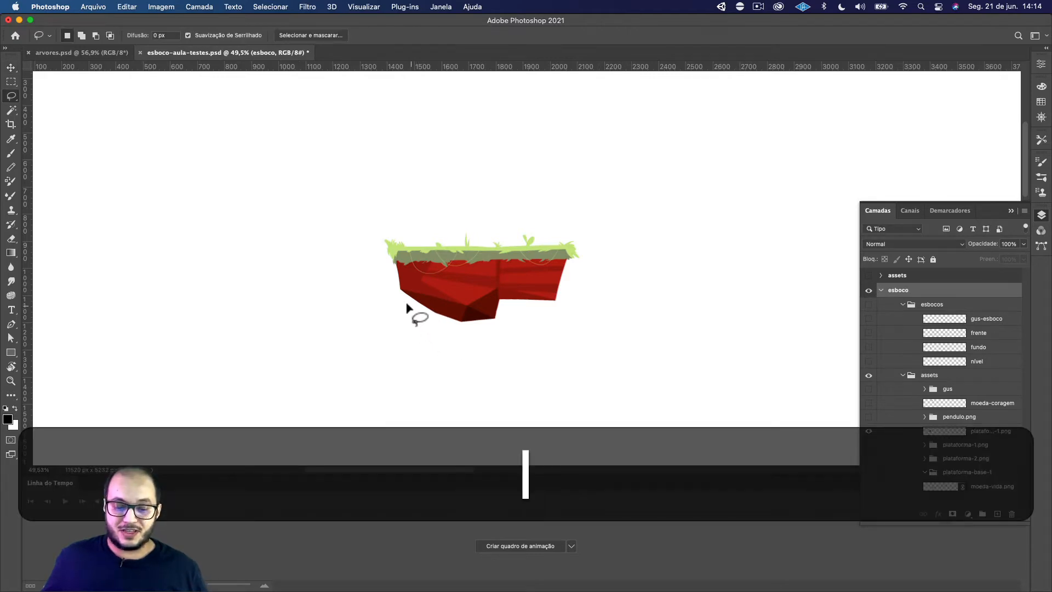
click(11, 97)
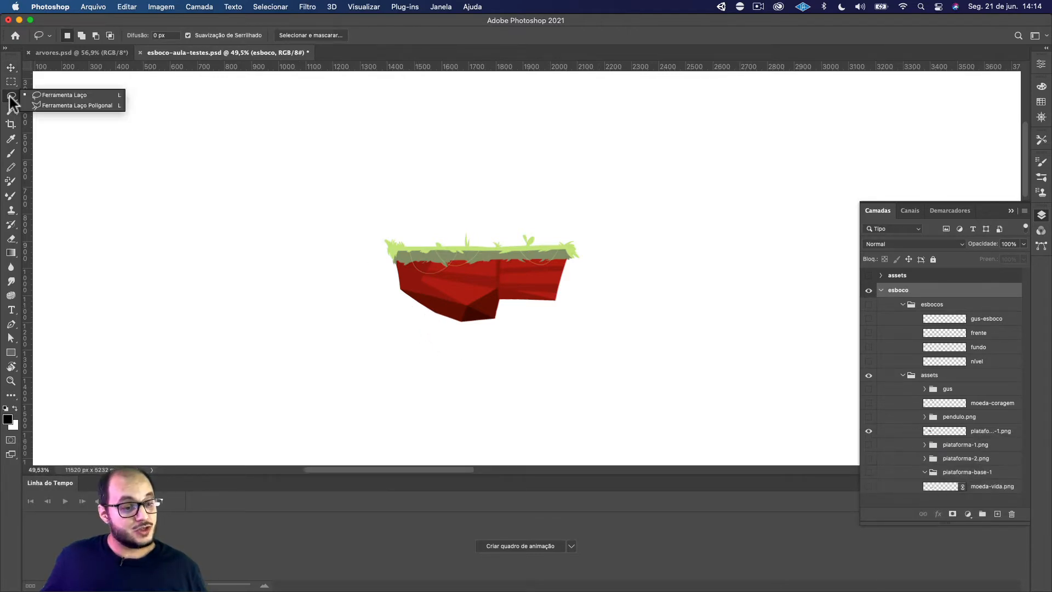
click(56, 103)
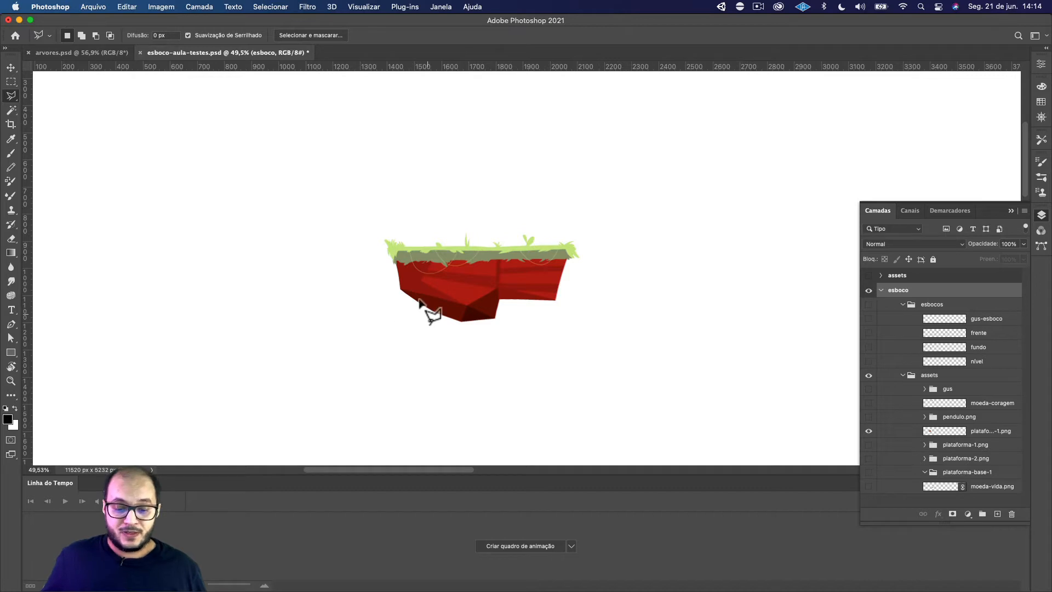
click(387, 269)
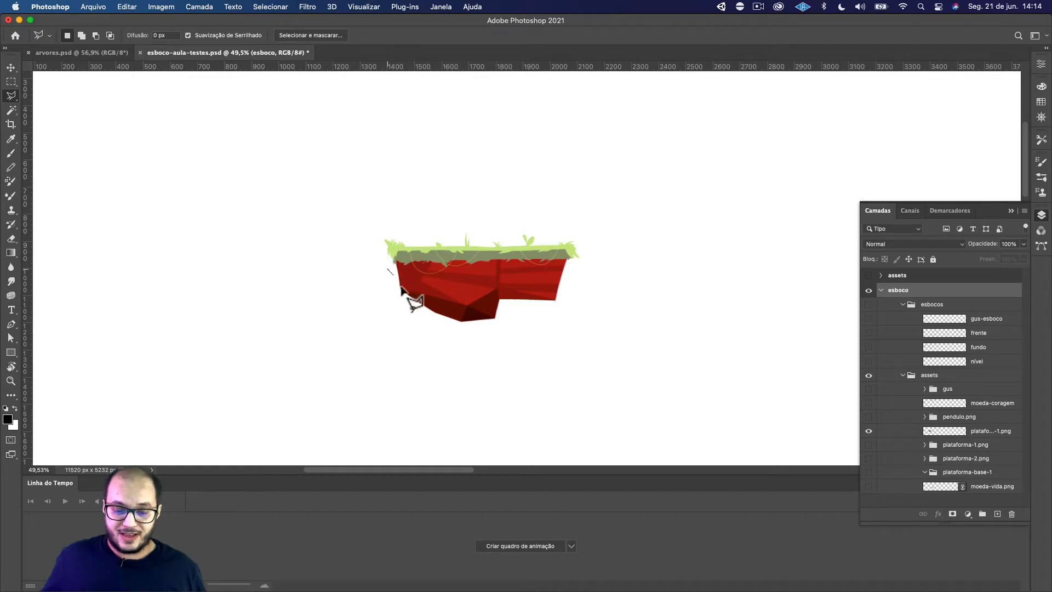
click(432, 301)
click(433, 323)
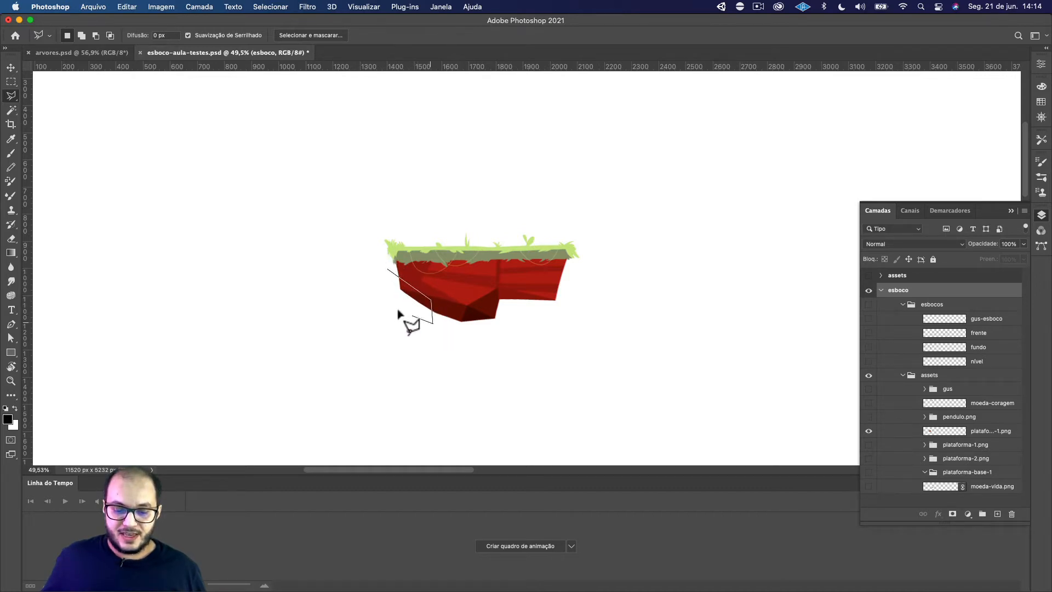
click(391, 305)
click(388, 269)
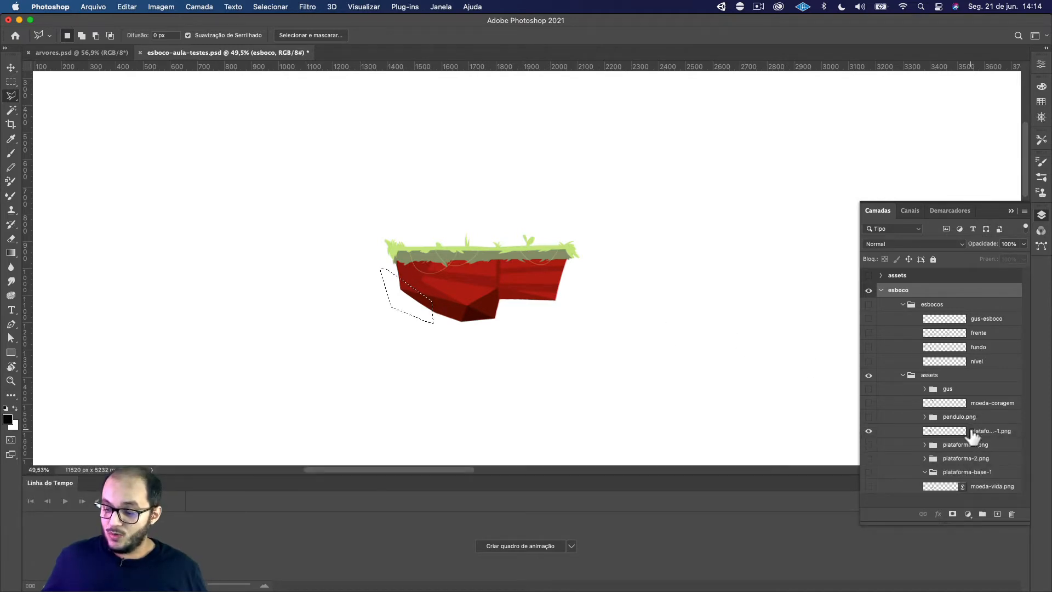
click(974, 432)
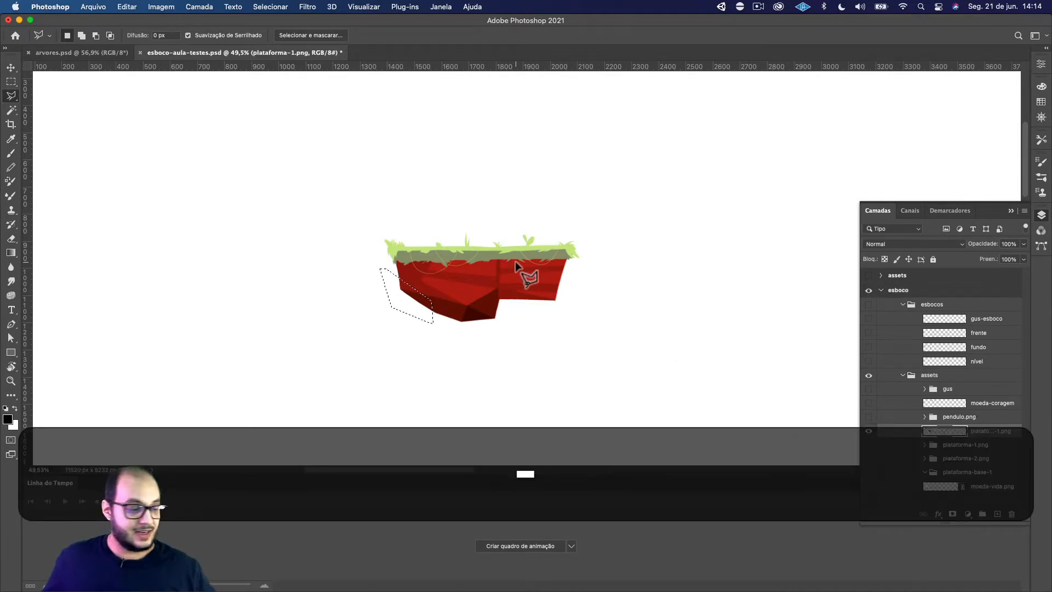
key(BackSpace)
key(super+d)
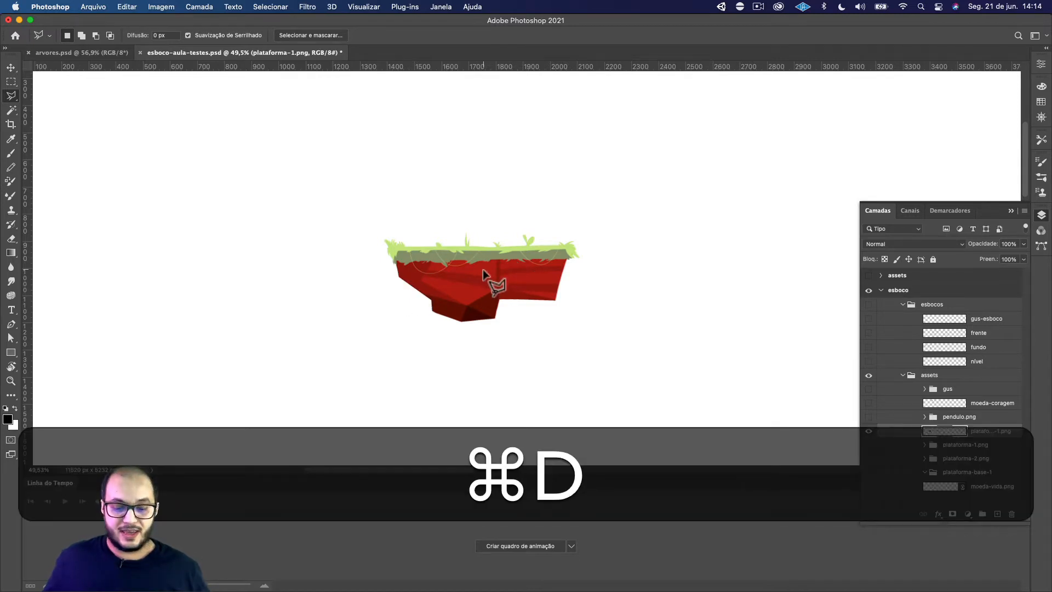
Cut the lower-right corner of the platform's rock diagonally by deleting a polygonal selection, and deselect
drag(561, 307, 554, 319)
click(509, 317)
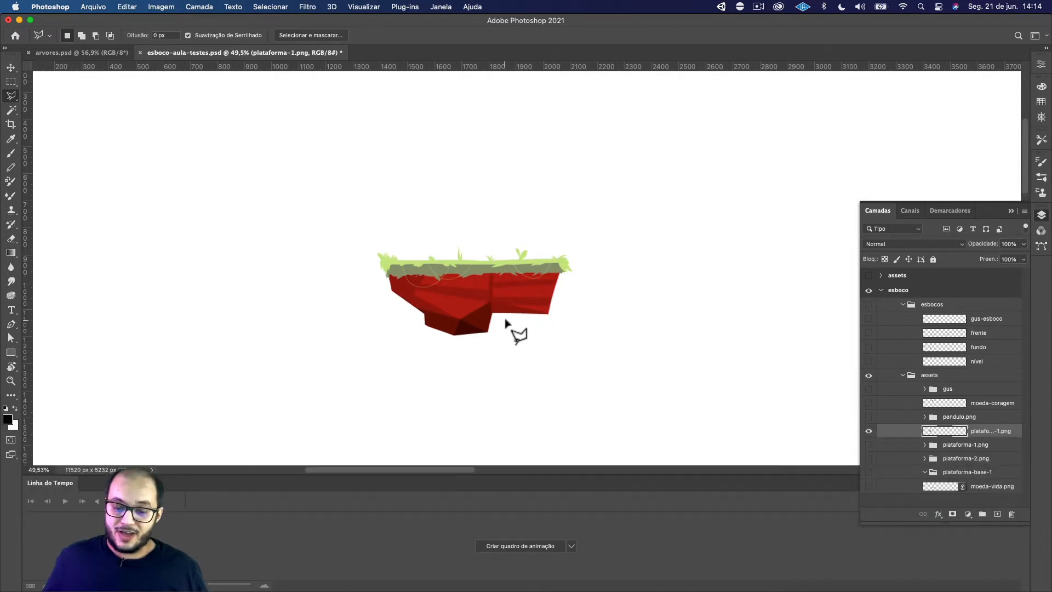
click(533, 288)
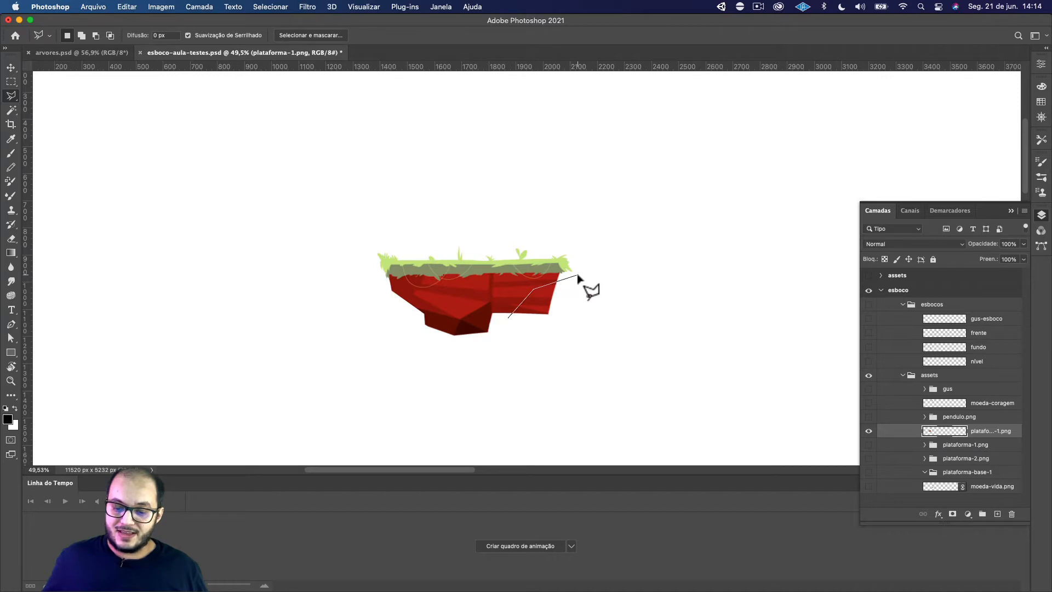
click(578, 275)
click(568, 336)
click(530, 335)
click(510, 319)
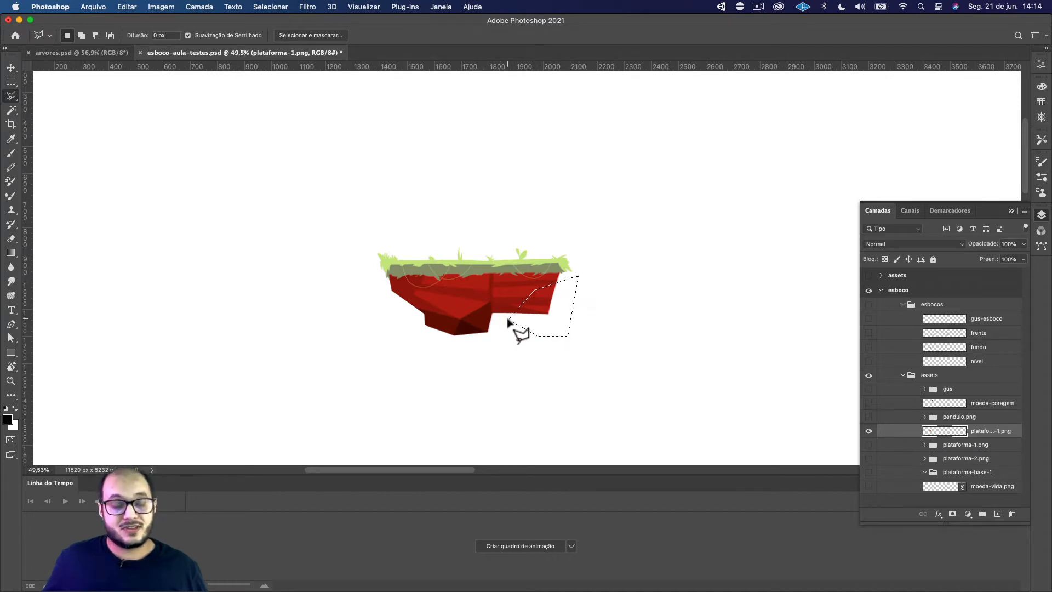
key(BackSpace)
key(super+BackSpace)
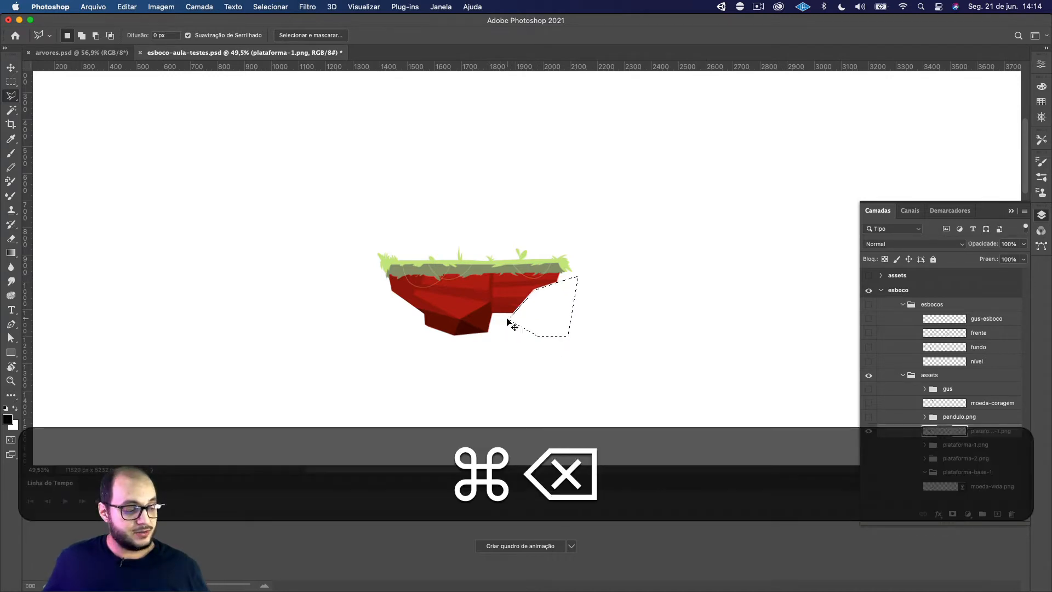
key(super+d)
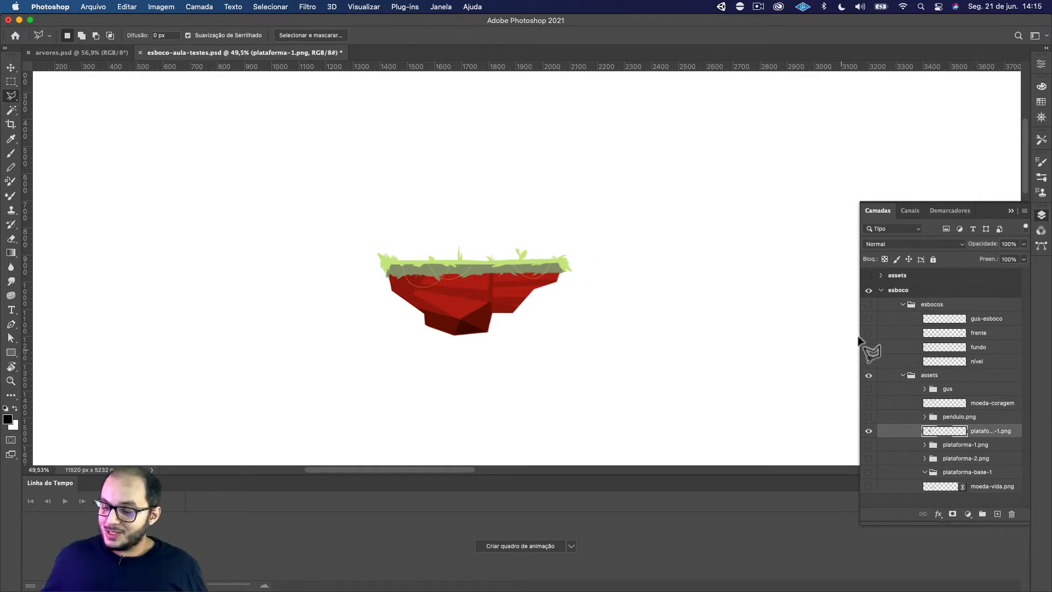
Restore the visibility of all the hidden sketch and asset layers around the merged platform
key(alt)
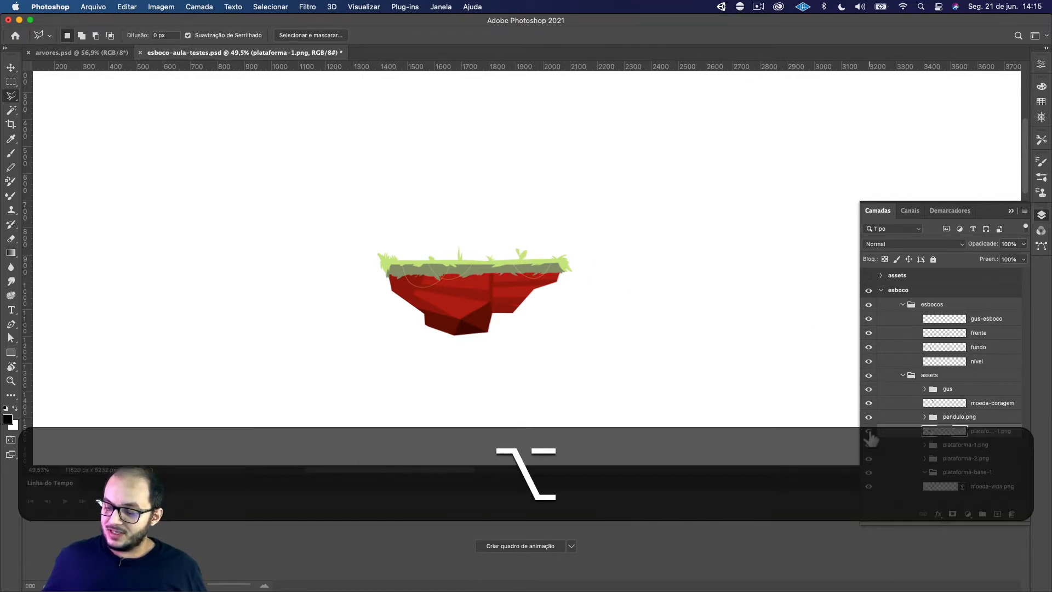
alt+click(870, 432)
scroll(554, 310, down, 3)
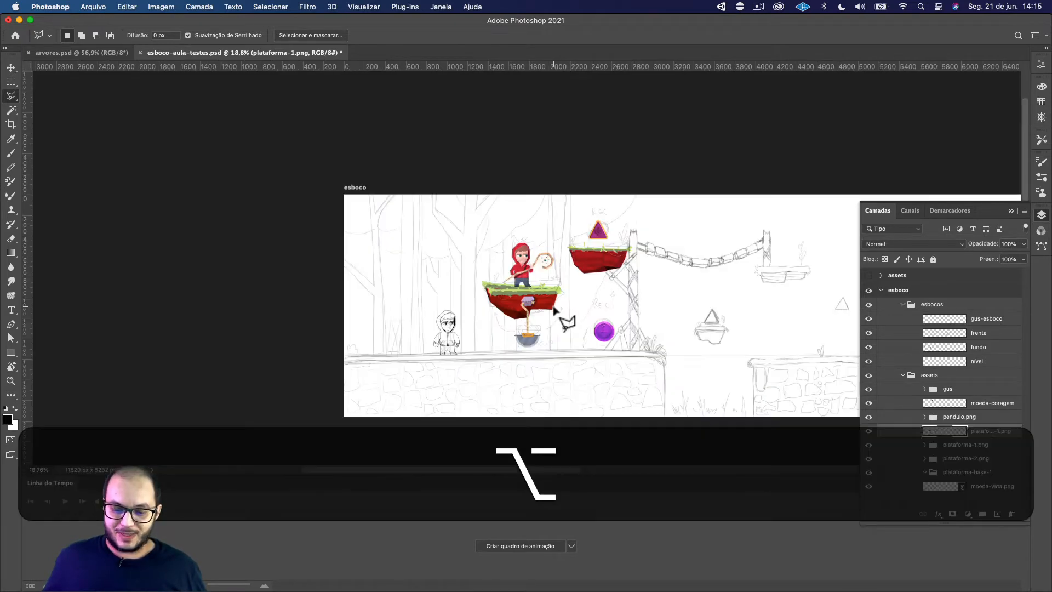
scroll(554, 311, right, 3)
Set the Move tool's automatic selection to Camada so single layers are picked, and clear the current layer selection
key(v)
drag(496, 301, 530, 305)
key(super+z)
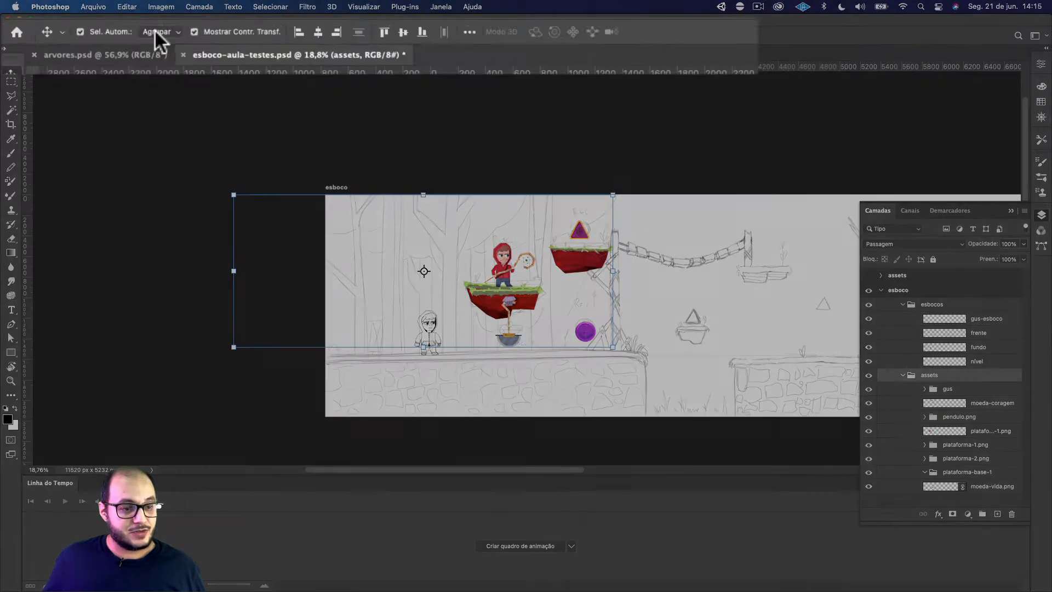
click(157, 31)
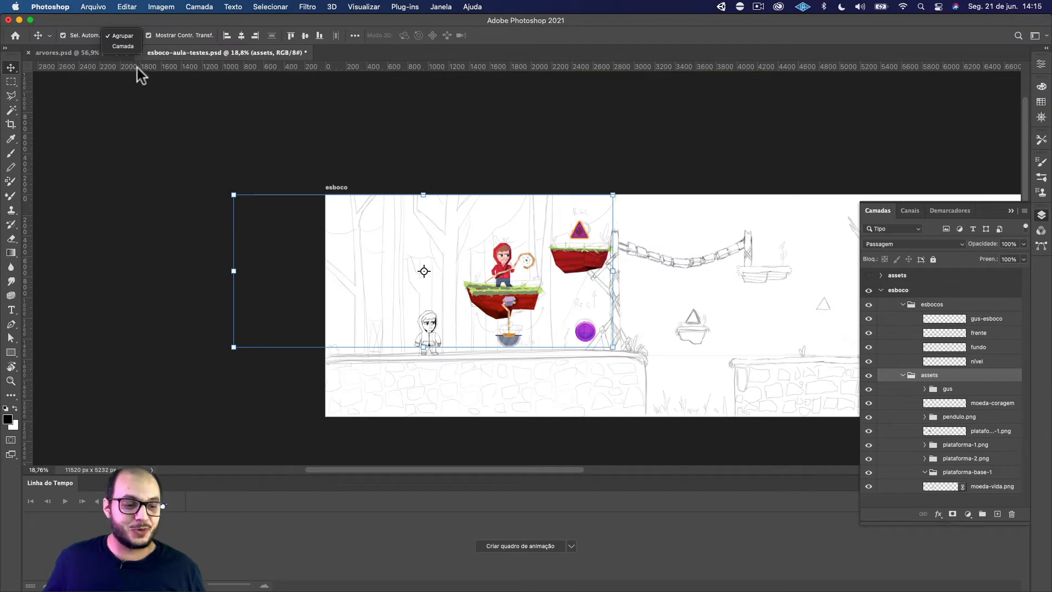
click(123, 46)
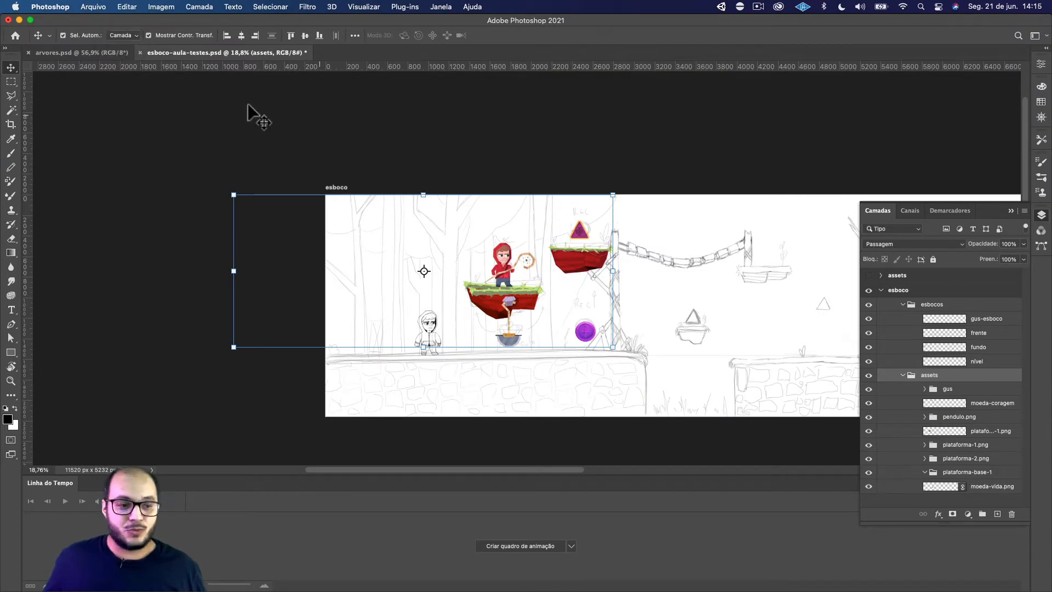
click(470, 174)
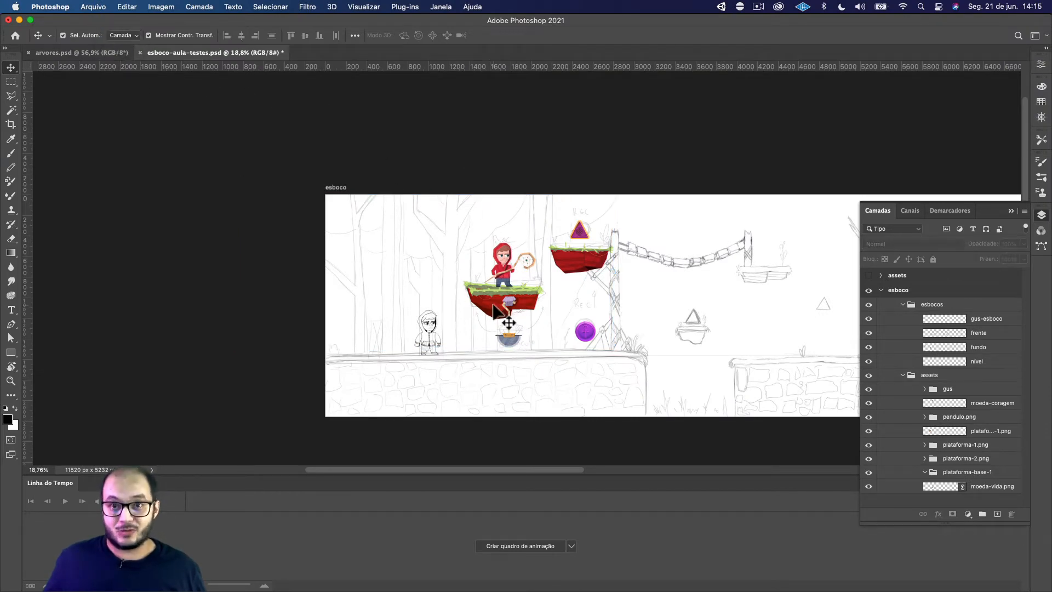
Move the trimmed platform onto the small sketched platform below the rope bridge, scale it to about 72%, and deselect it
drag(494, 305, 711, 338)
key(ctrl+t)
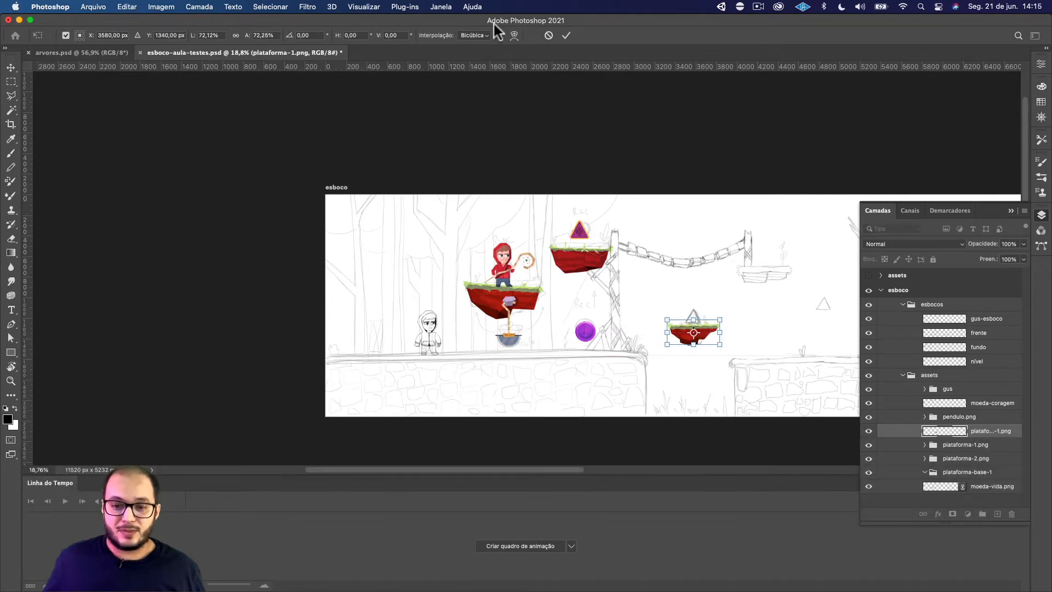
click(565, 36)
scroll(689, 307, up, 5)
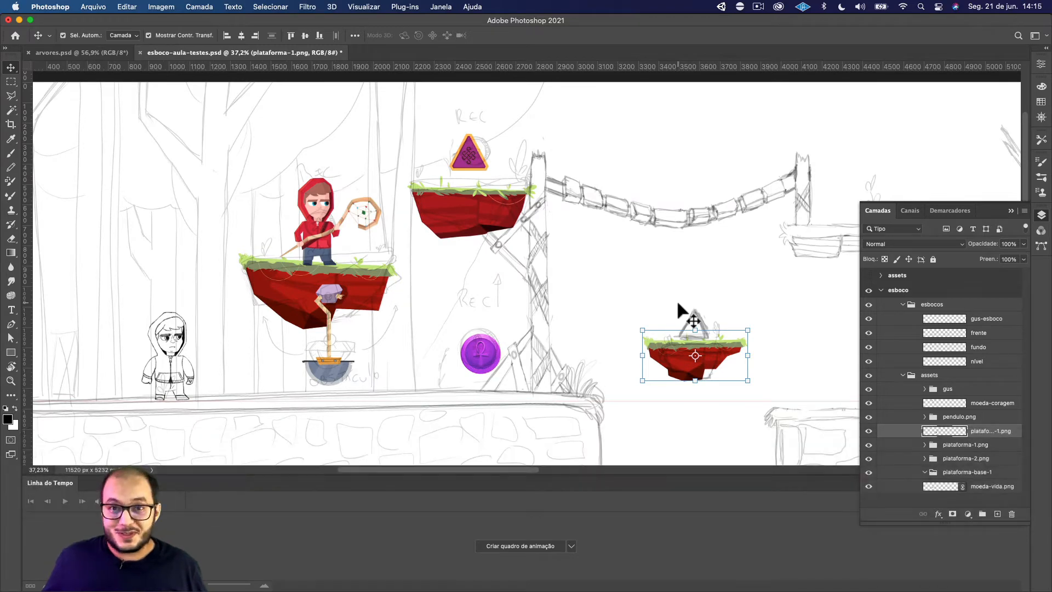
click(646, 301)
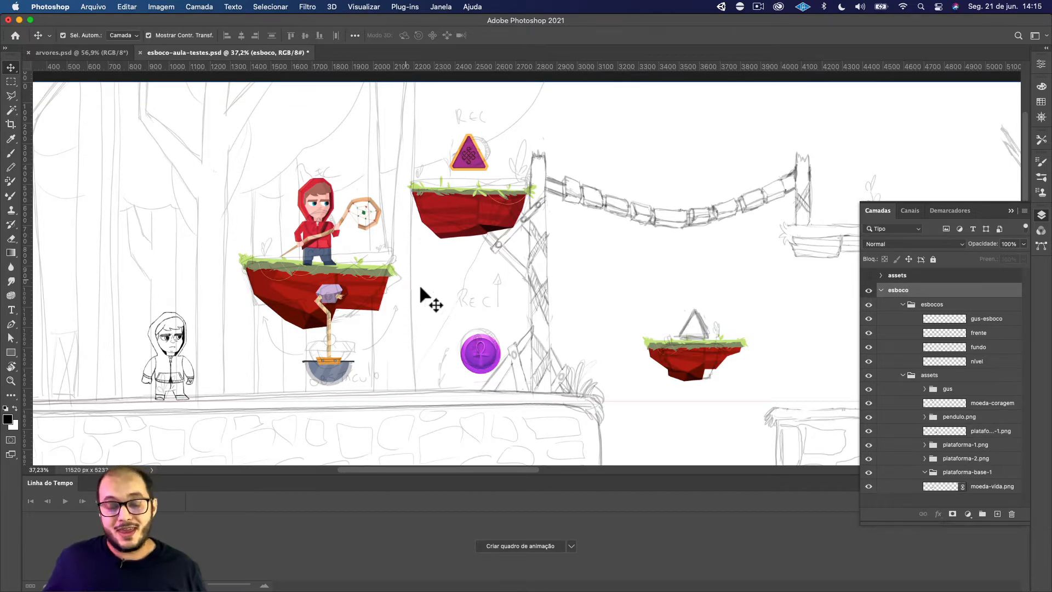
Examine the level sketch from the painted platforms across the rope bridge to the broken tree and rocks
scroll(431, 282, down, 3)
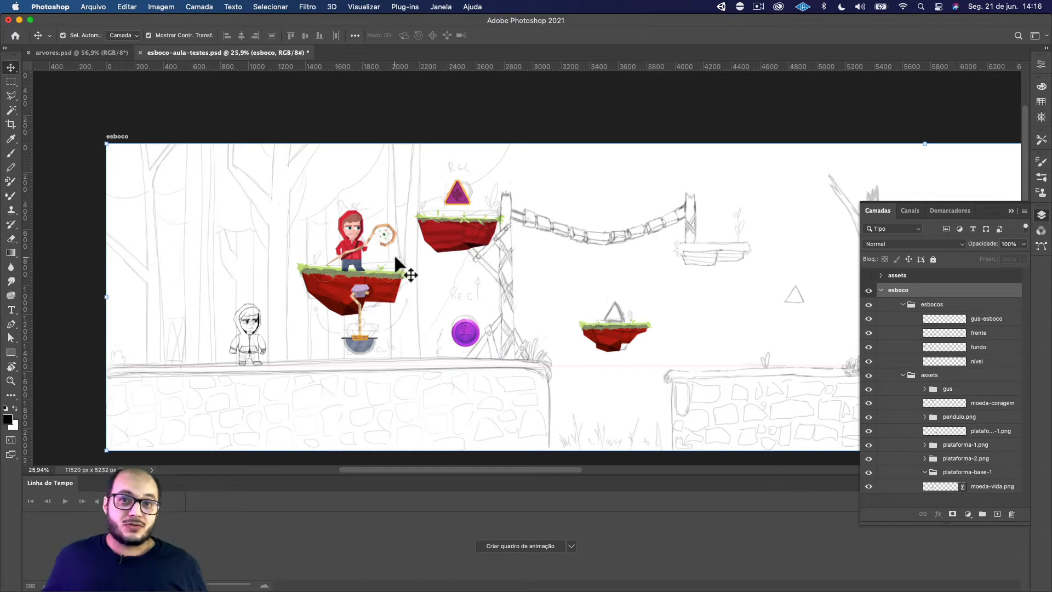
key(space)
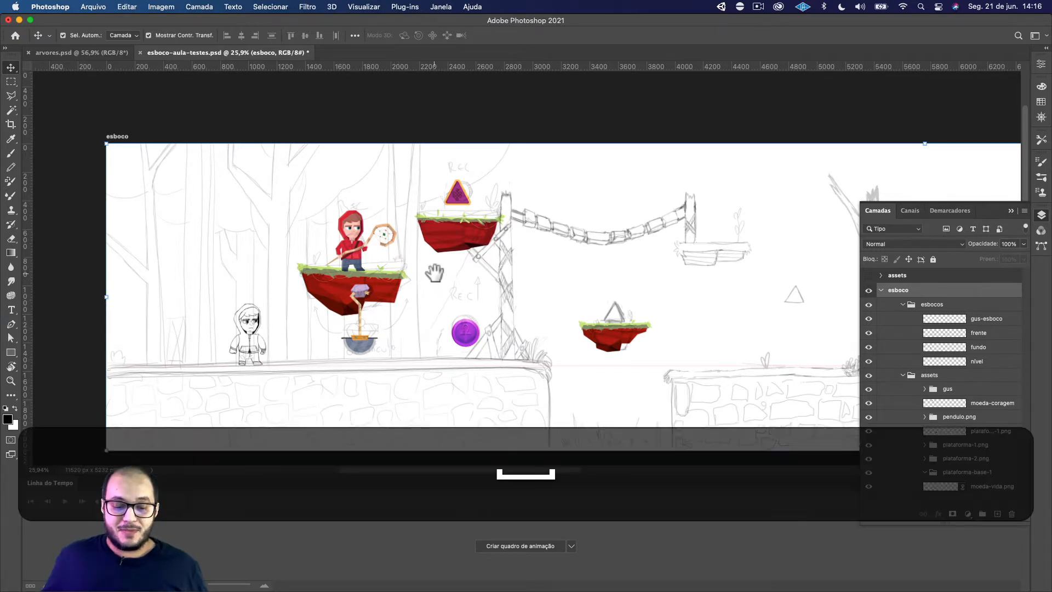
drag(434, 275, 456, 268)
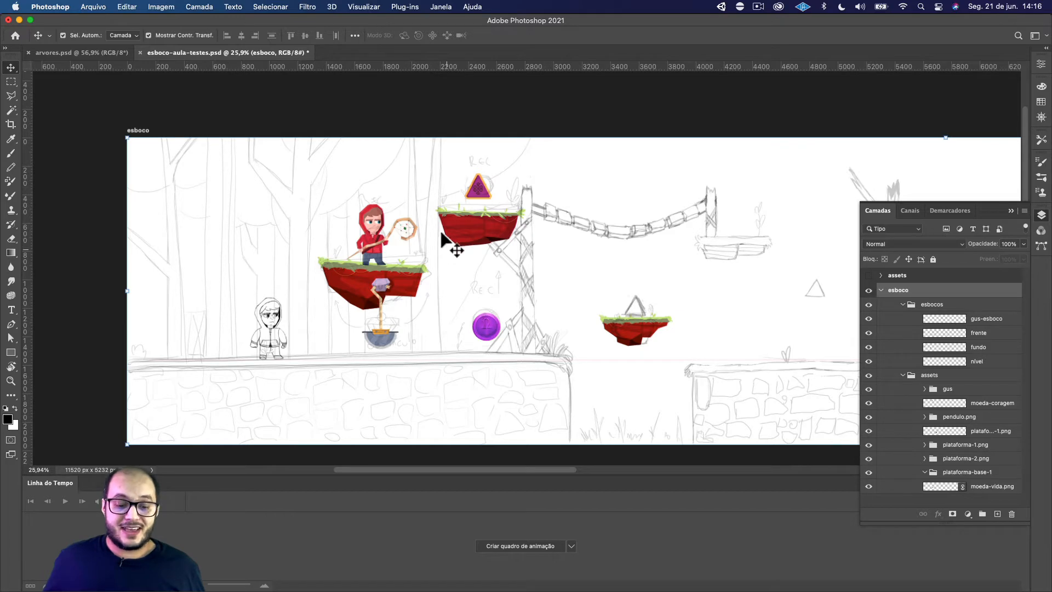
key(space)
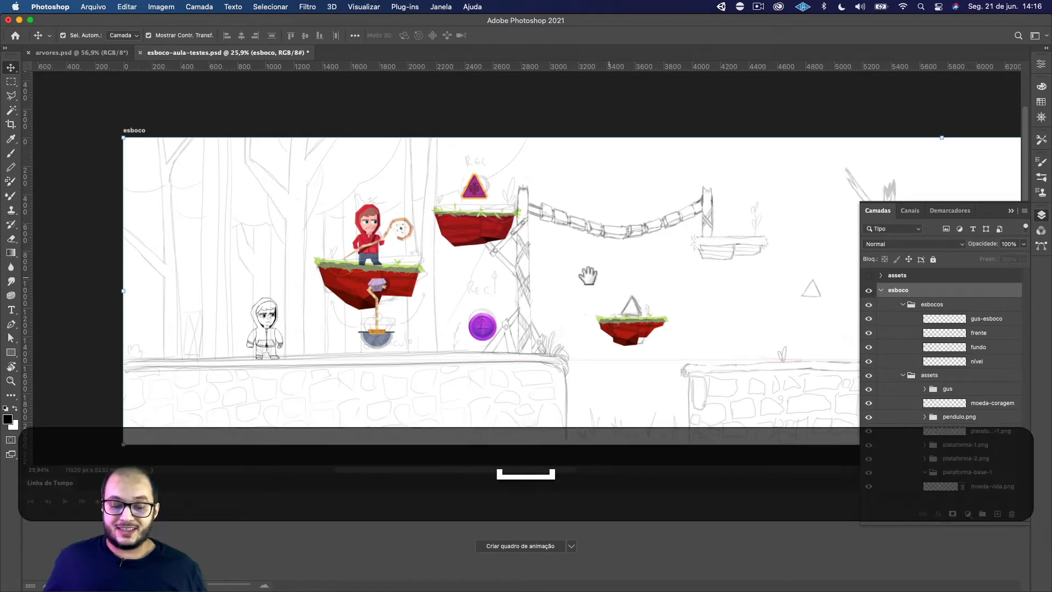
drag(588, 275, 378, 272)
drag(468, 274, 380, 271)
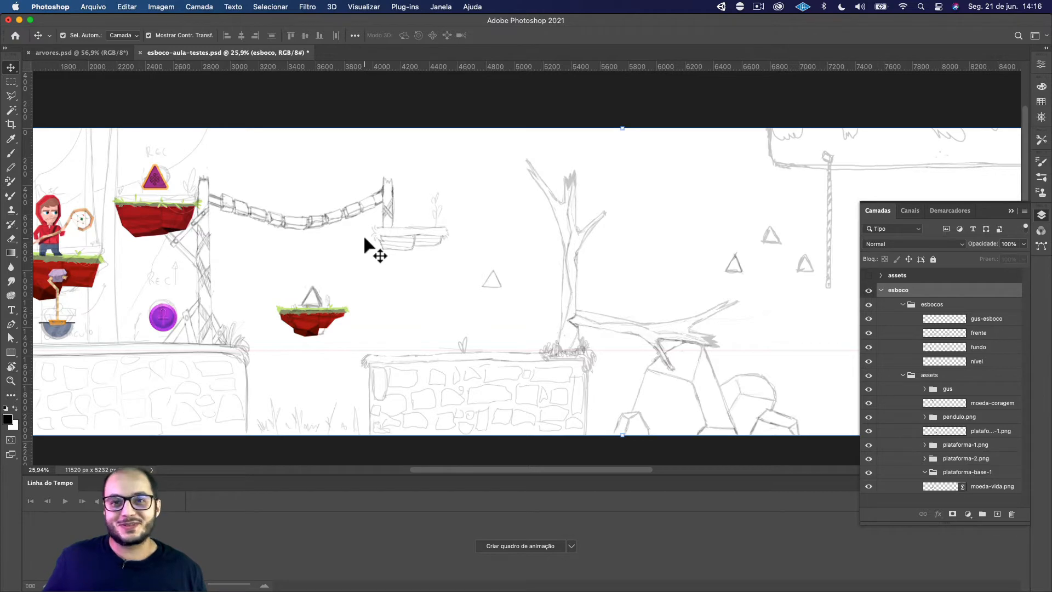
scroll(351, 247, left, 3)
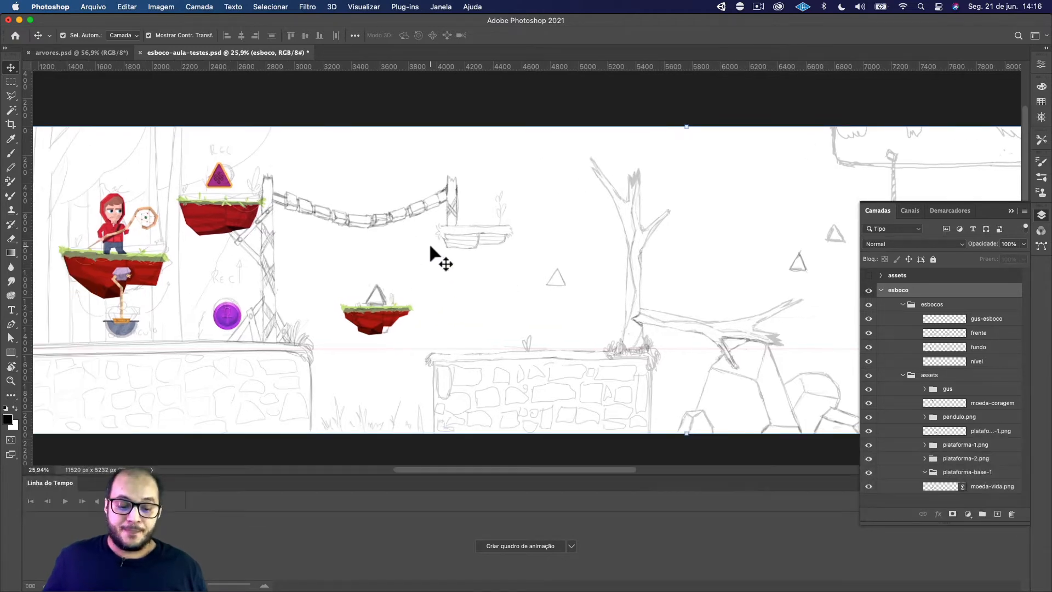
Compare the level sketch's painted platforms and purple coin in esboco-aula-testes.psd with the tree and sky illustration in arvores.psd
scroll(430, 246, left, 12)
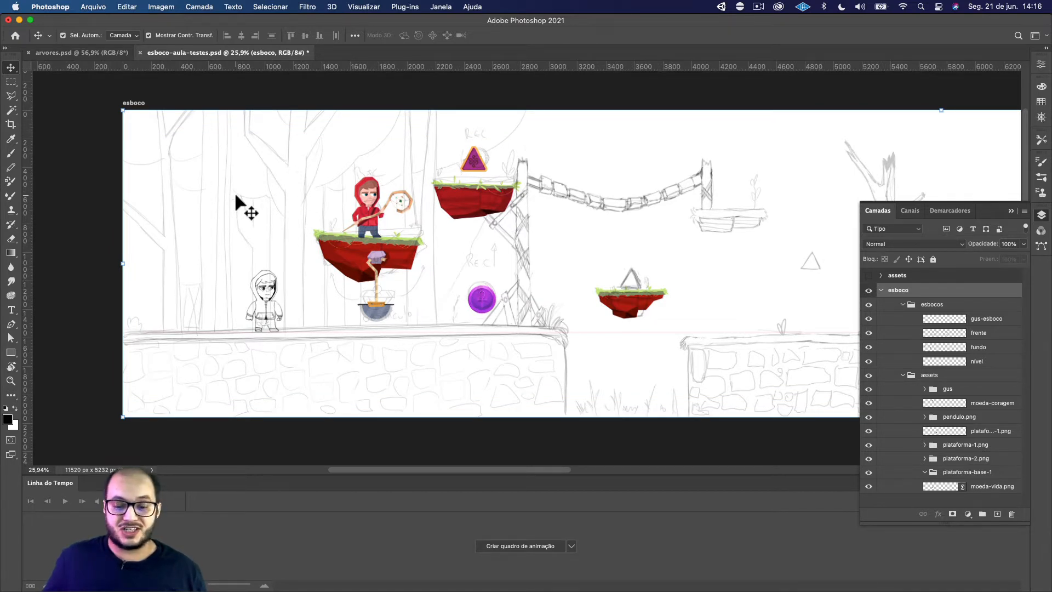
drag(567, 229, 359, 181)
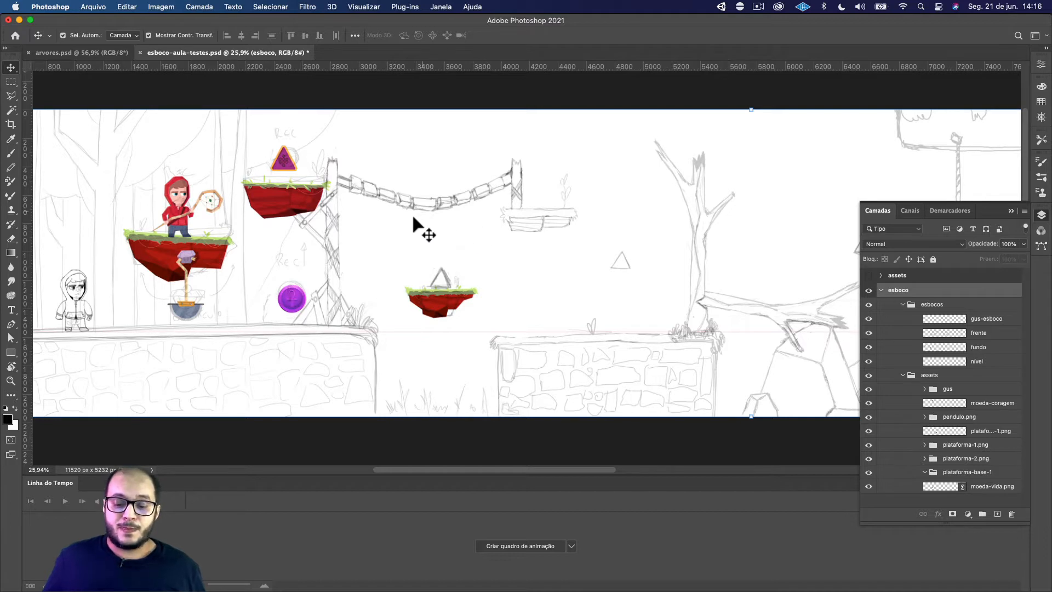
drag(376, 228, 552, 223)
drag(412, 229, 521, 236)
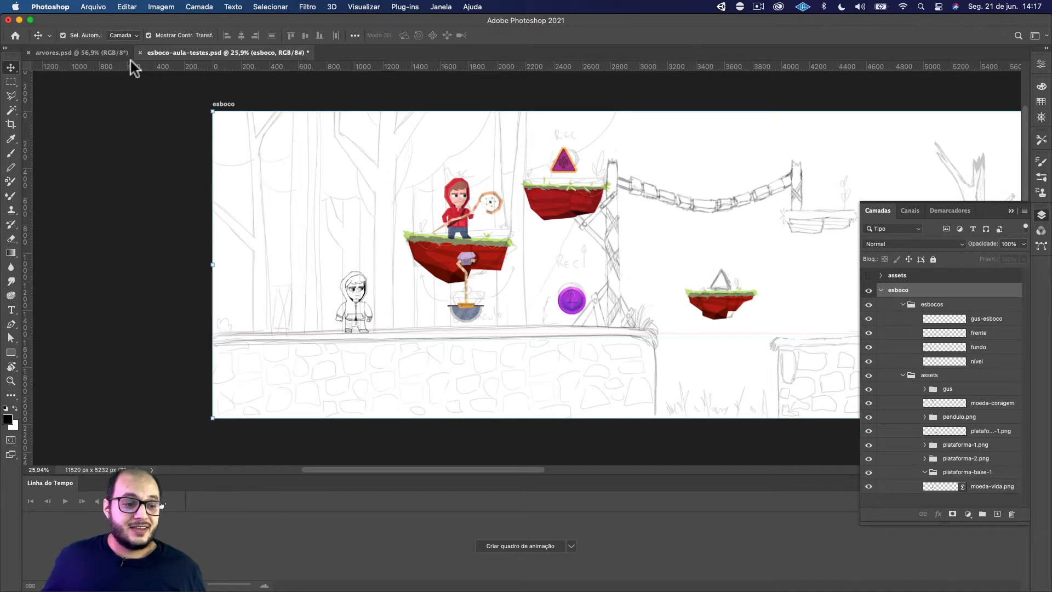
click(93, 52)
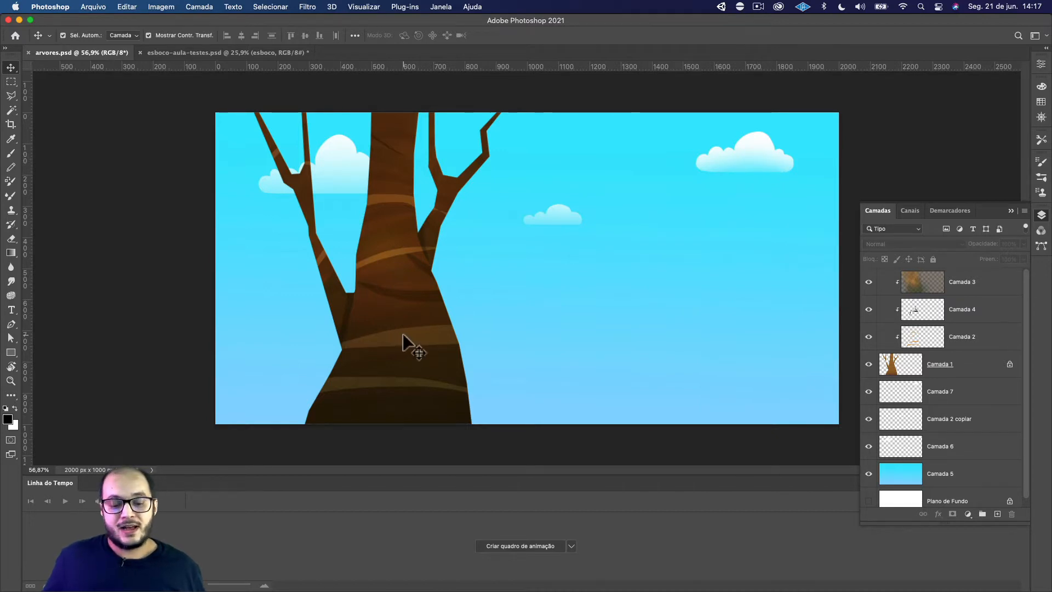
click(547, 304)
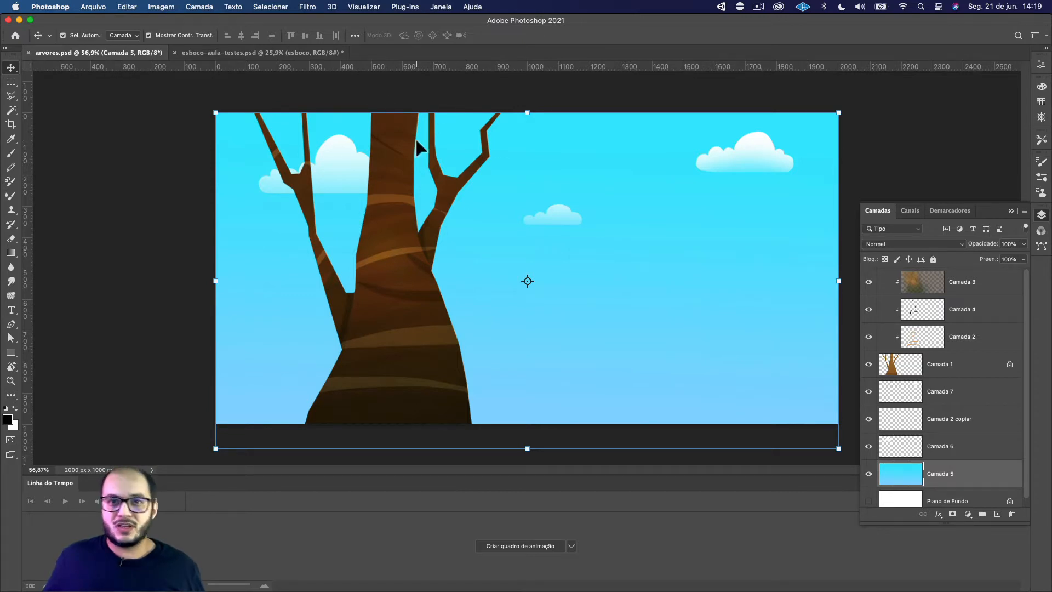
click(282, 55)
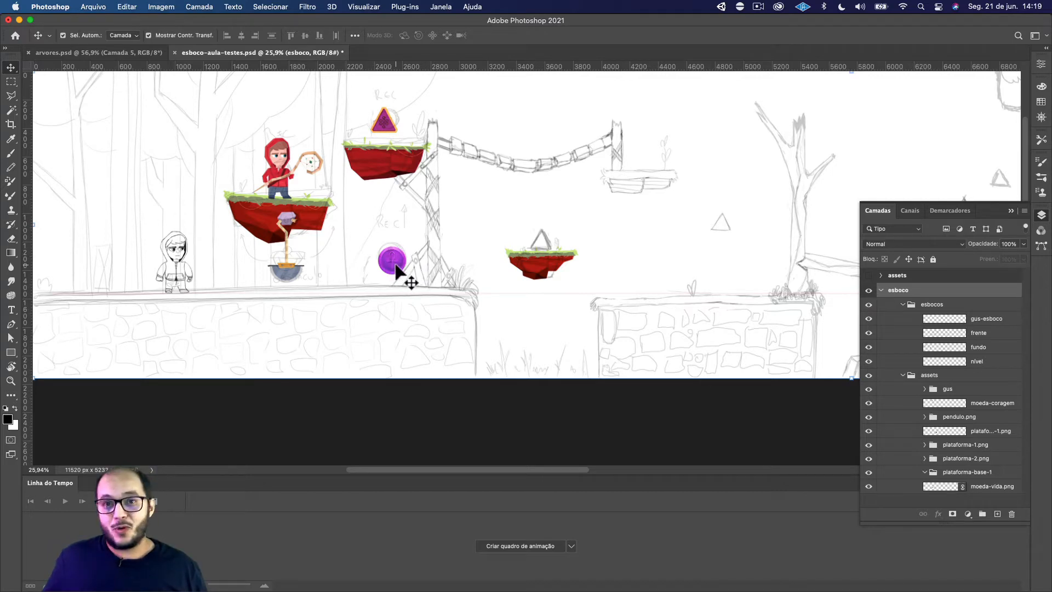
alt+scroll(395, 271, up, 10)
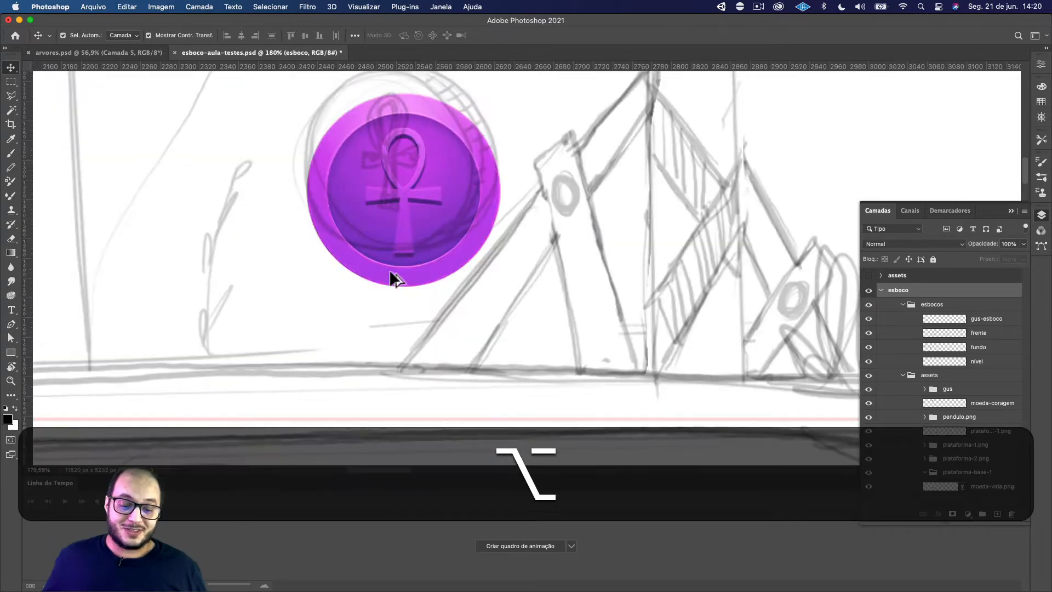
alt+scroll(457, 248, down, 3)
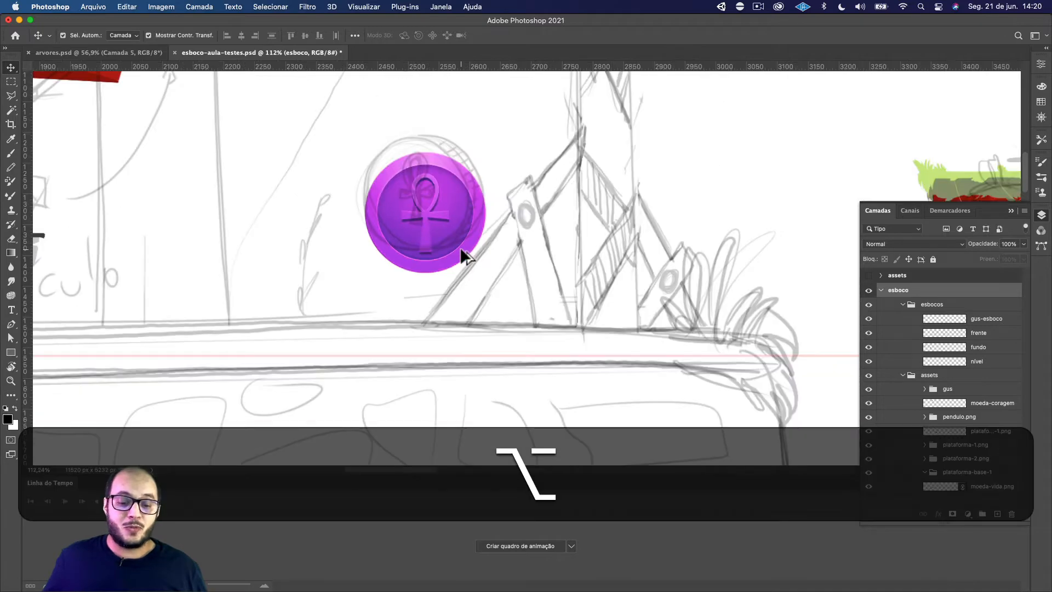
alt+scroll(459, 248, down, 5)
drag(480, 192, 467, 289)
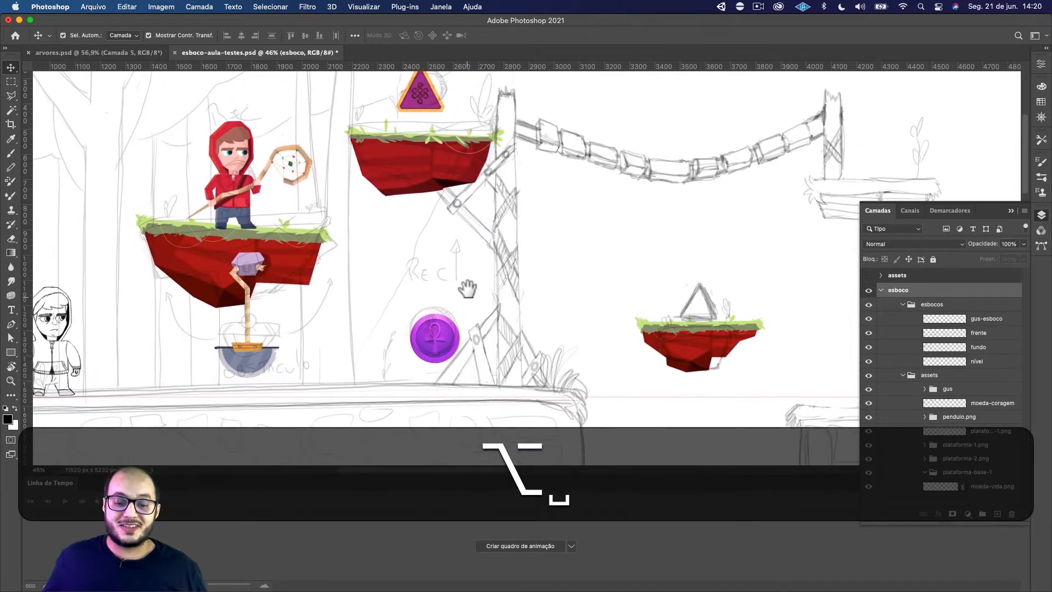
alt+scroll(462, 287, down, 5)
alt+scroll(462, 290, up, 3)
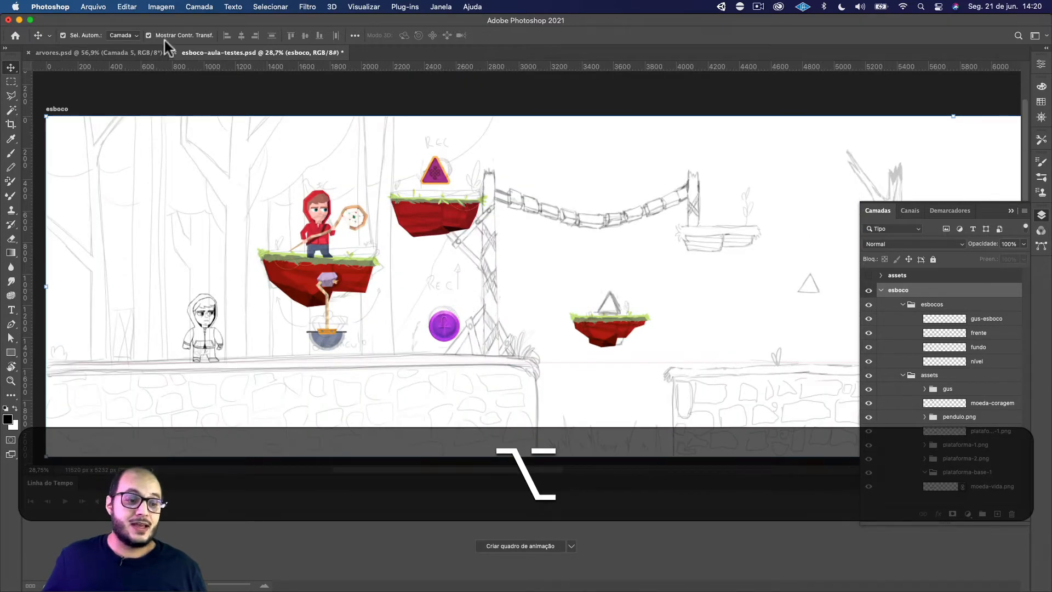
Compare the arvores.psd sky with the "sky sun clouds" image results in Brave and open the "Sun Through The Clouds Wallpapers" photo
key(super+Tab)
key(super+Tab)
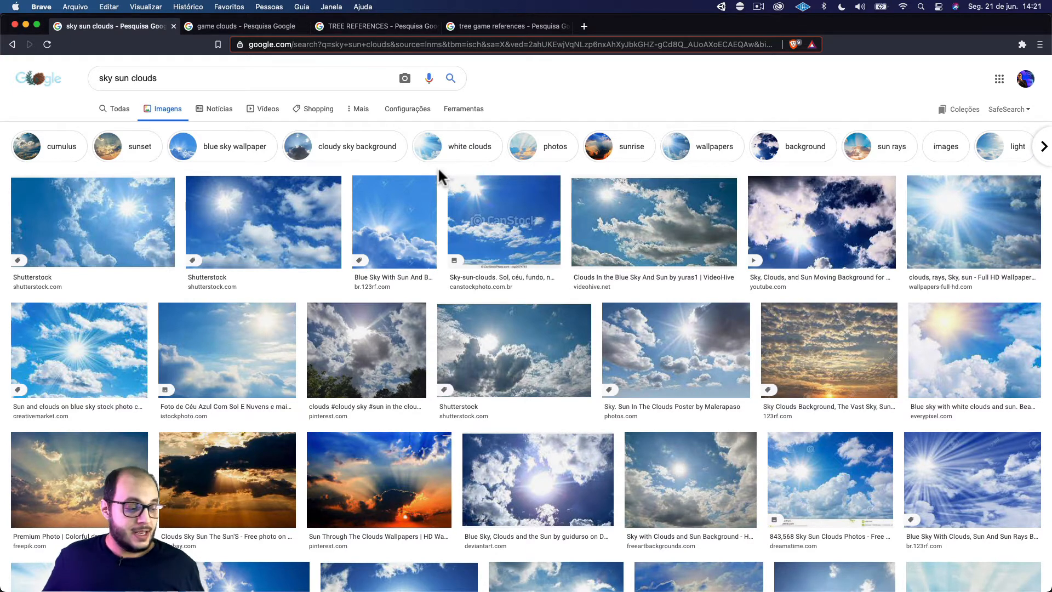
key(super+Tab)
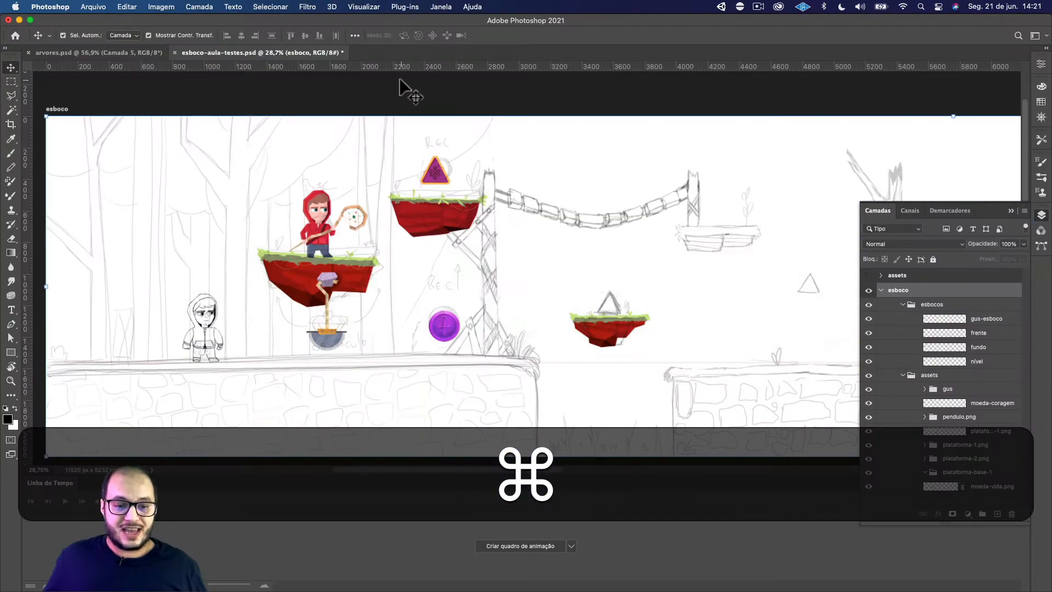
click(106, 51)
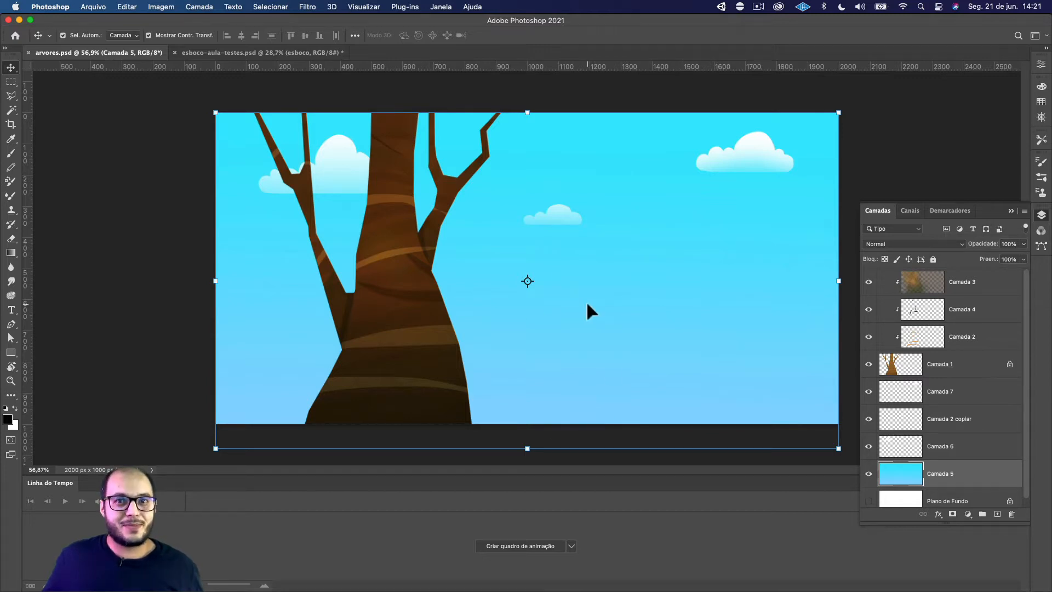
key(super+Tab)
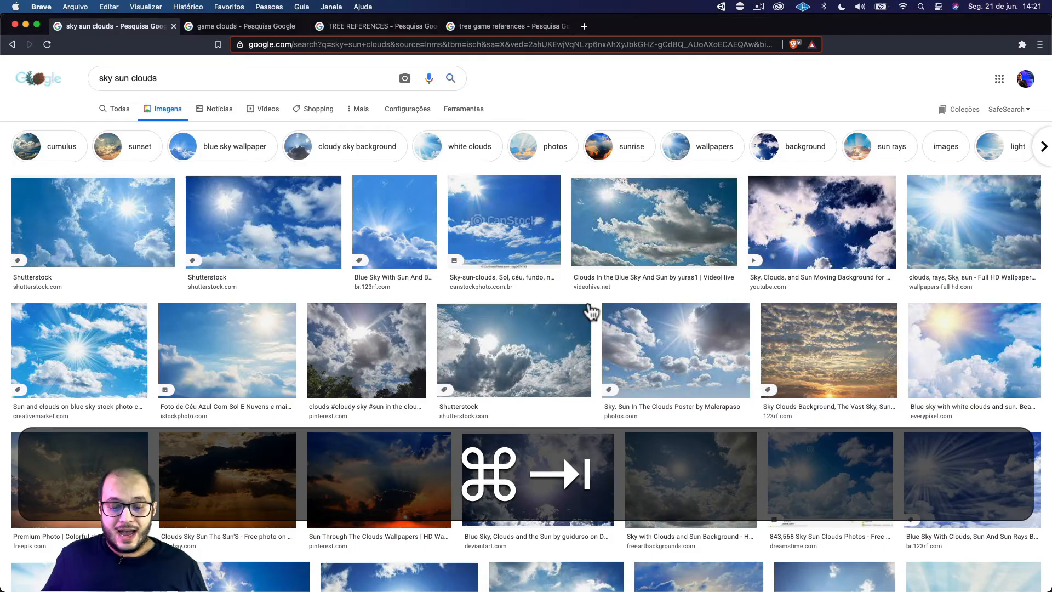
scroll(482, 269, down, 1)
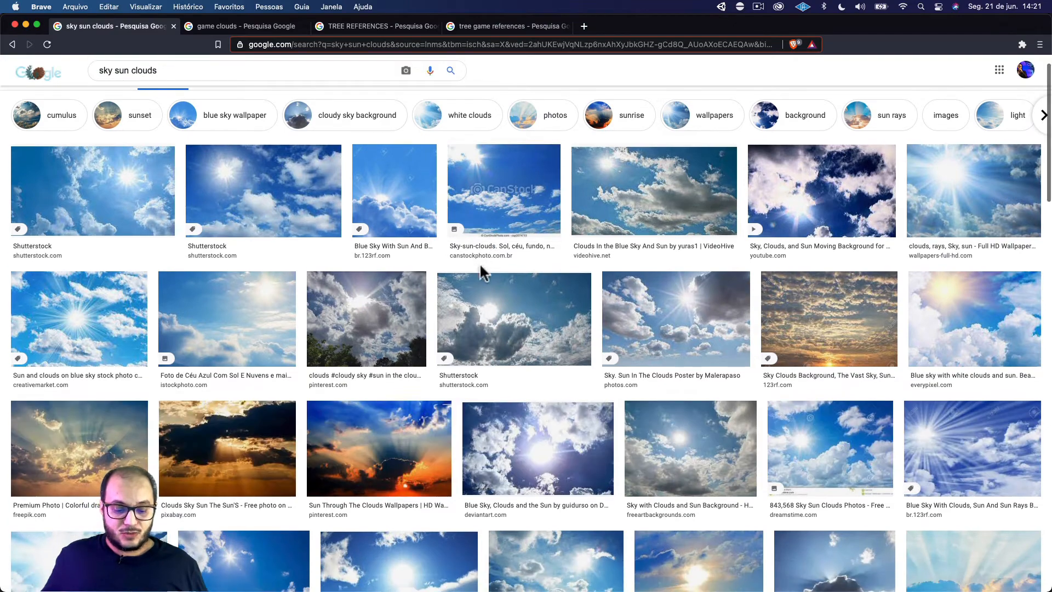
click(375, 437)
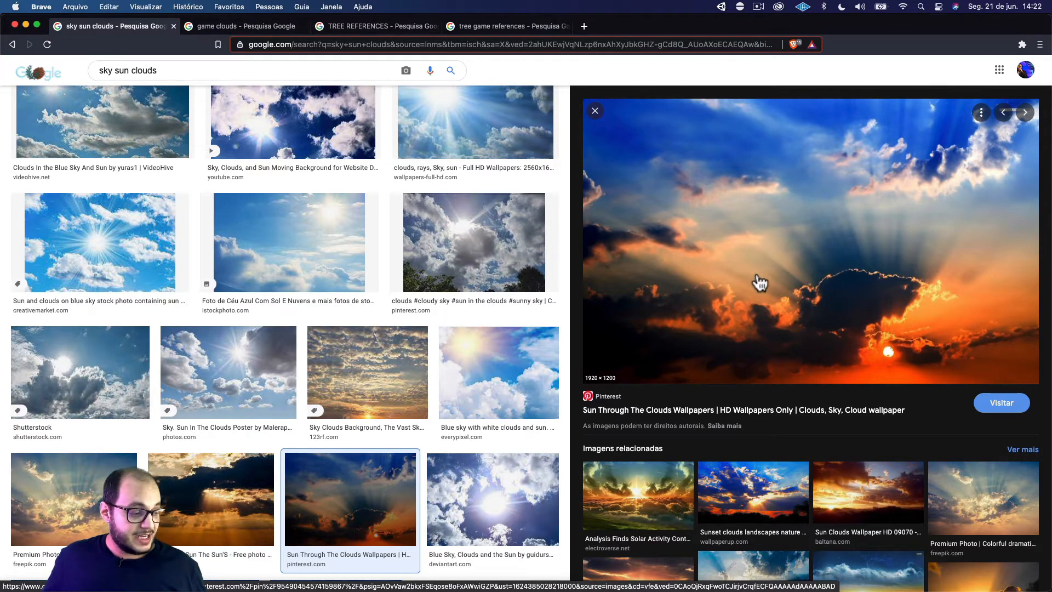
Return to esboco-aula-testes.psd in Photoshop and hide every layer and group inside the esboco artboard's assets group
key(super+Tab)
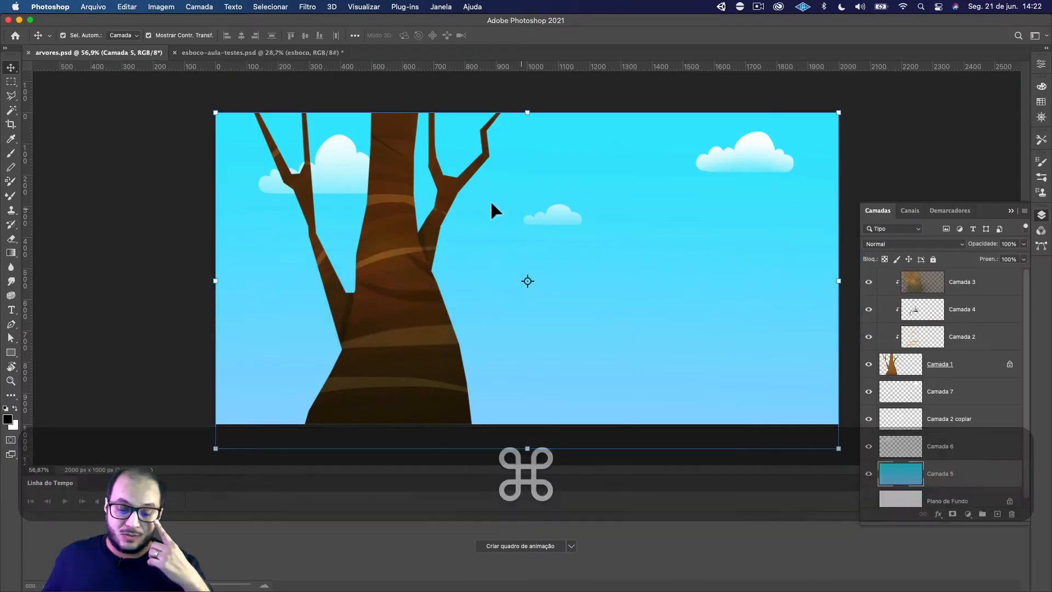
click(192, 54)
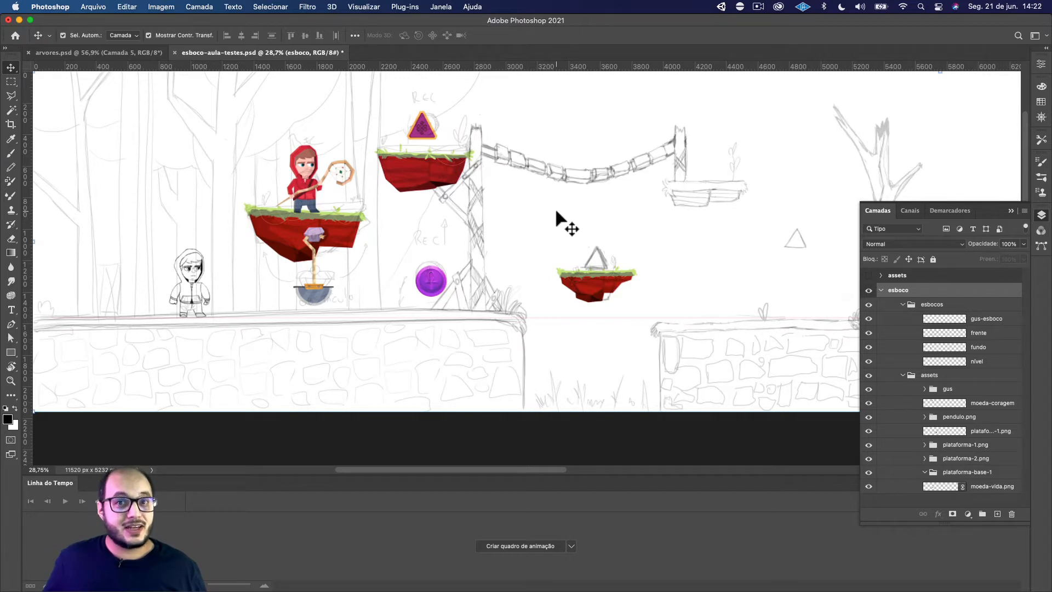
key(space)
mouse_move(536, 207)
mouse_down()
mouse_move(537, 227)
mouse_move(533, 211)
mouse_up()
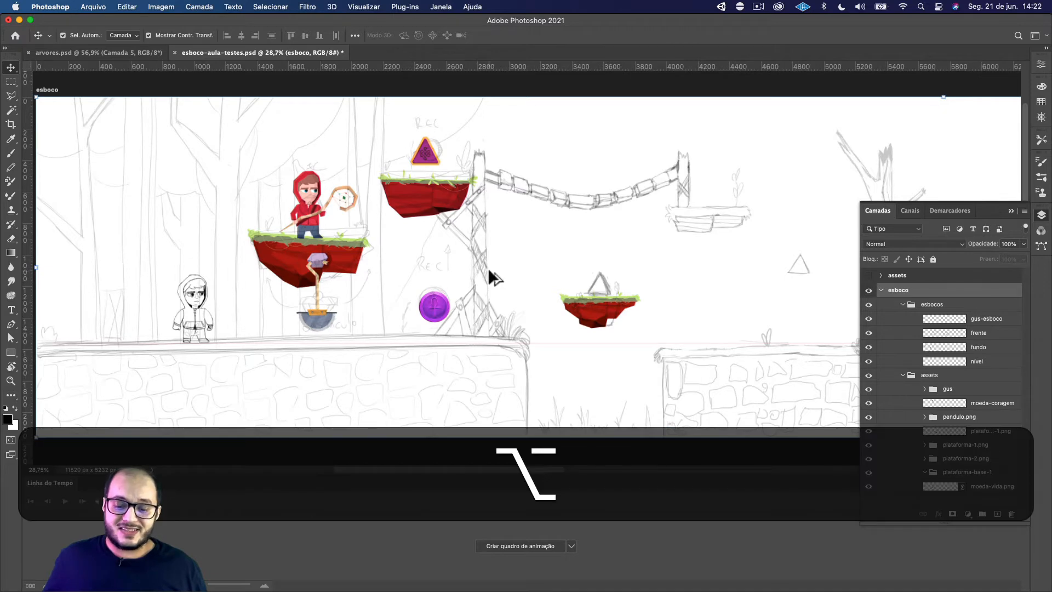
scroll(488, 268, down, 4)
scroll(488, 267, up, 3)
key(space)
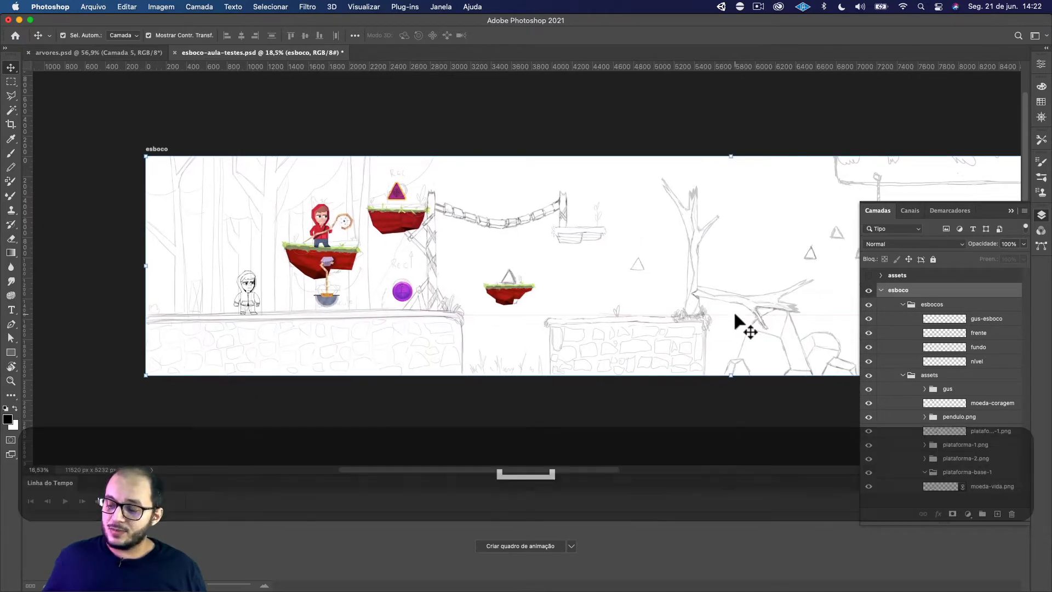
click(881, 291)
click(881, 290)
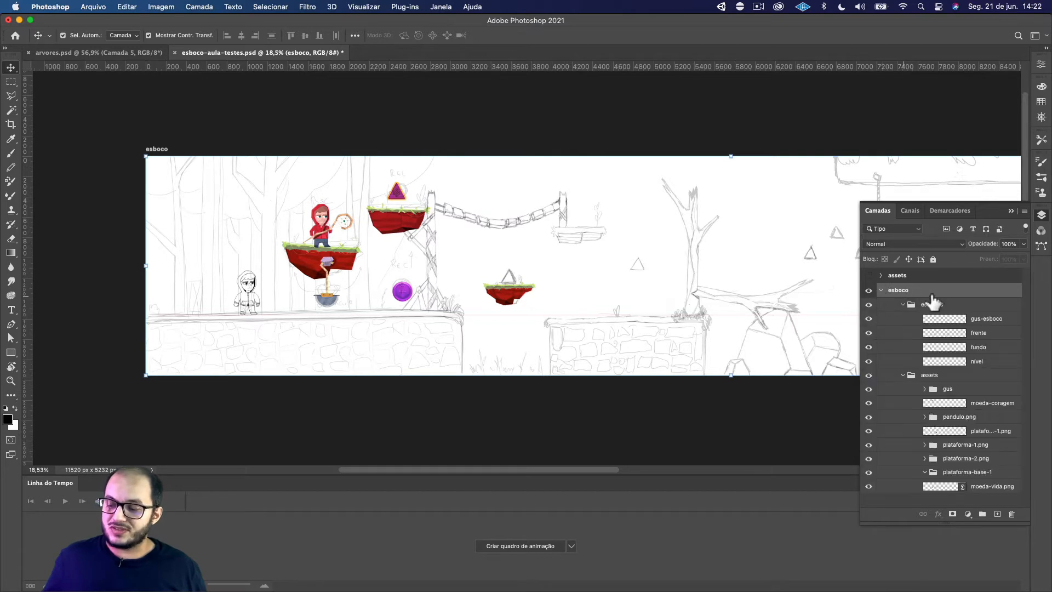
click(924, 378)
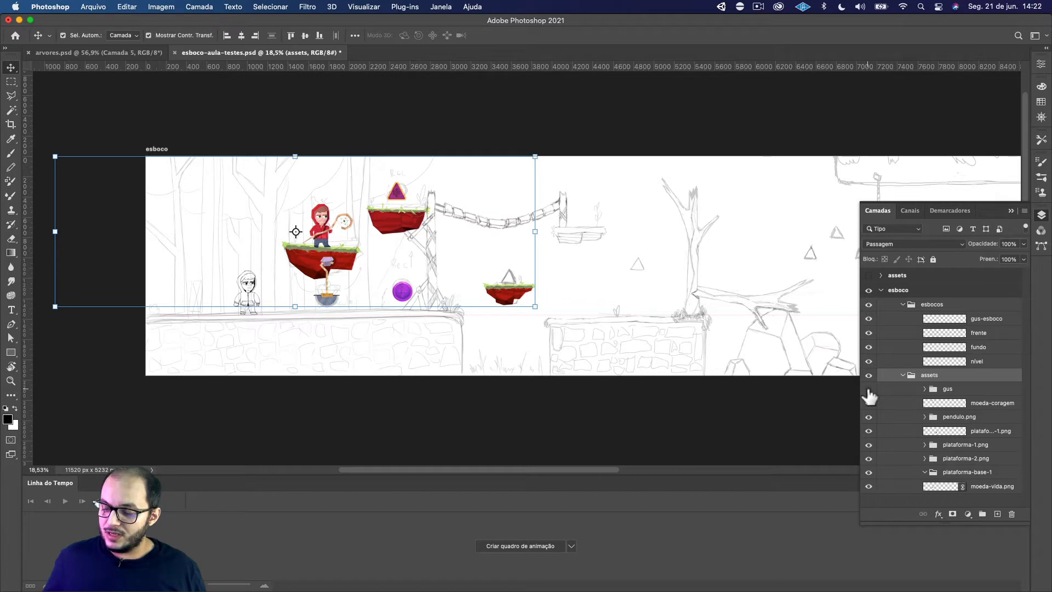
drag(869, 395, 869, 467)
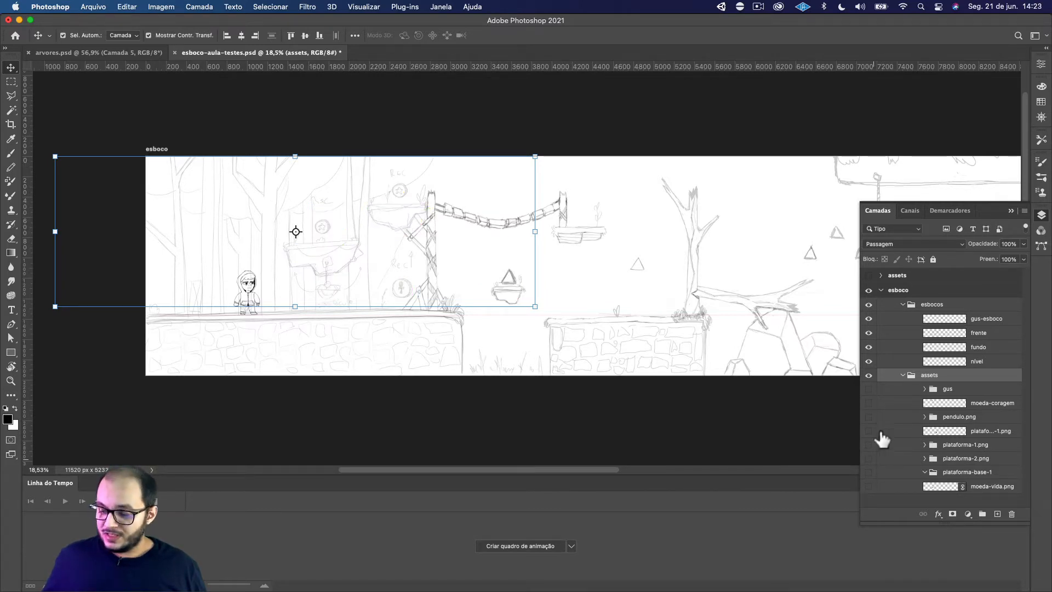
Create a new layer directly beneath moeda-vida.png and name it ceu
click(960, 389)
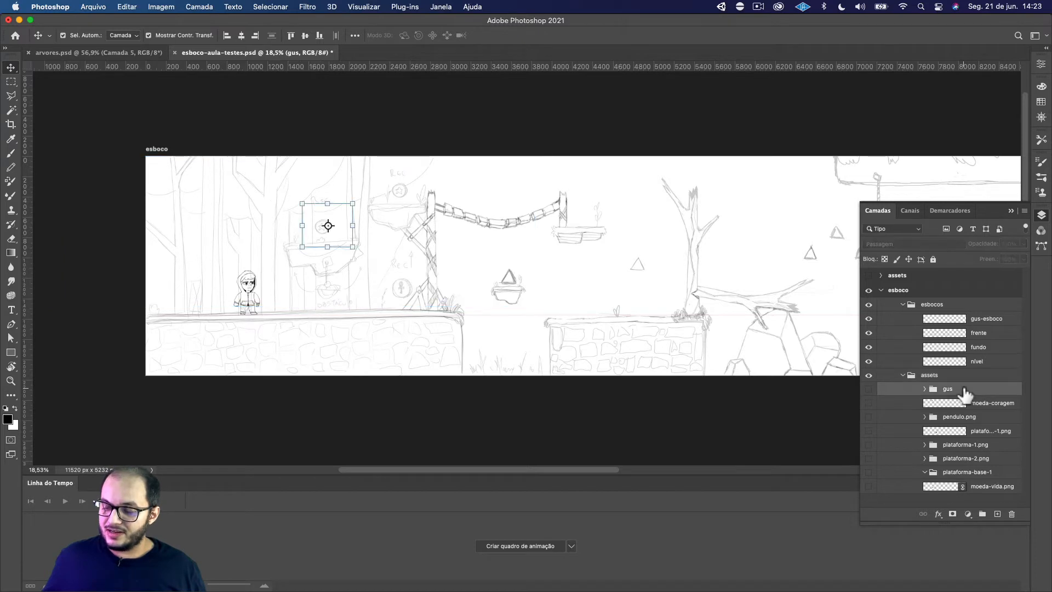
click(958, 488)
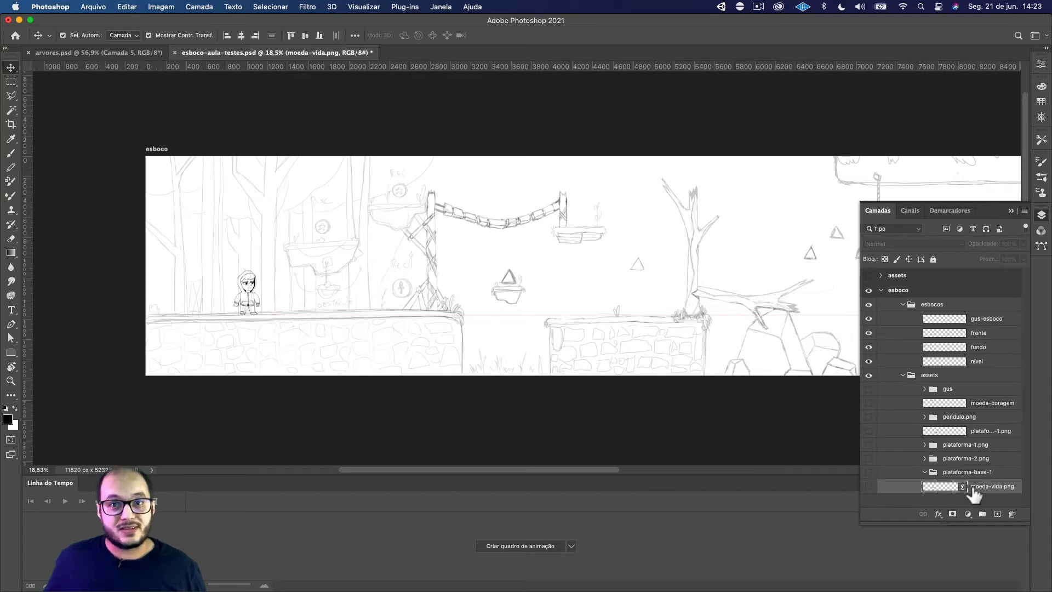
click(997, 514)
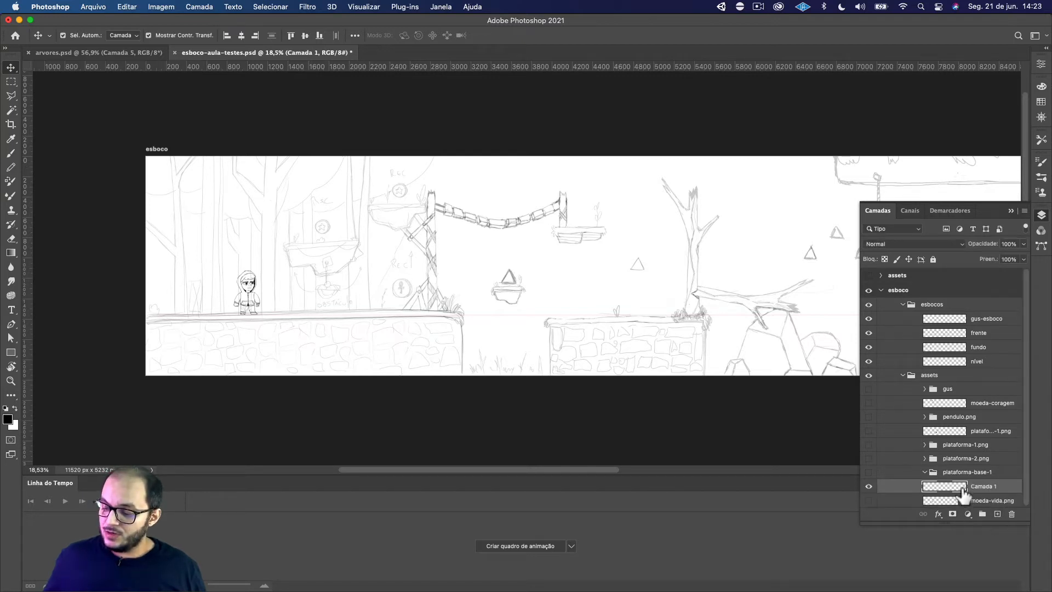
mouse_move(962, 490)
mouse_down()
mouse_move(962, 501)
mouse_move(967, 492)
mouse_up()
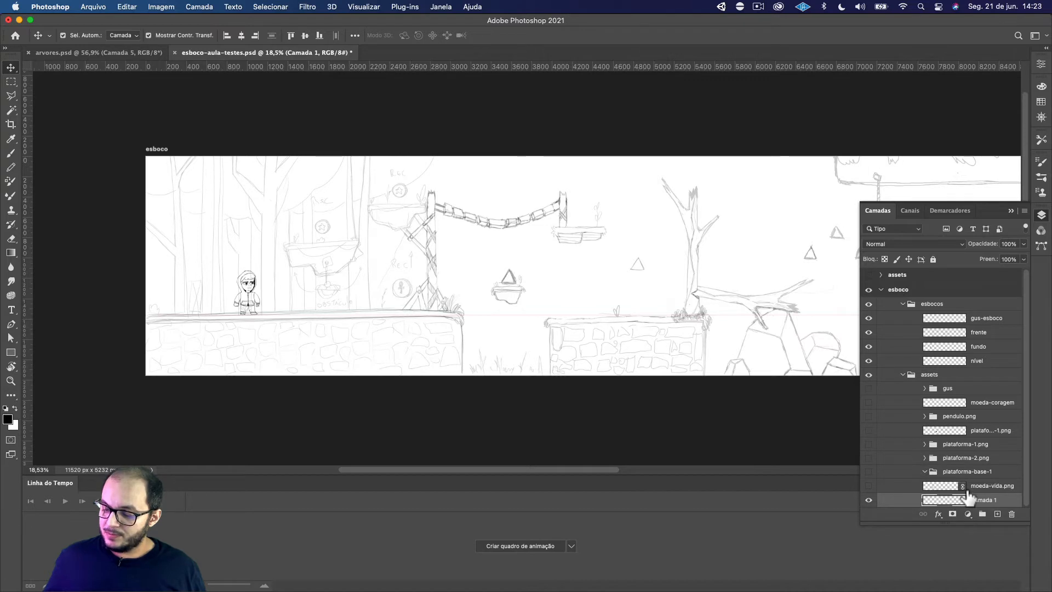
double_click(982, 499)
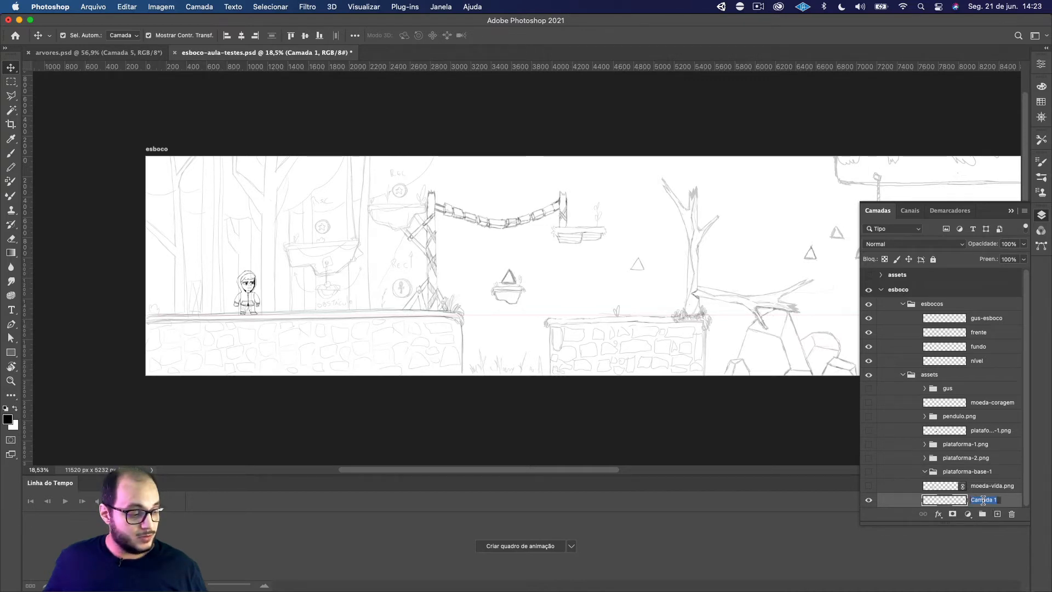
text(ceu)
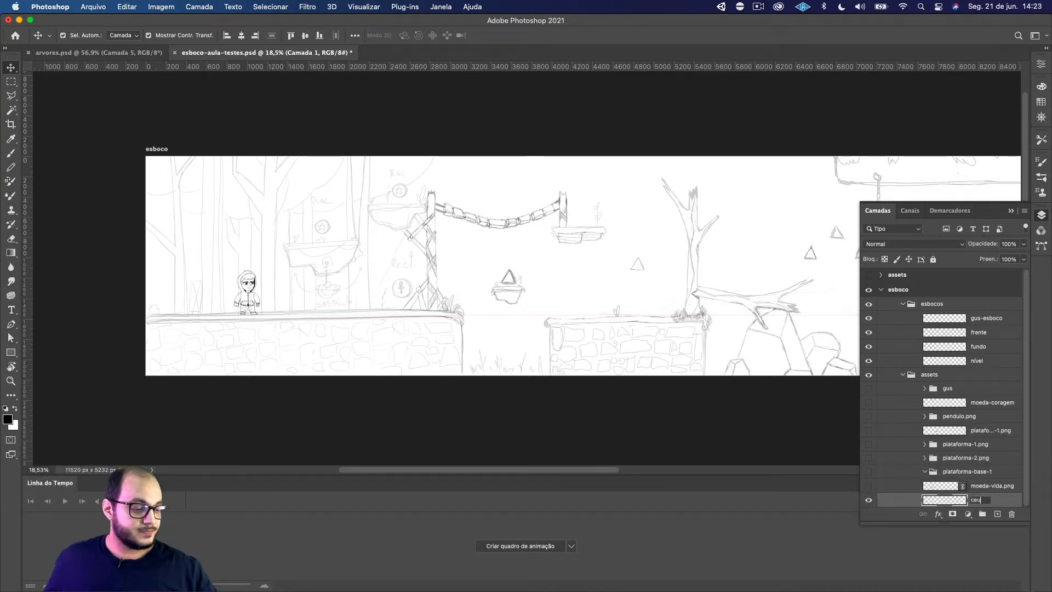
key(Return)
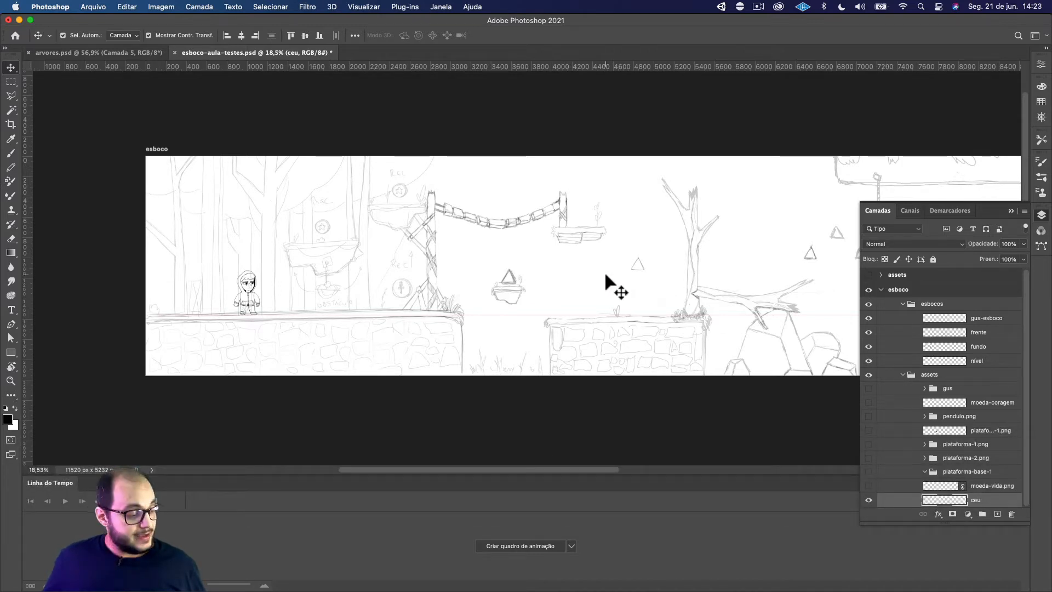
Revisit the sunset sky reference in Brave, and back in Photoshop hide the esbocos sketch group
scroll(570, 267, down, 3)
drag(585, 258, 450, 237)
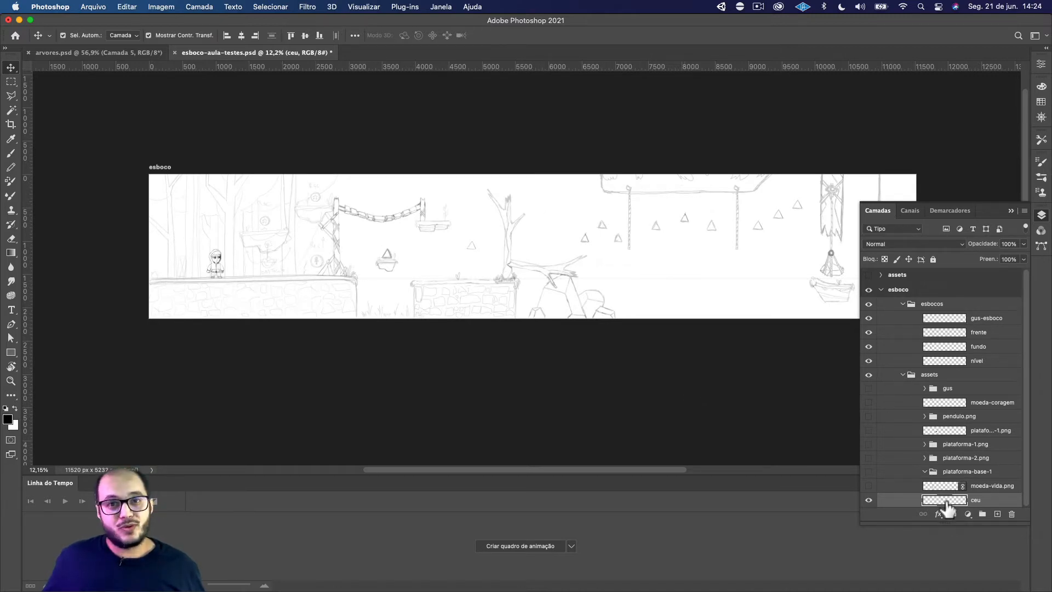
key(super+Tab)
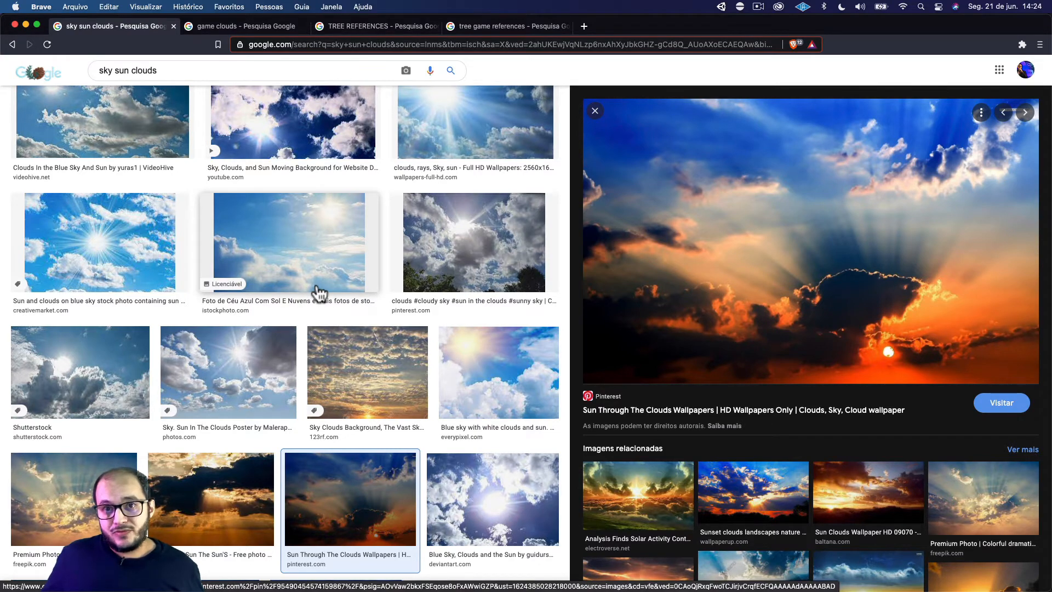
key(super+Tab)
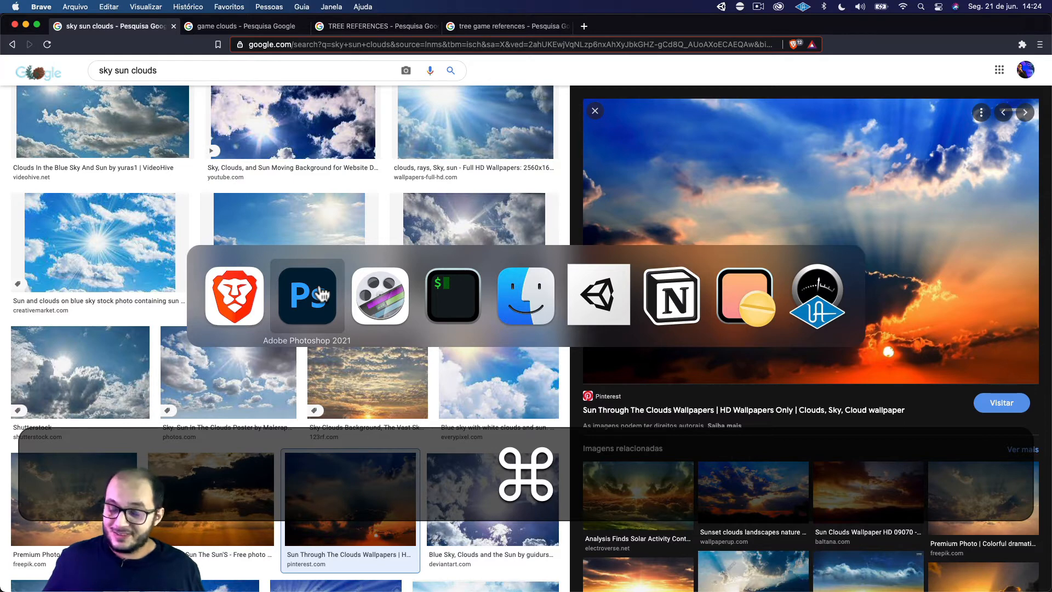
click(322, 295)
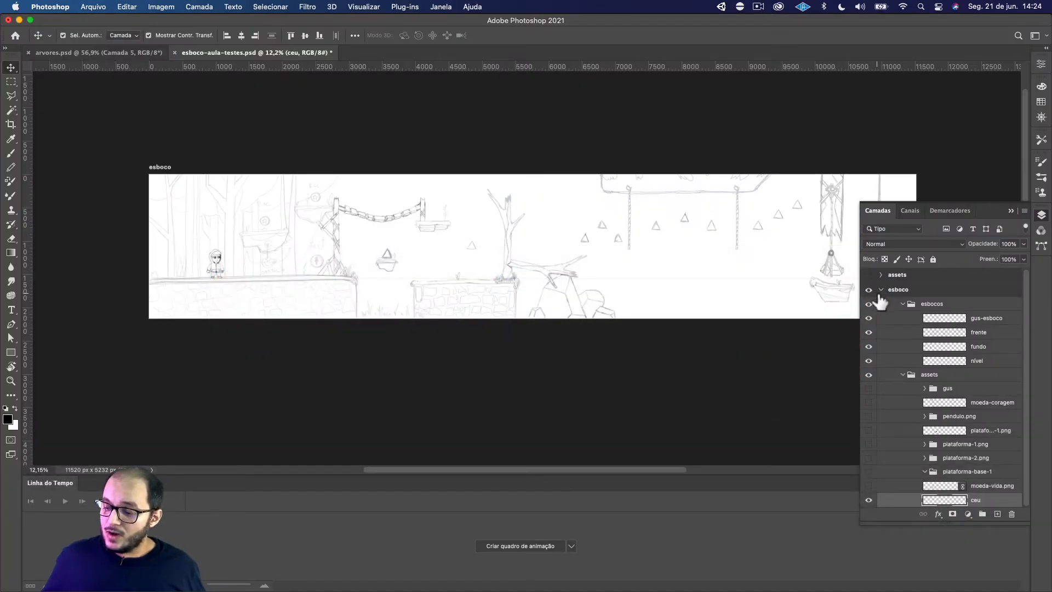
click(869, 305)
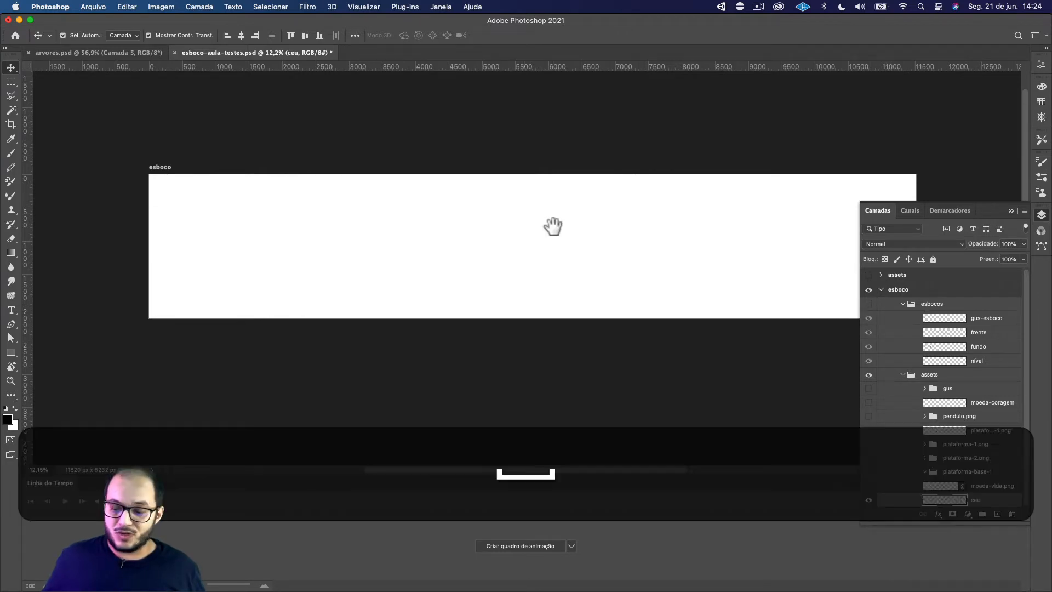
Set the foreground colour to a medium blue, #588bd9
drag(554, 228, 518, 249)
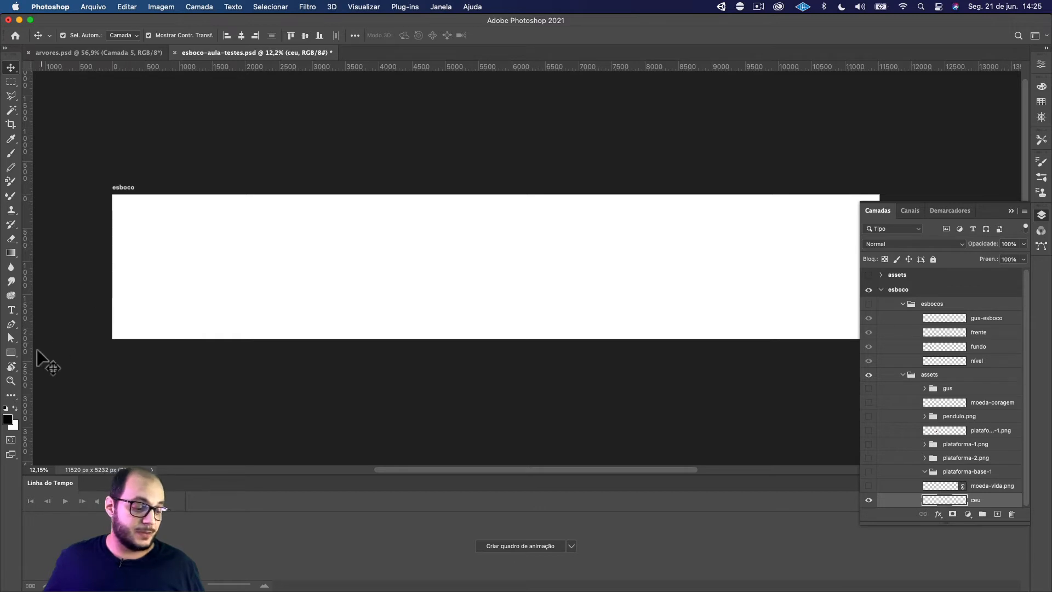
click(7, 419)
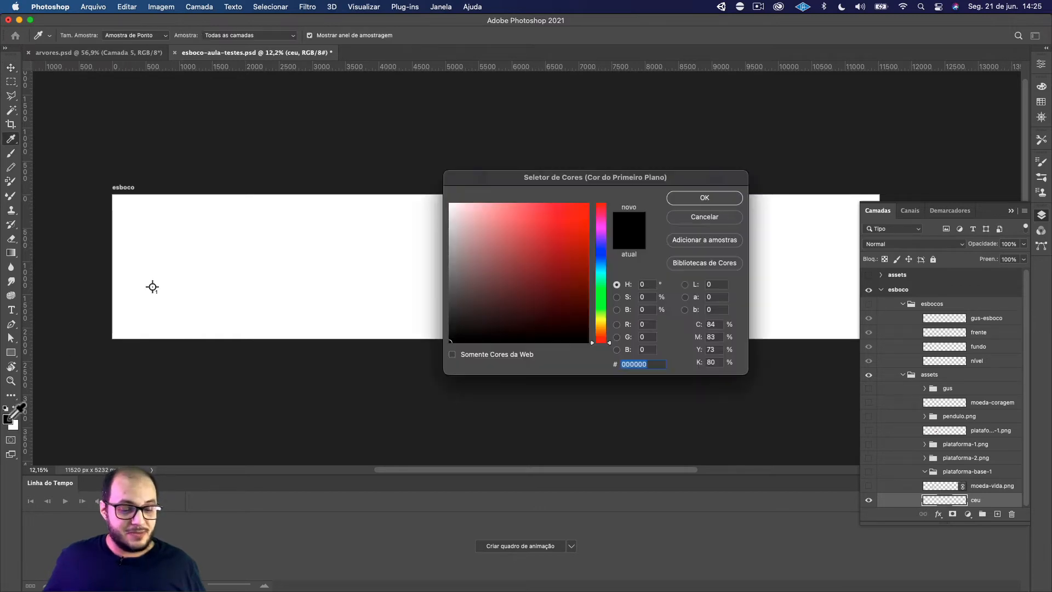
scroll(601, 236, down, 1)
drag(600, 267, 603, 258)
click(541, 238)
drag(541, 238, 533, 224)
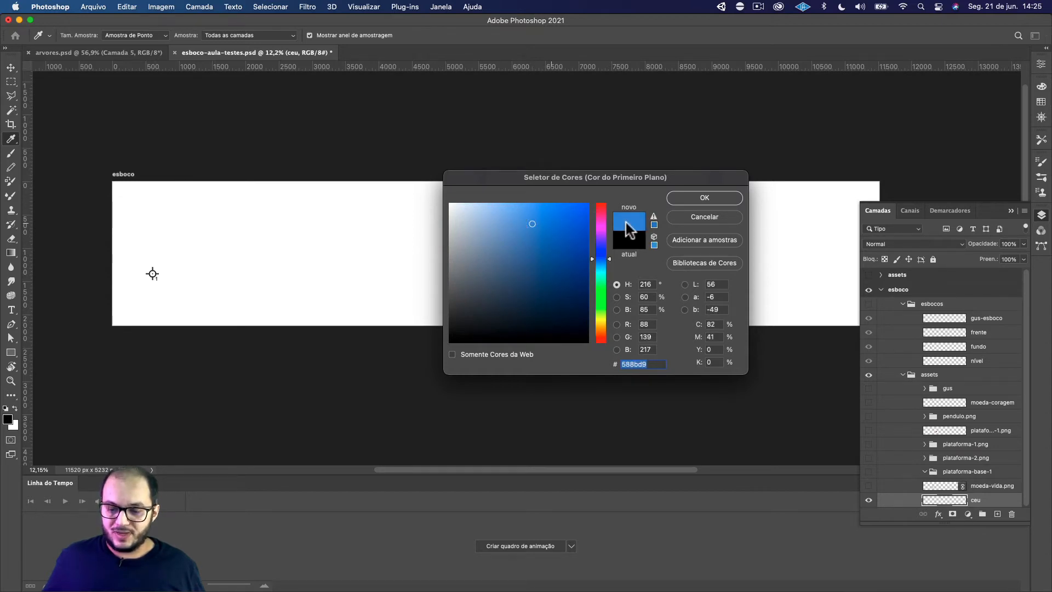
click(703, 198)
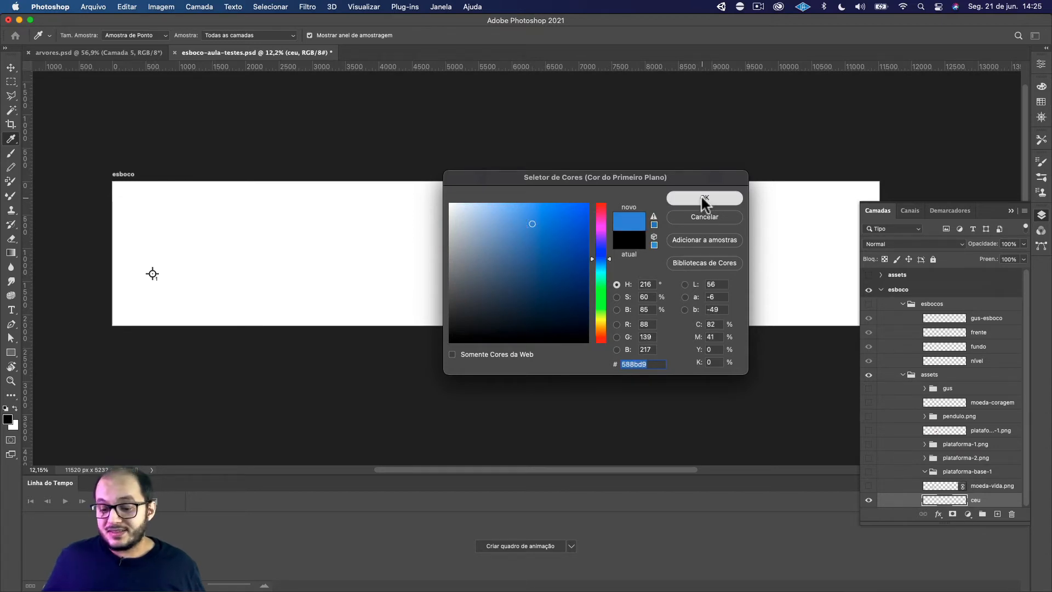
Set the background colour to a light sky blue with RGB values 161, 225, 255
click(12, 427)
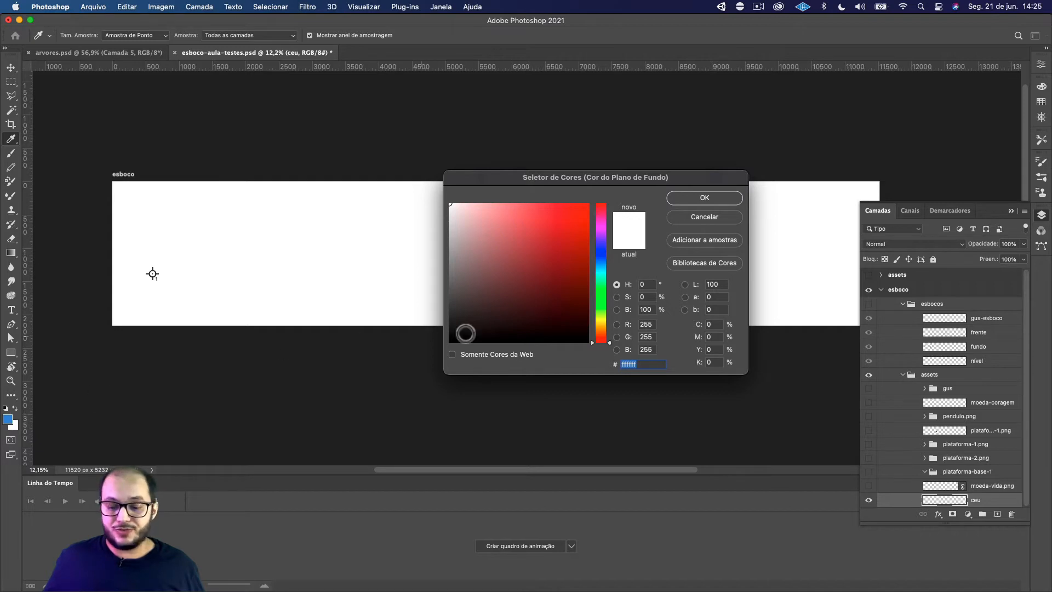
click(601, 271)
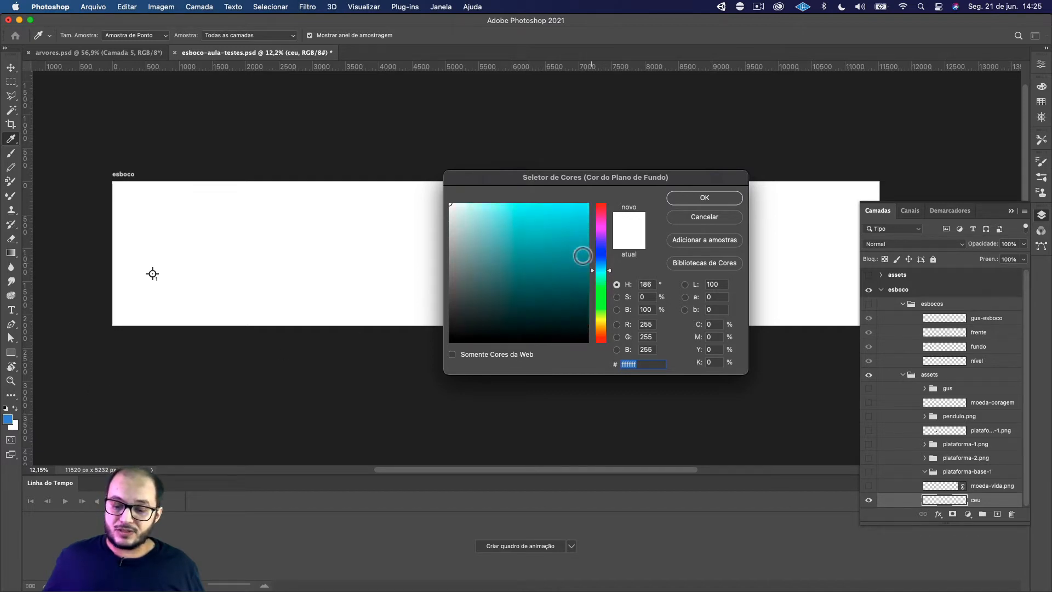
click(542, 204)
click(538, 209)
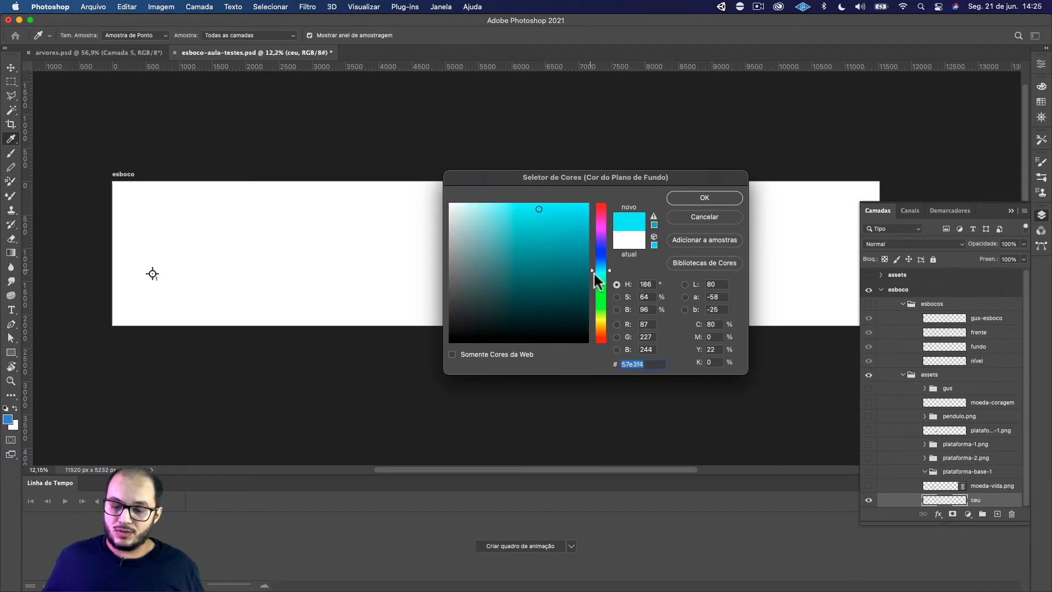
drag(605, 272, 604, 264)
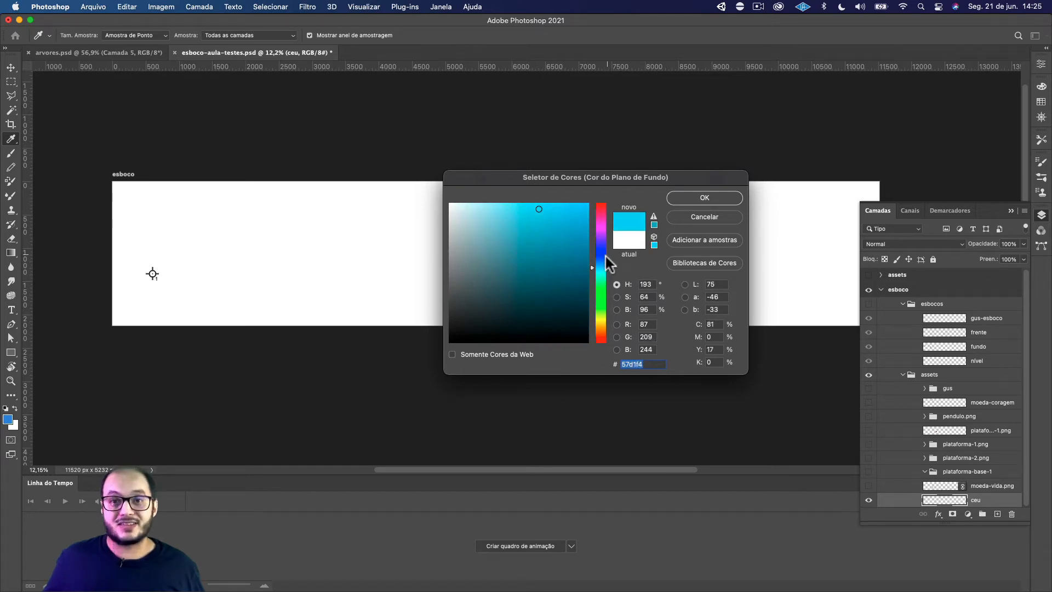
drag(604, 265, 606, 266)
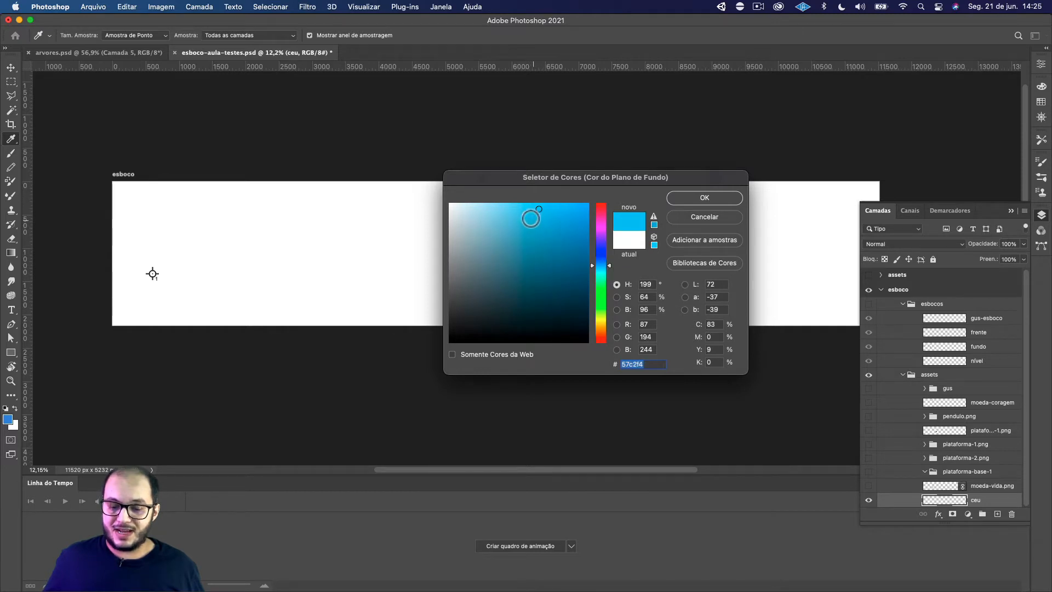
drag(533, 215, 504, 202)
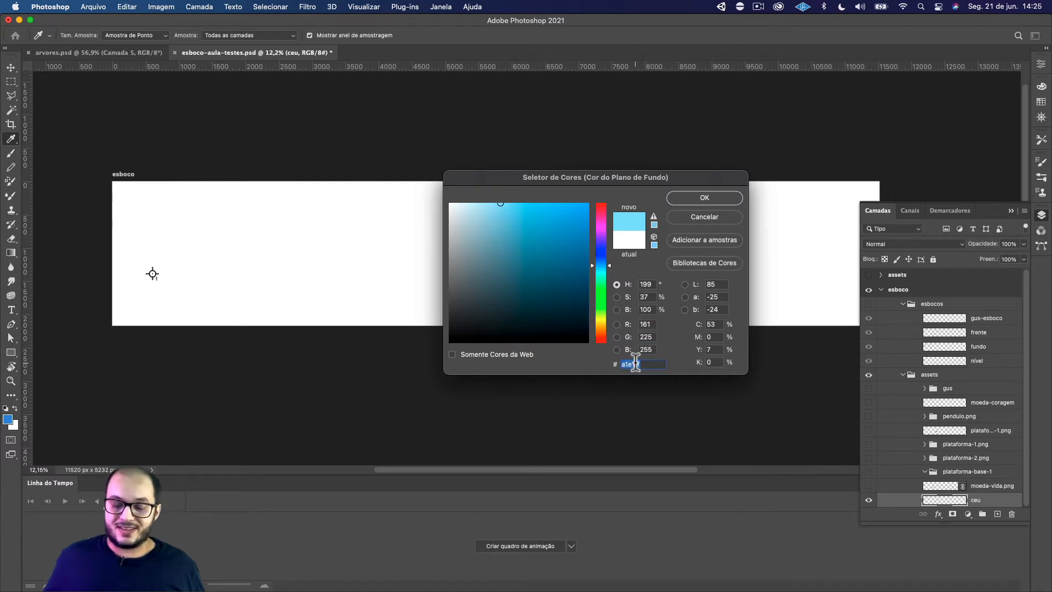
click(685, 197)
key(v)
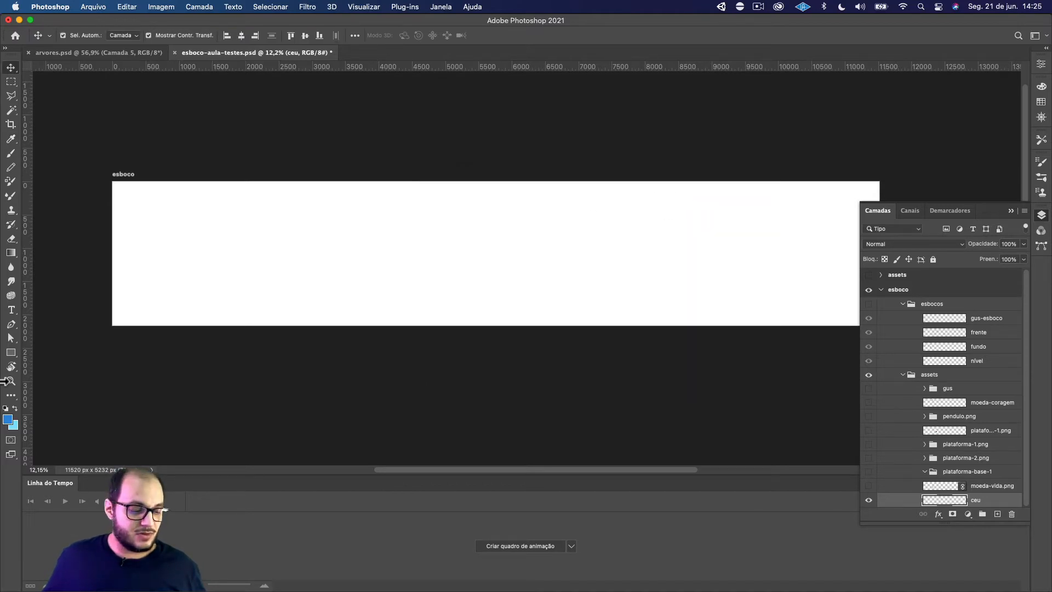
Adjust the foreground colour to a slightly brighter, lighter blue of the same hue
click(7, 421)
click(536, 231)
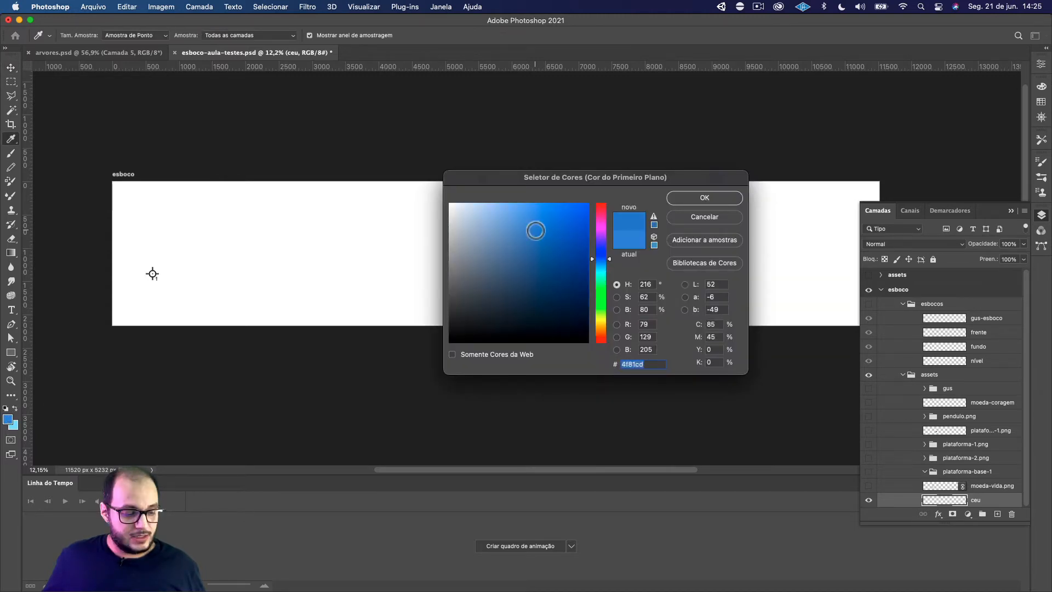
mouse_move(535, 230)
mouse_down()
mouse_move(549, 214)
mouse_move(526, 210)
mouse_up()
click(681, 196)
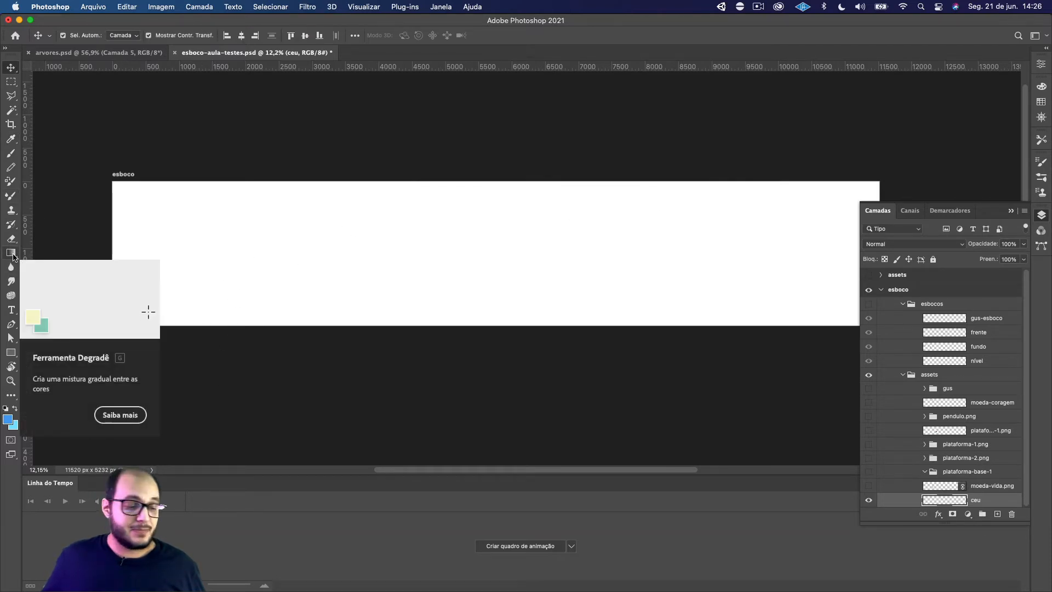
Fill the ceu layer with the foreground blue using the Paint Bucket, and undo the fill
click(13, 256)
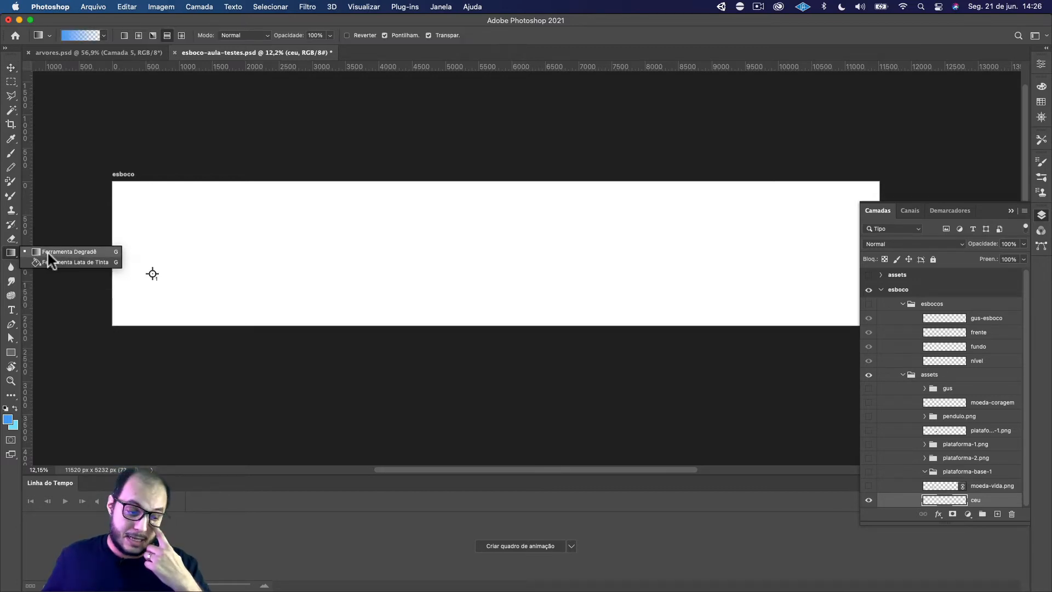
click(53, 260)
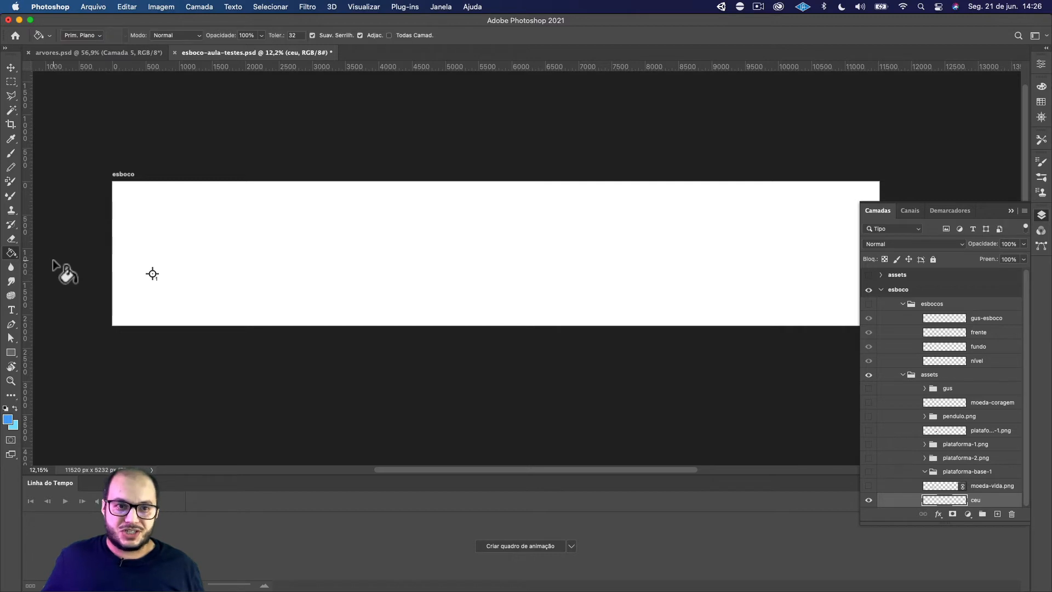
click(134, 300)
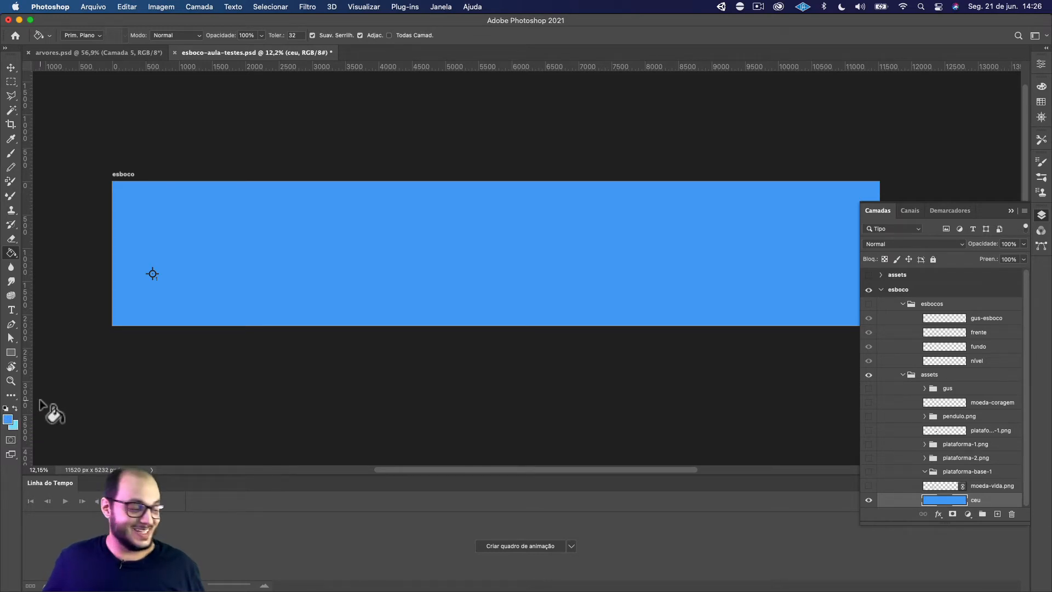
key(super+z)
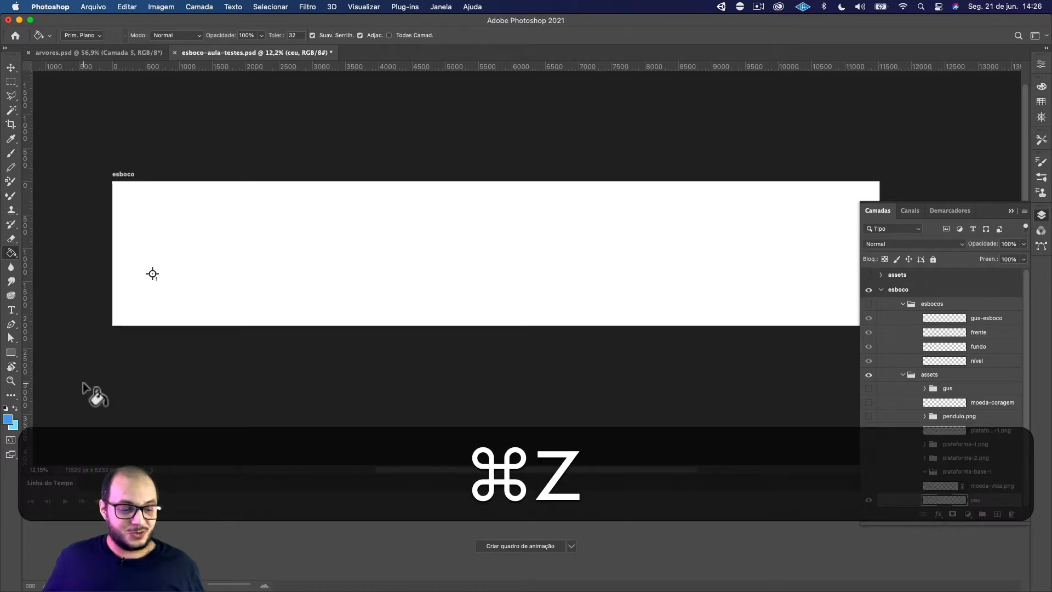
Activate the Gradient tool and compare the Básicos presets, settling on the foreground-to-background blue gradient
right_click(11, 256)
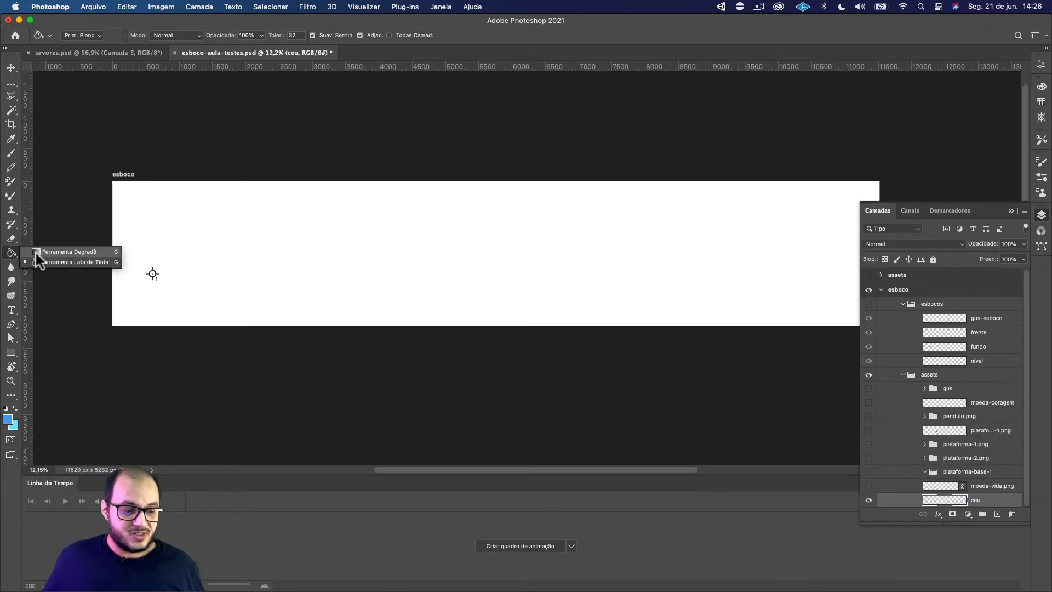
click(51, 252)
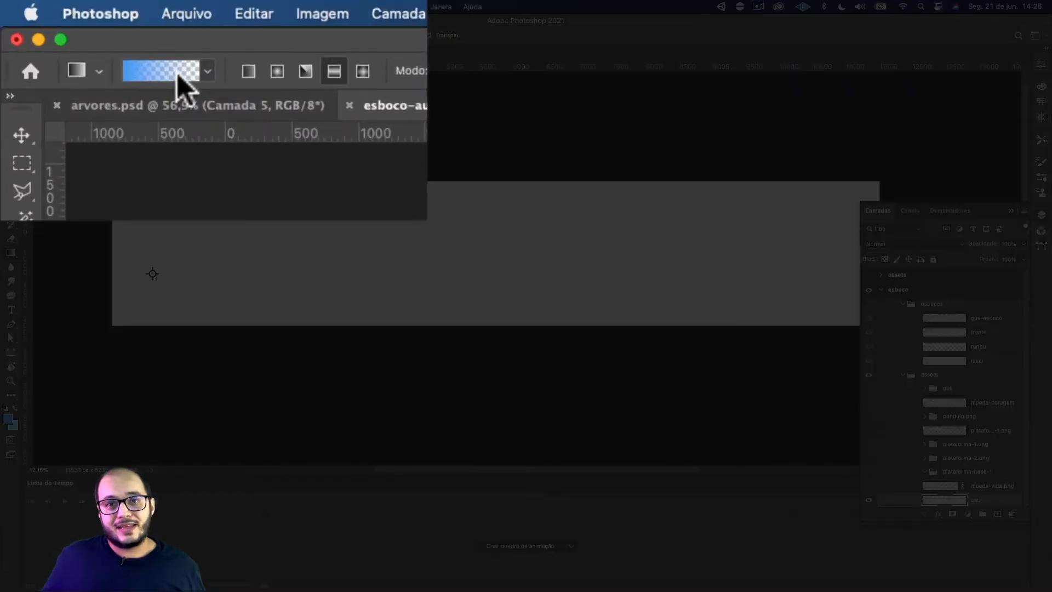
click(207, 72)
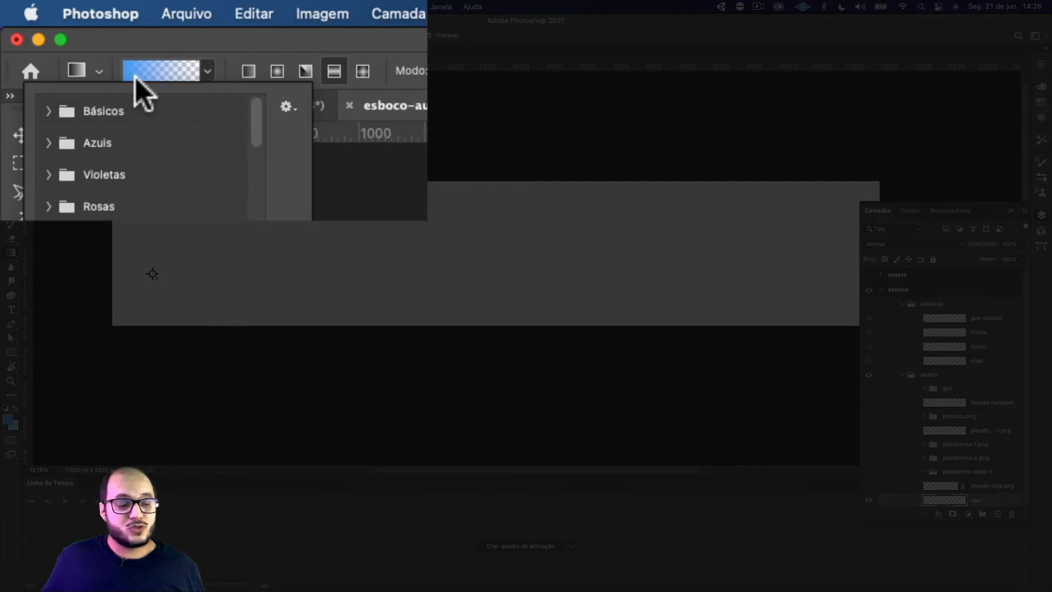
click(48, 112)
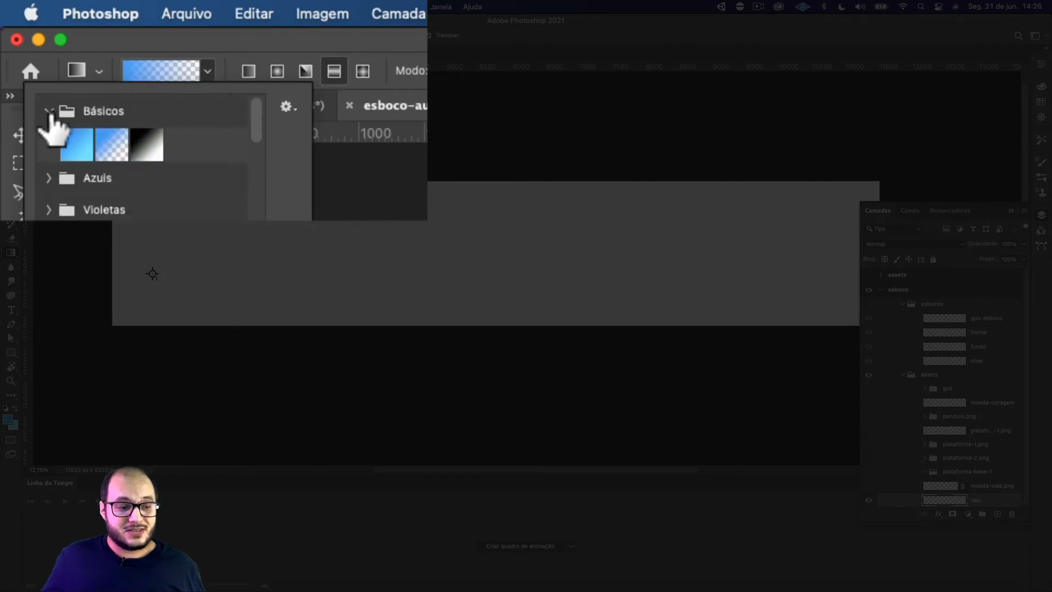
click(77, 145)
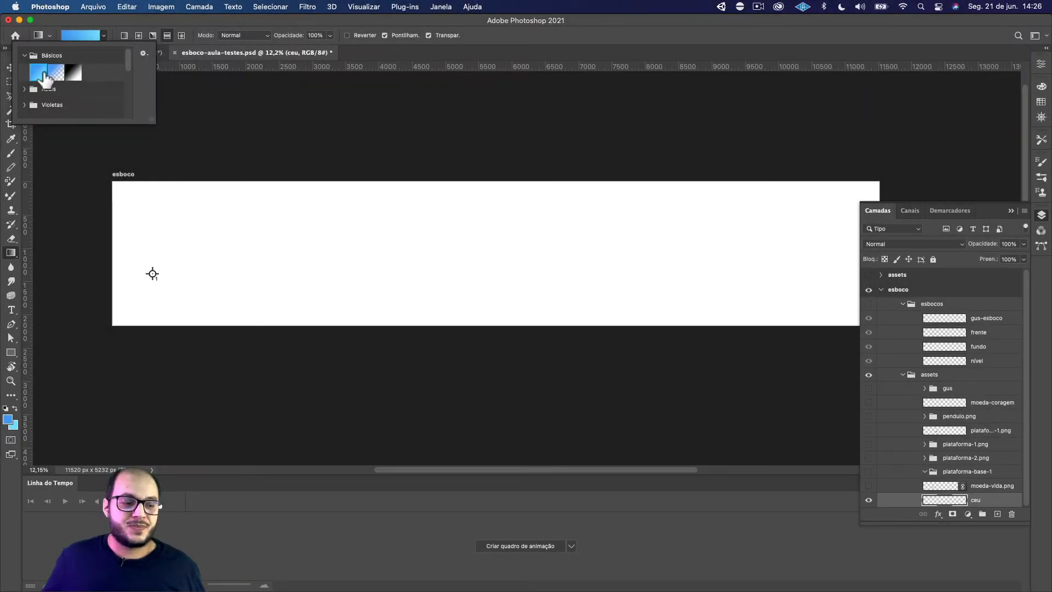
click(57, 79)
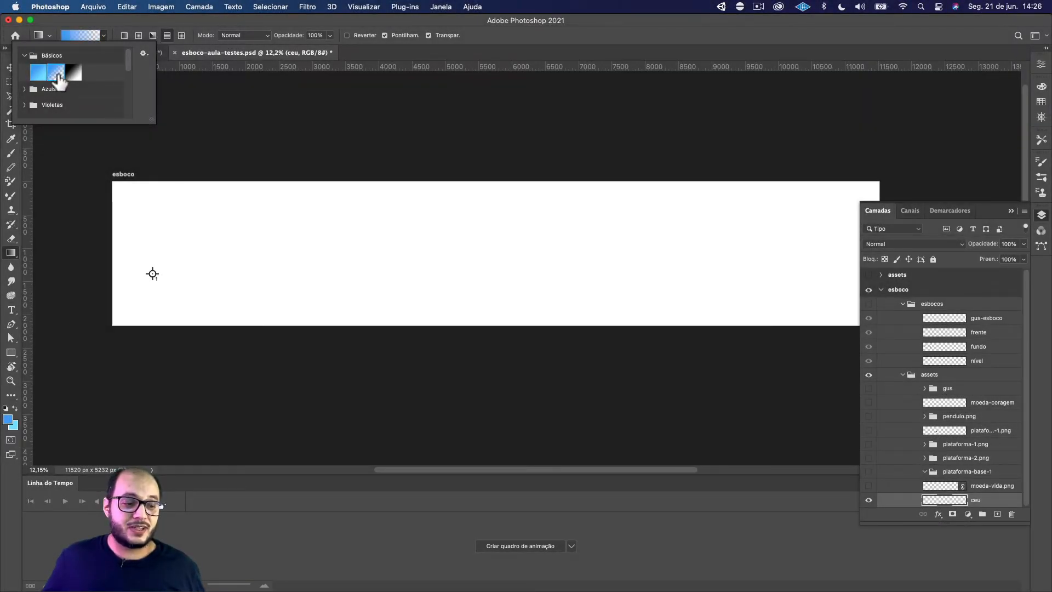
scroll(60, 72, down, 1)
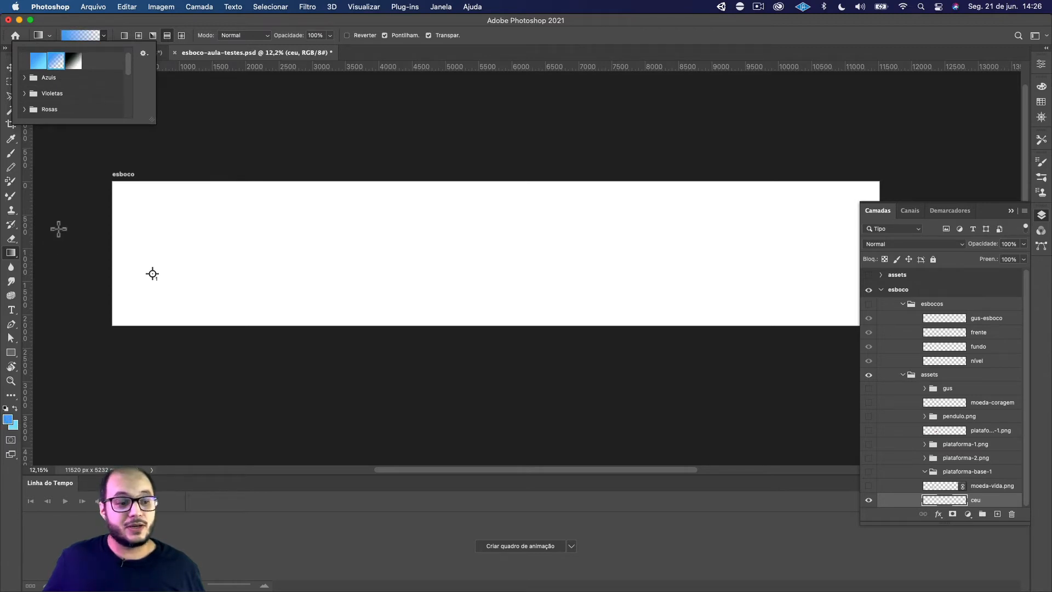
scroll(58, 229, down, 1)
scroll(58, 229, left, 1)
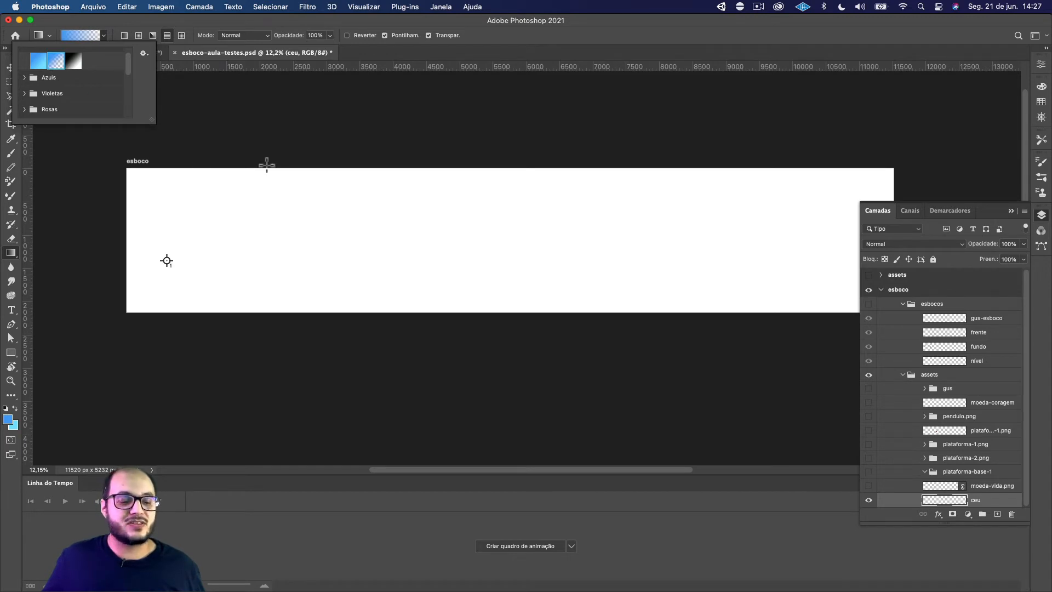
scroll(267, 164, down, 1)
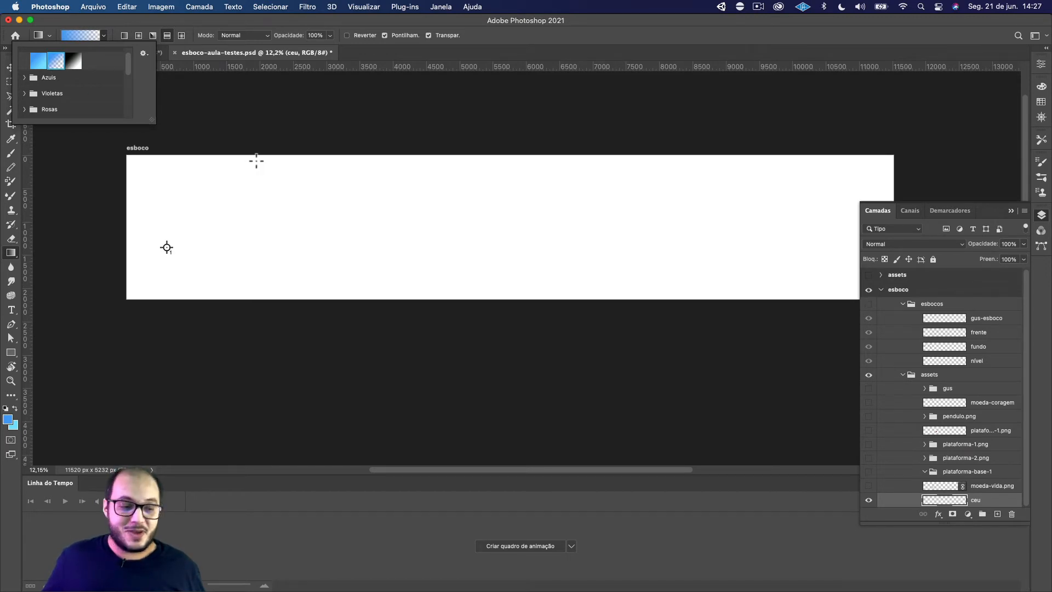
click(37, 67)
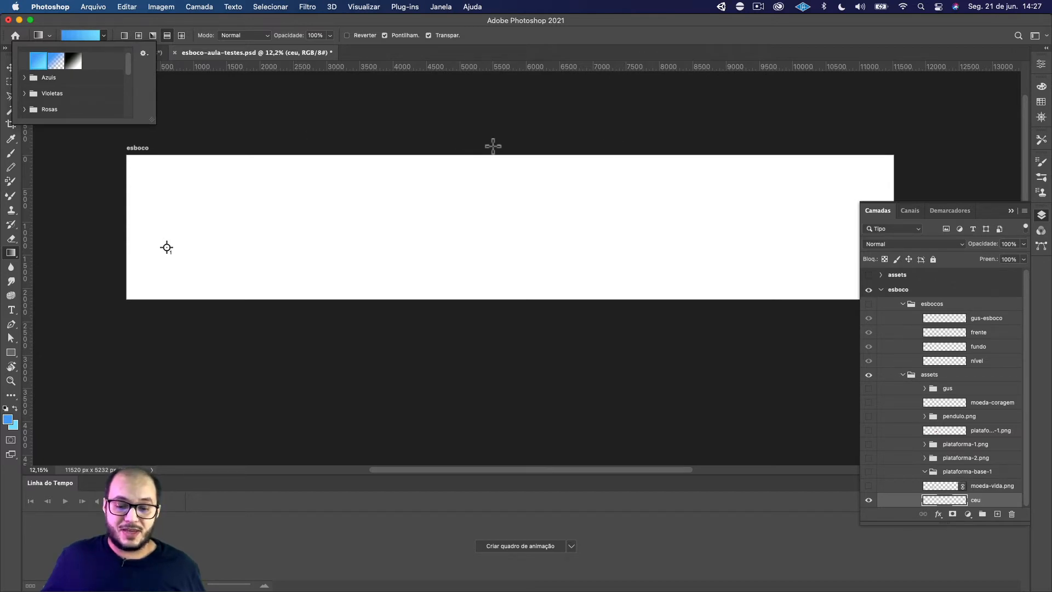
Try a diagonal reflected gradient across the ceu layer
click(439, 136)
drag(439, 135, 642, 348)
drag(643, 349, 636, 349)
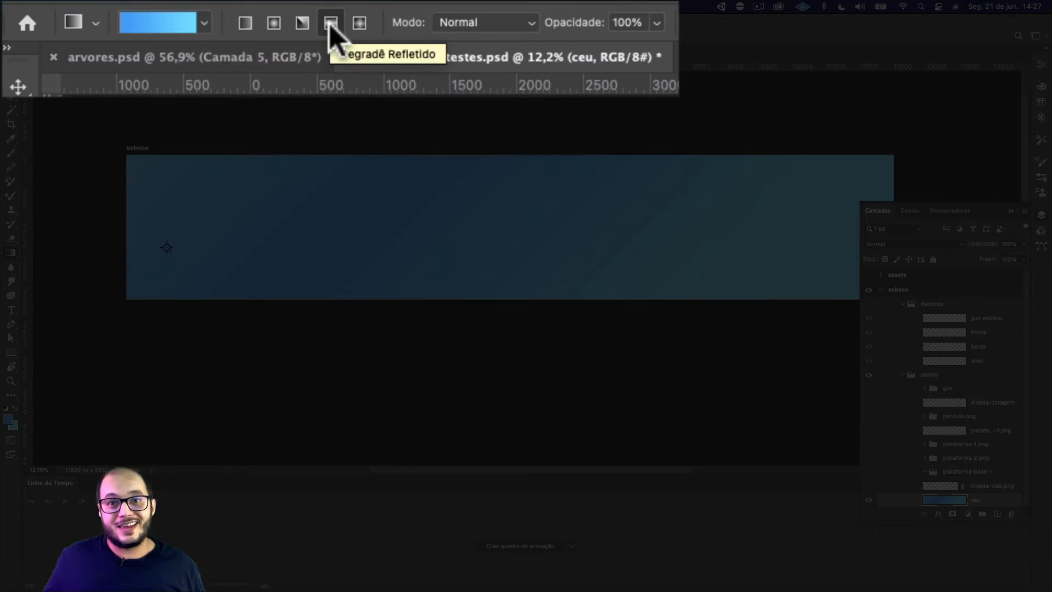
Undo the reflected gradient and redraw it on ceu as a diagonal linear gradient running from the darker to the lighter blue
click(244, 25)
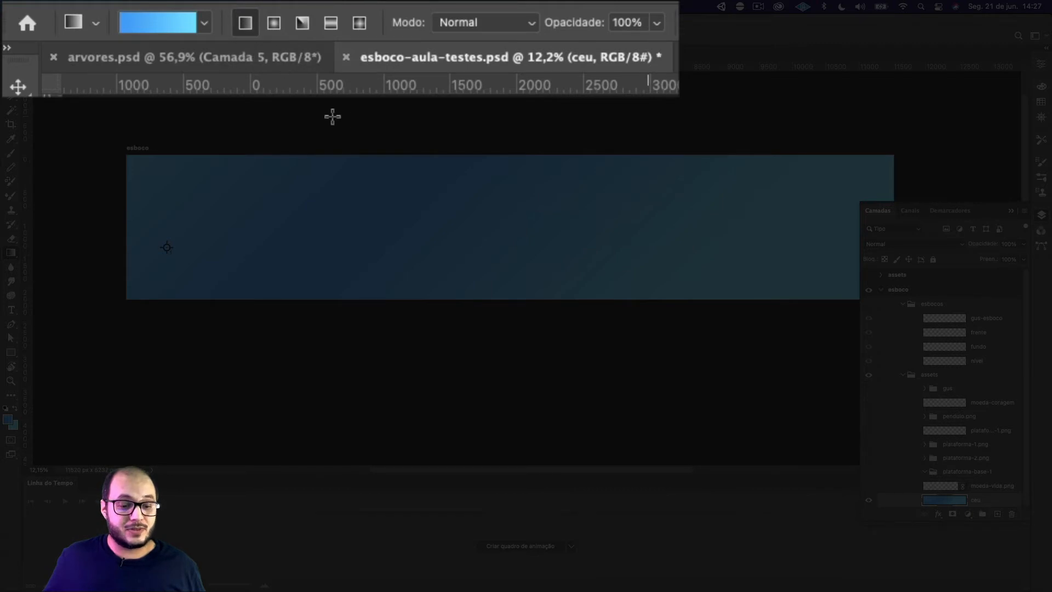
key(super+z)
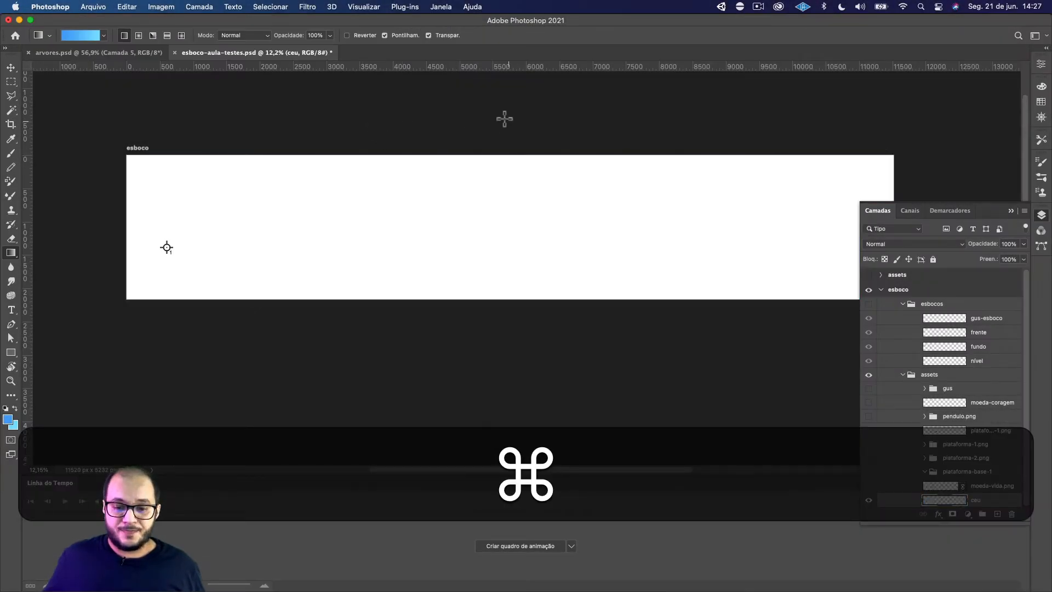
drag(503, 117, 798, 378)
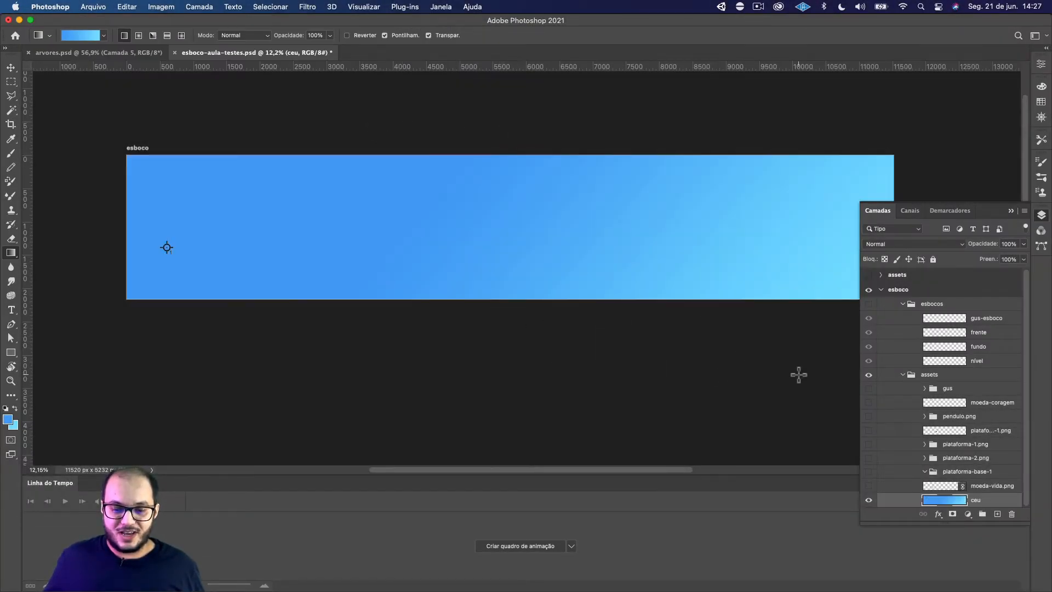
scroll(798, 373, up, 1)
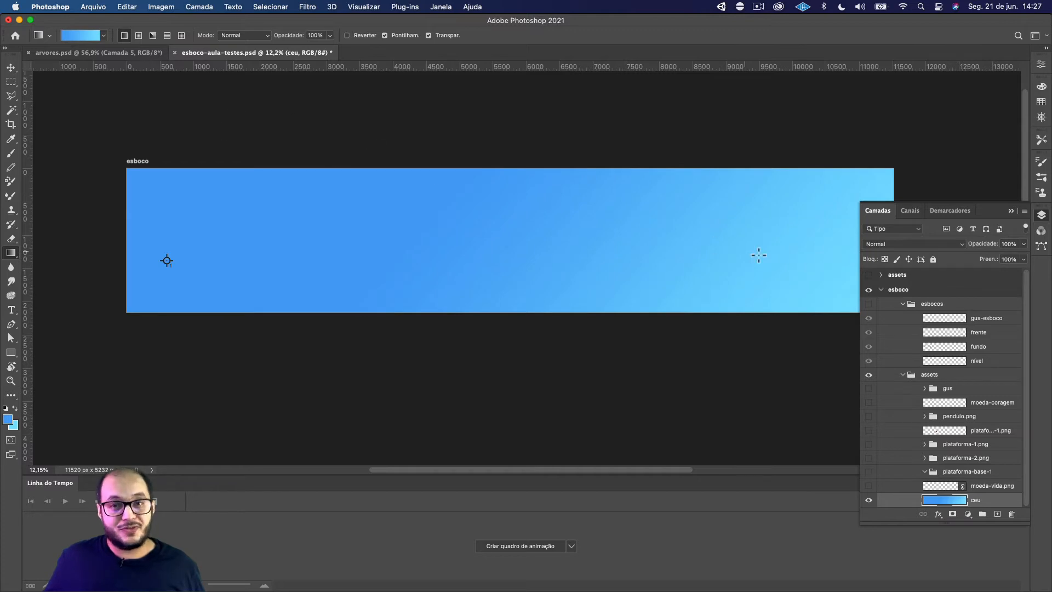
scroll(760, 256, right, 1)
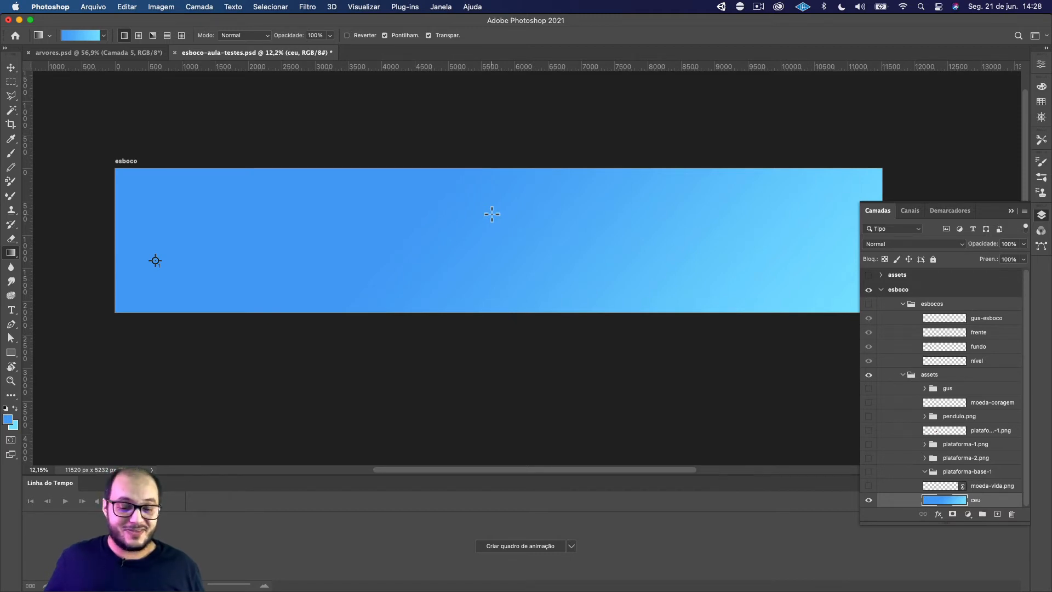
Make a rectangular selection about 1200 px wide over the full artboard height, near the middle of the ceu gradient
click(11, 81)
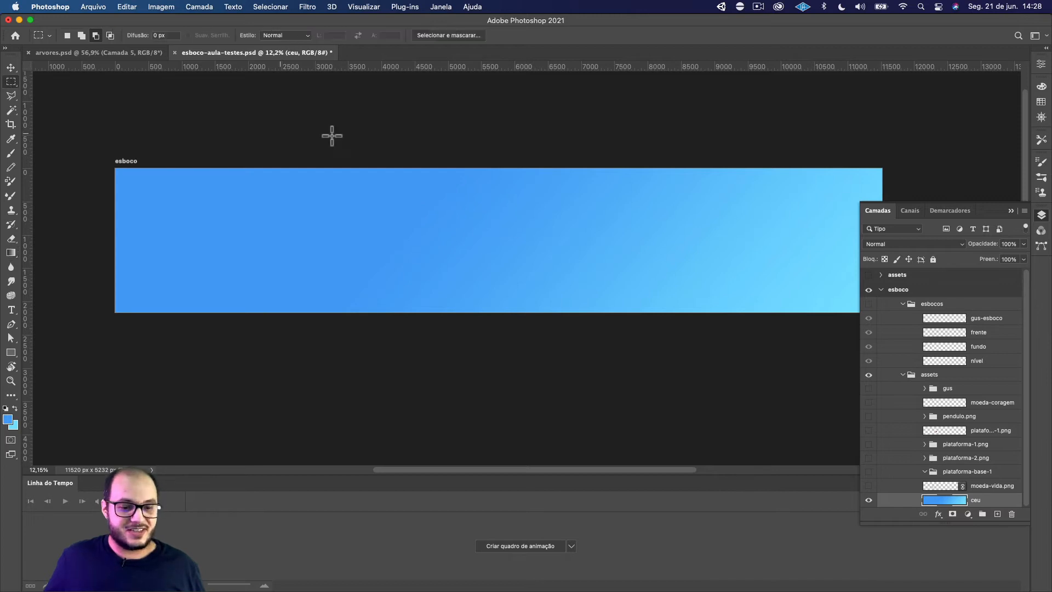
drag(455, 169, 534, 312)
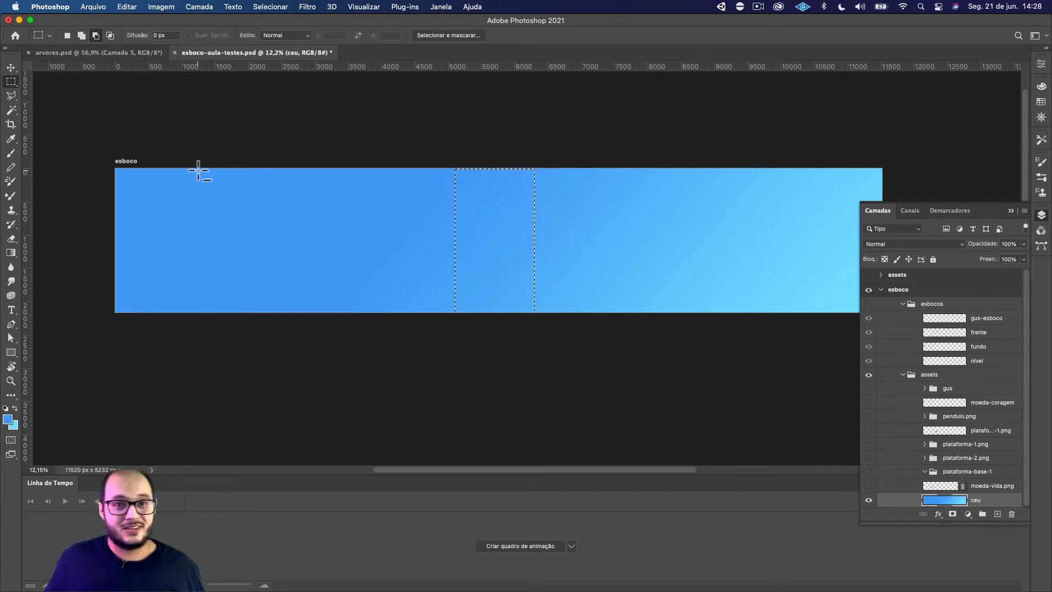
Clear the rectangular selection and undo the diagonal gradient on the ceu layer
key(super+d)
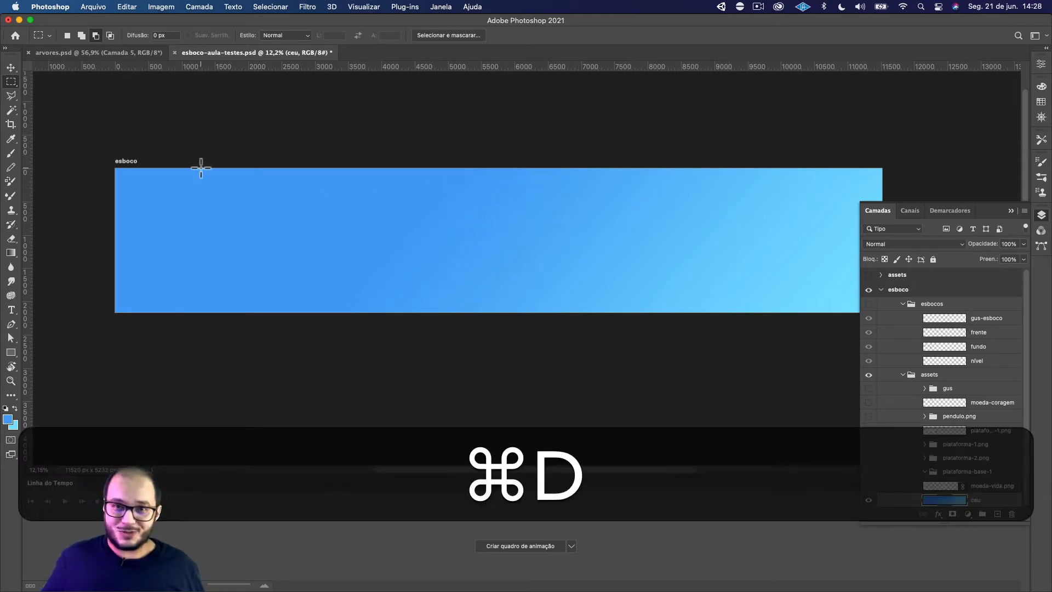
key(super+z)
key(super+z)
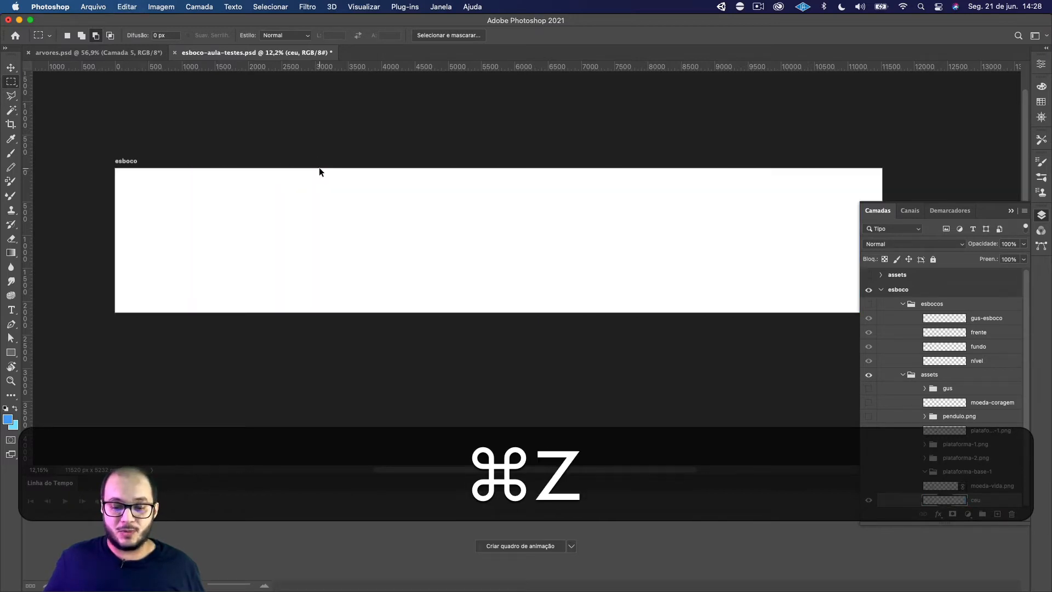
drag(514, 169, 516, 357)
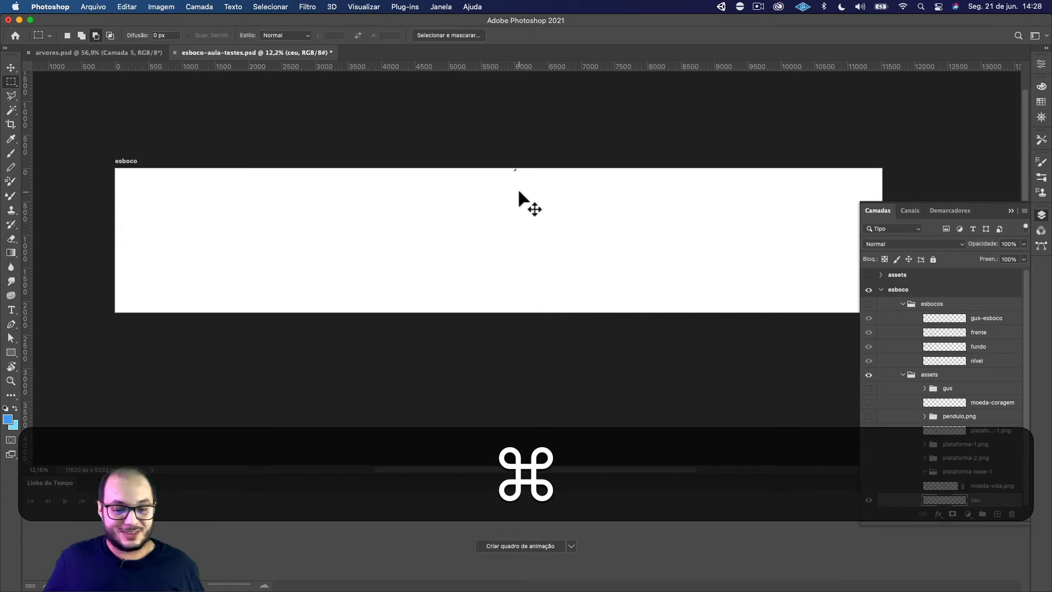
key(super+d)
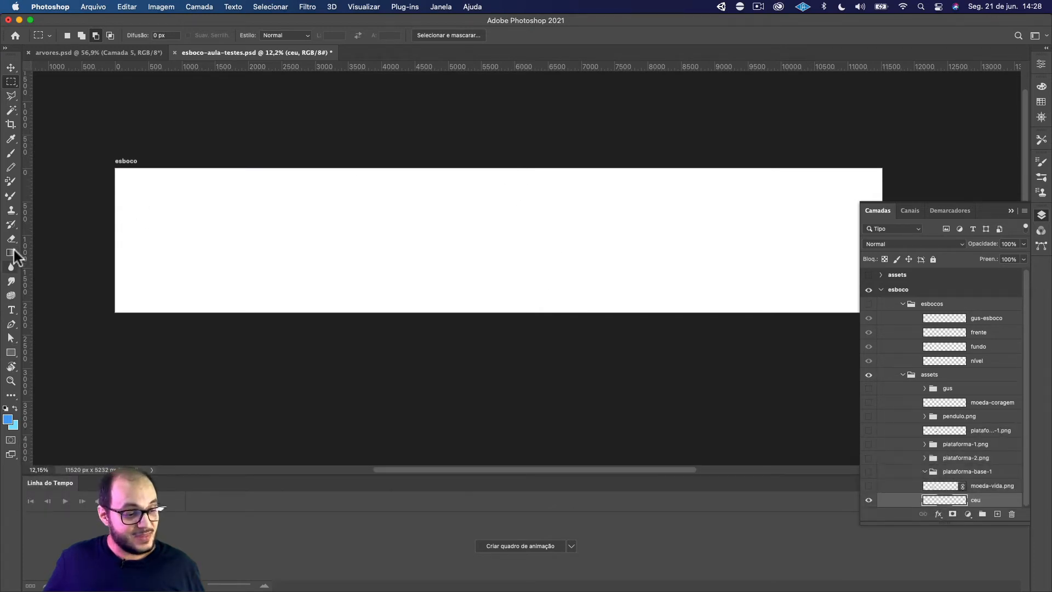
Draw a straight vertical linear gradient over ceu, running from the darker blue at the artboard's top to the lighter blue at its bottom
click(11, 252)
right_click(11, 253)
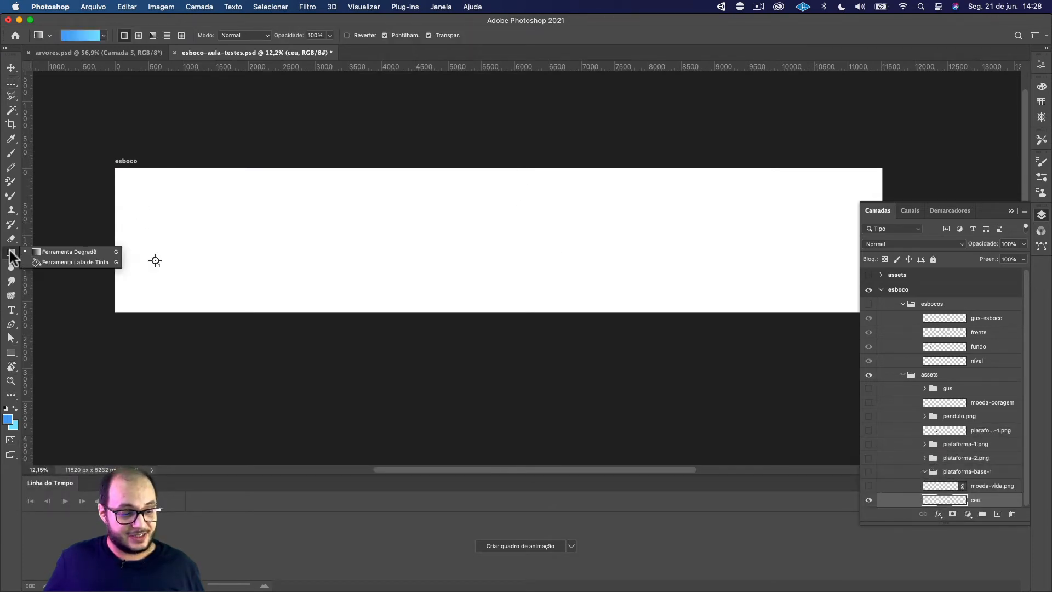
click(39, 251)
scroll(523, 153, down, 1)
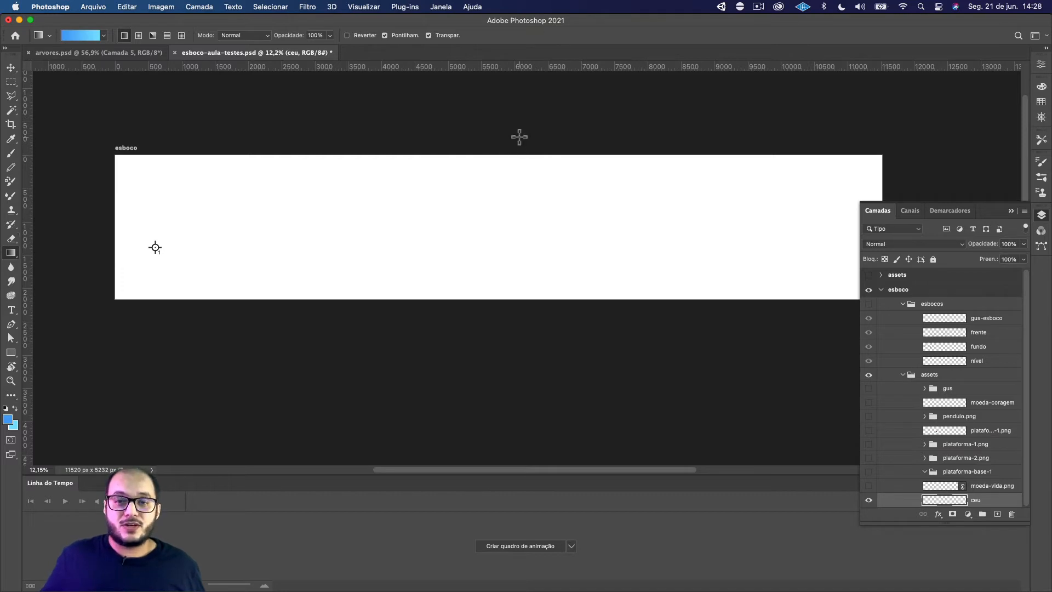
drag(518, 135, 524, 324)
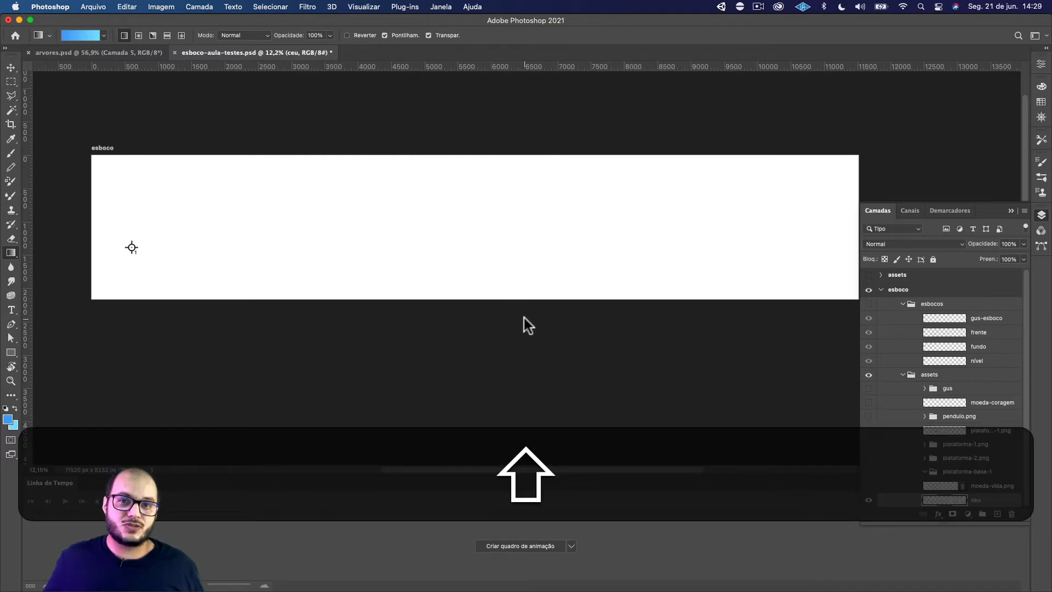
scroll(525, 320, down, 2)
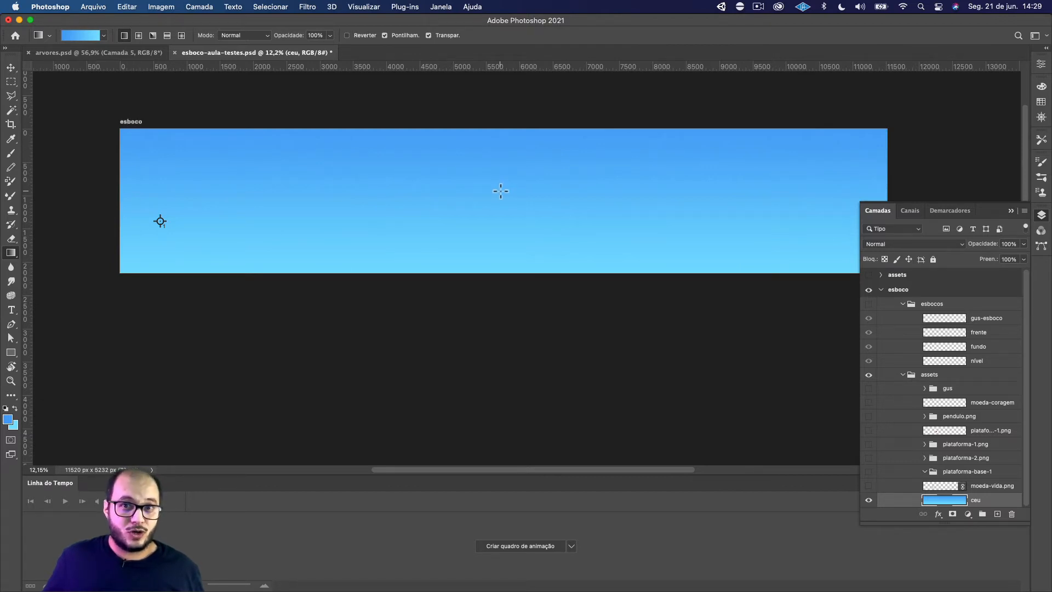
Set the background color to orange, try a slanted and a straight vertical blue-to-orange gradient on ceu, and undo each one
click(13, 428)
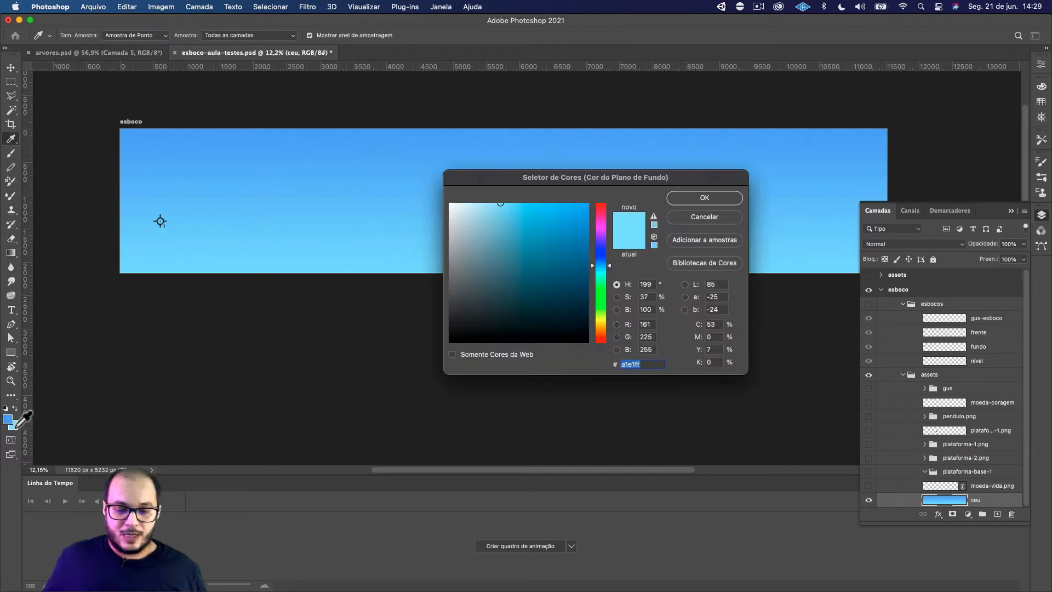
click(604, 326)
drag(529, 206, 501, 336)
click(704, 198)
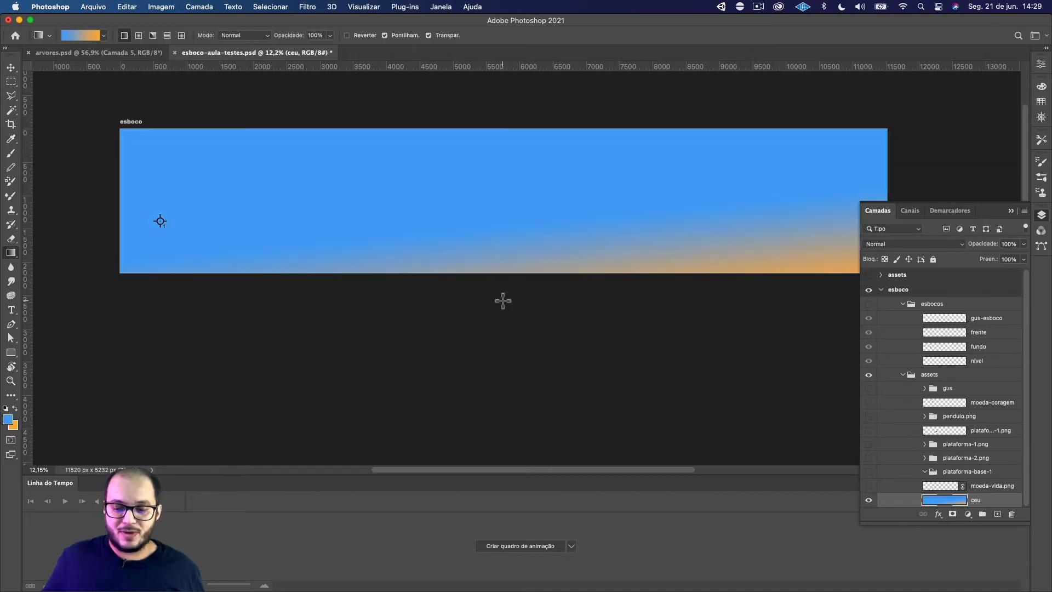
key(super+z)
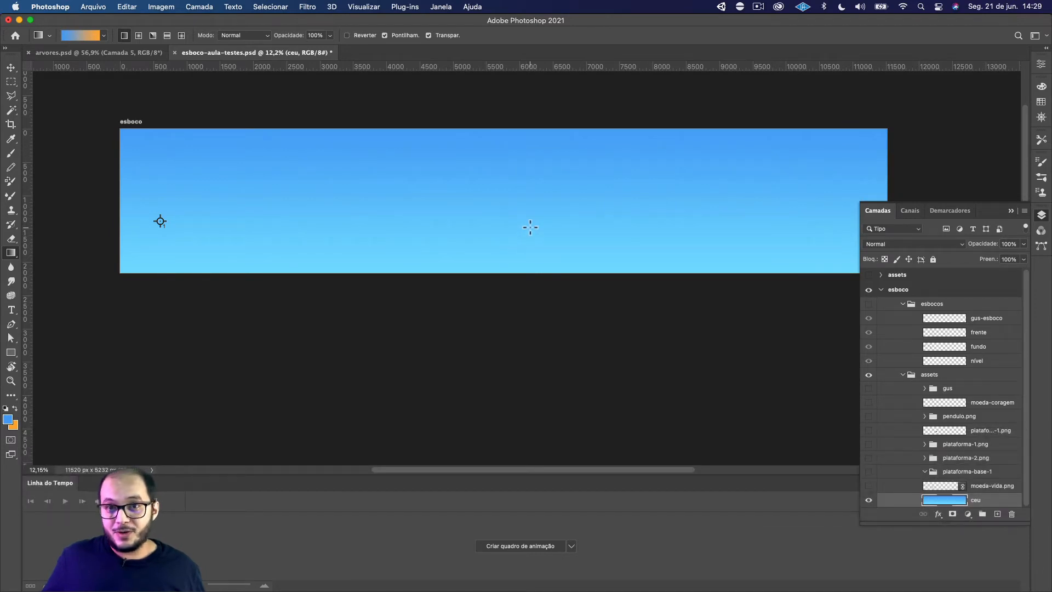
key(shift)
drag(528, 269, 529, 320)
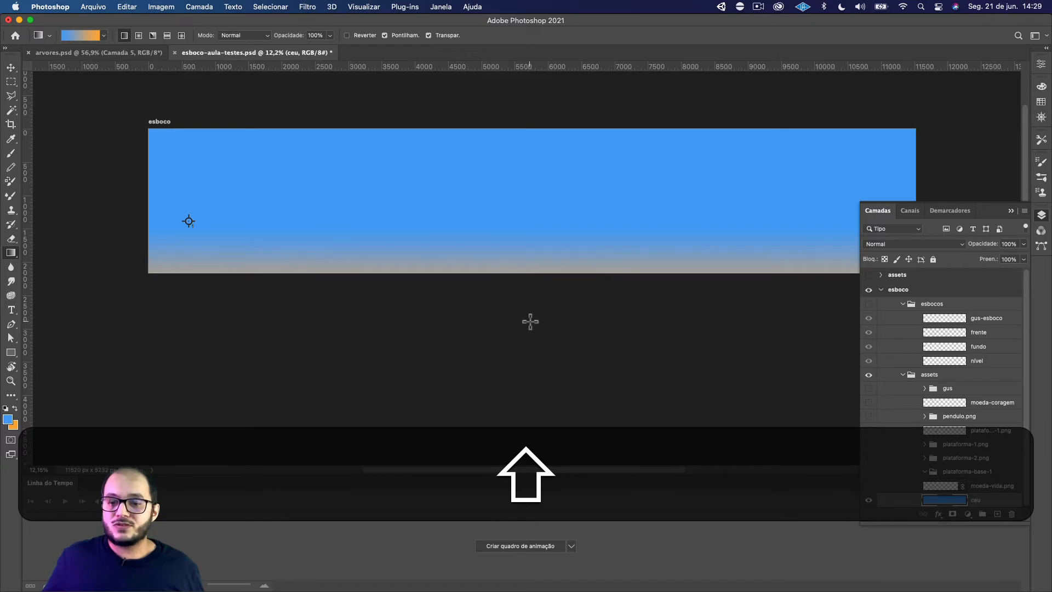
key(super+z)
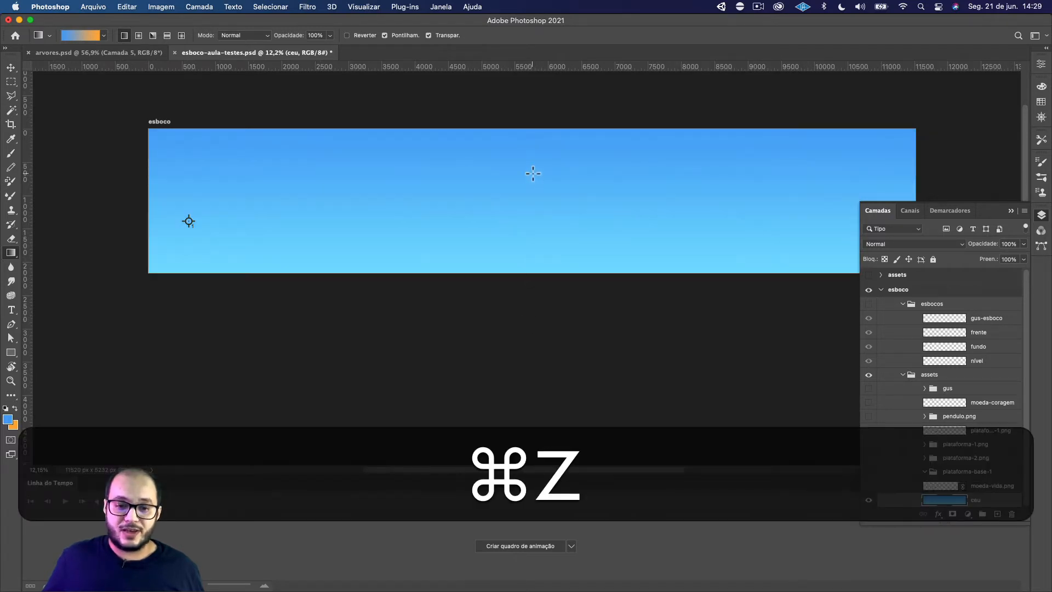
Set the gradient opacity to 25% and layer several vertical blue-to-orange gradients over the ceu sky
scroll(541, 167, down, 1)
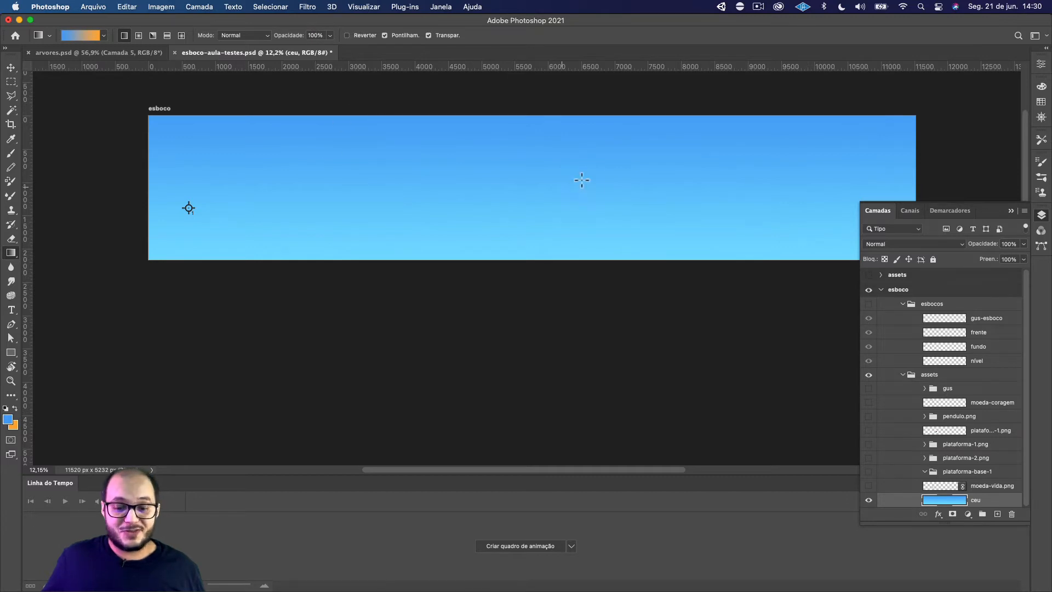
drag(515, 174, 483, 259)
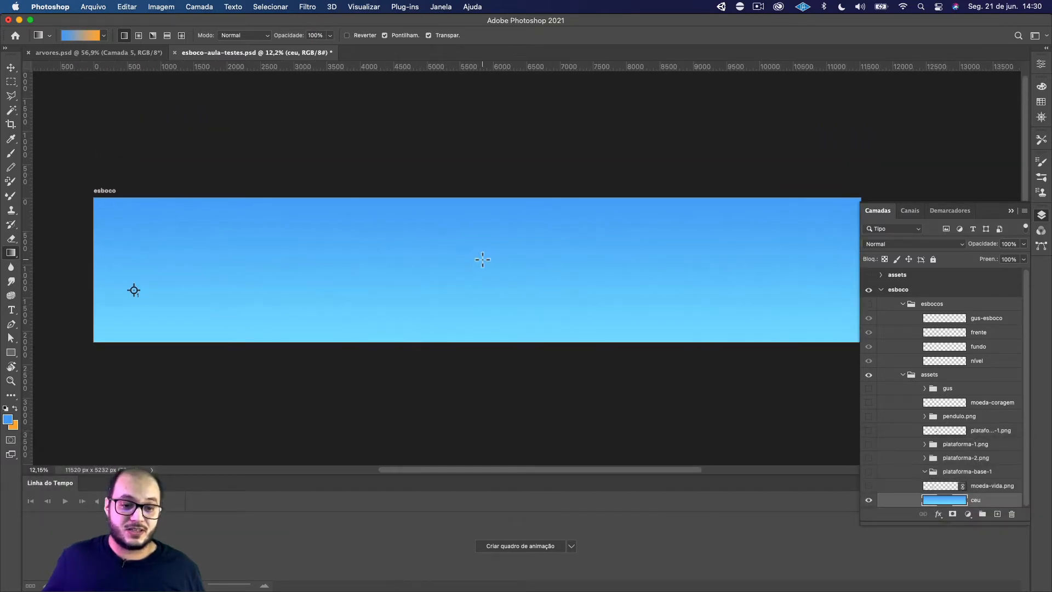
click(322, 35)
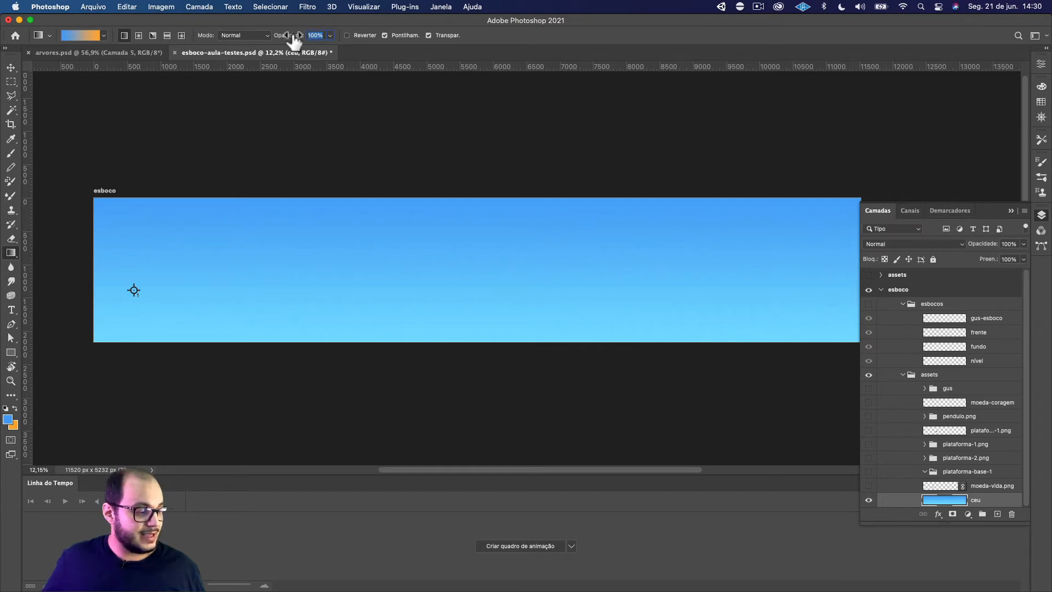
text(25)
key(Return)
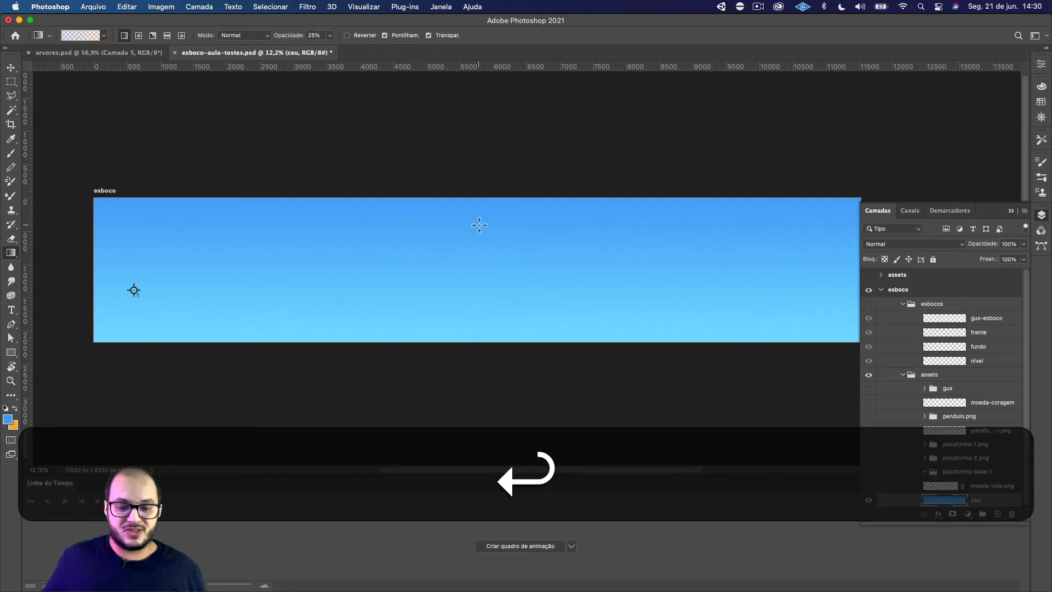
drag(479, 272, 508, 250)
scroll(481, 368, up, 1)
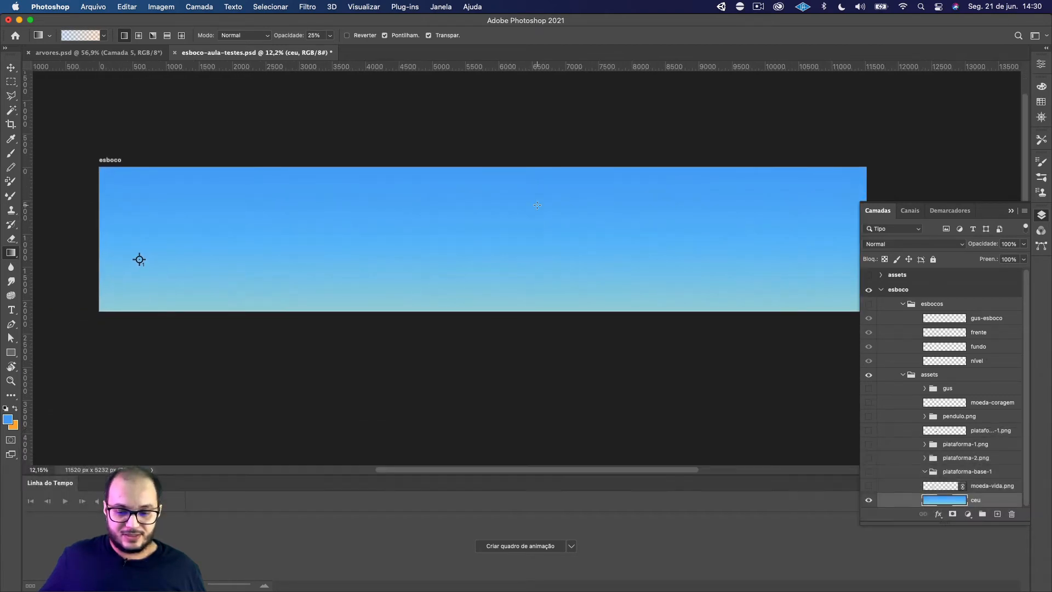
drag(537, 205, 539, 318)
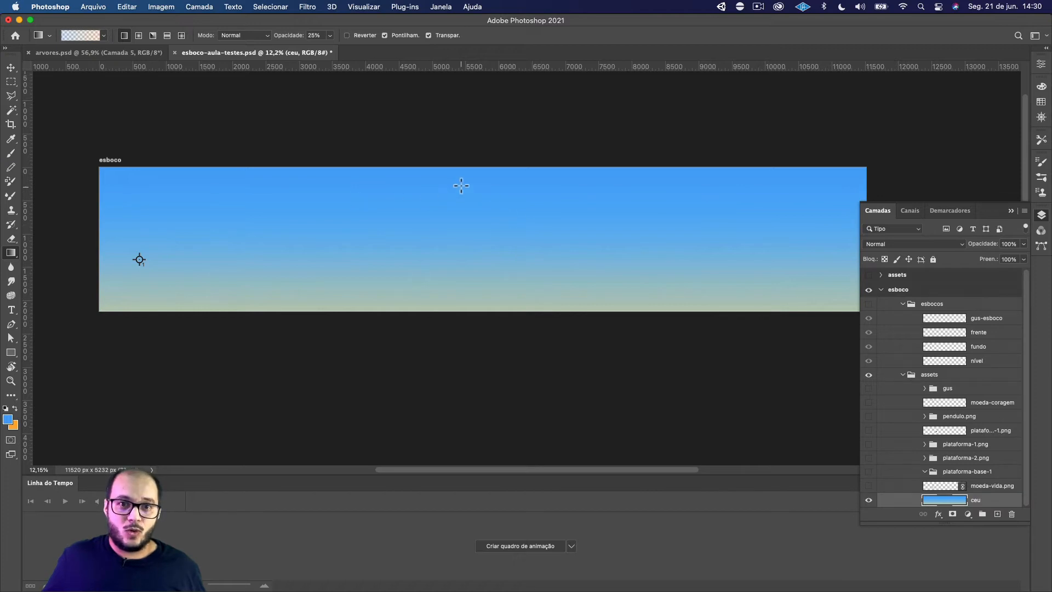
drag(461, 181, 462, 231)
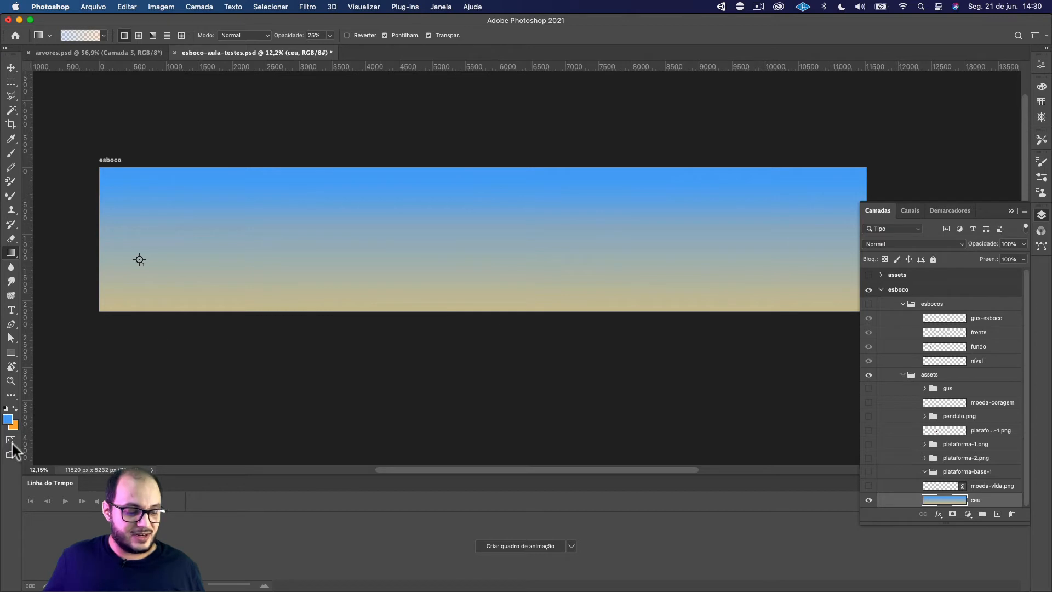
Change the background color to a darker, redder orange, c7560a
click(12, 426)
click(582, 234)
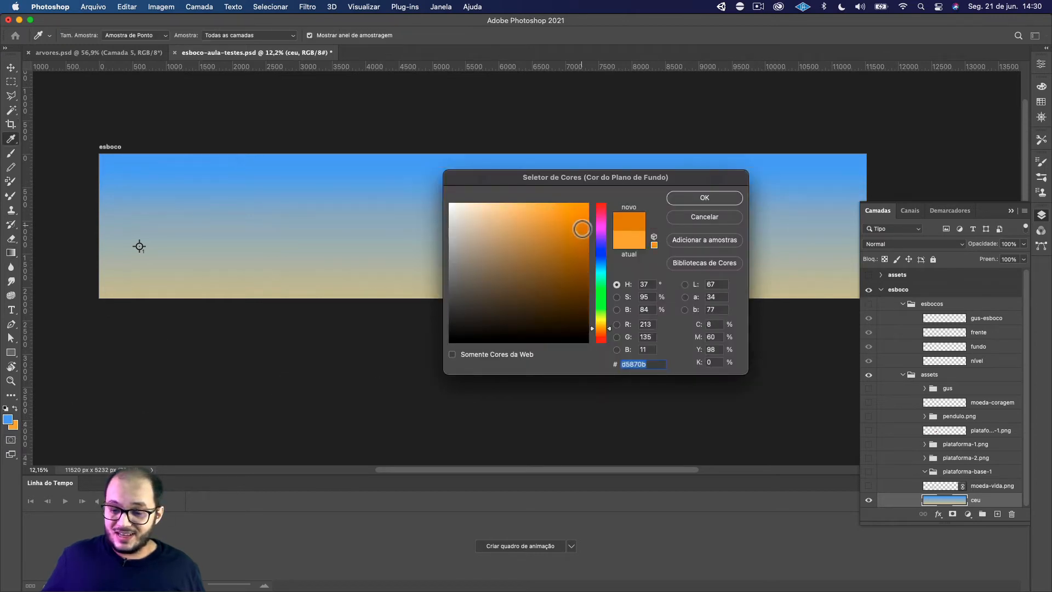
click(704, 198)
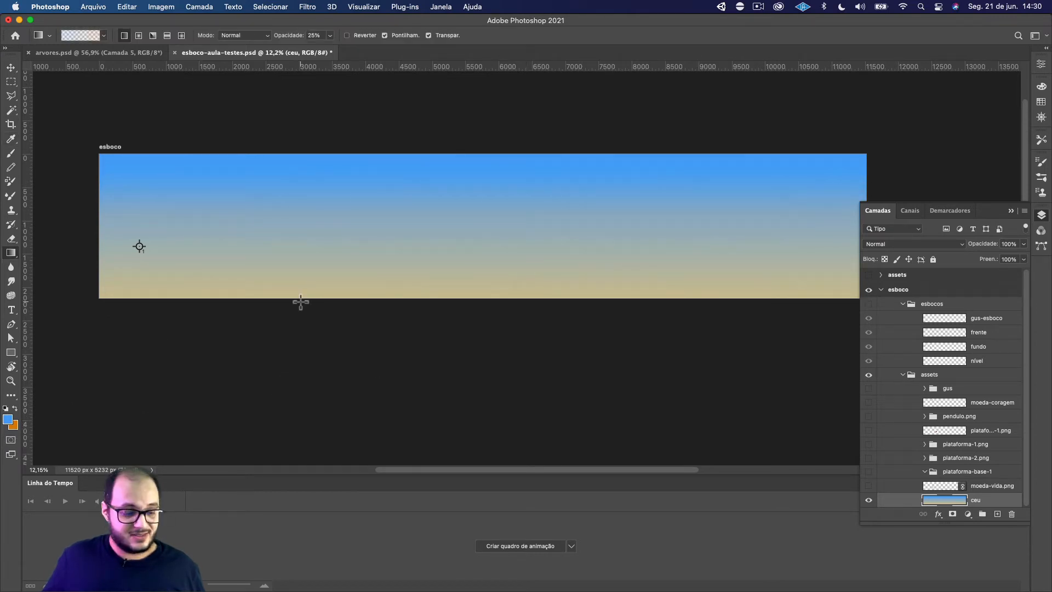
click(13, 426)
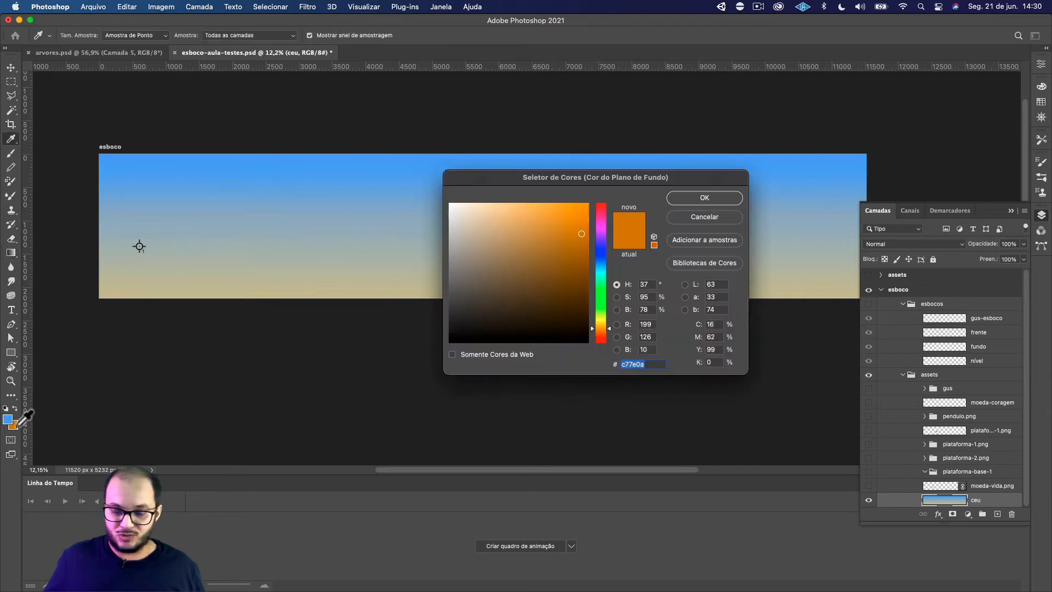
click(603, 333)
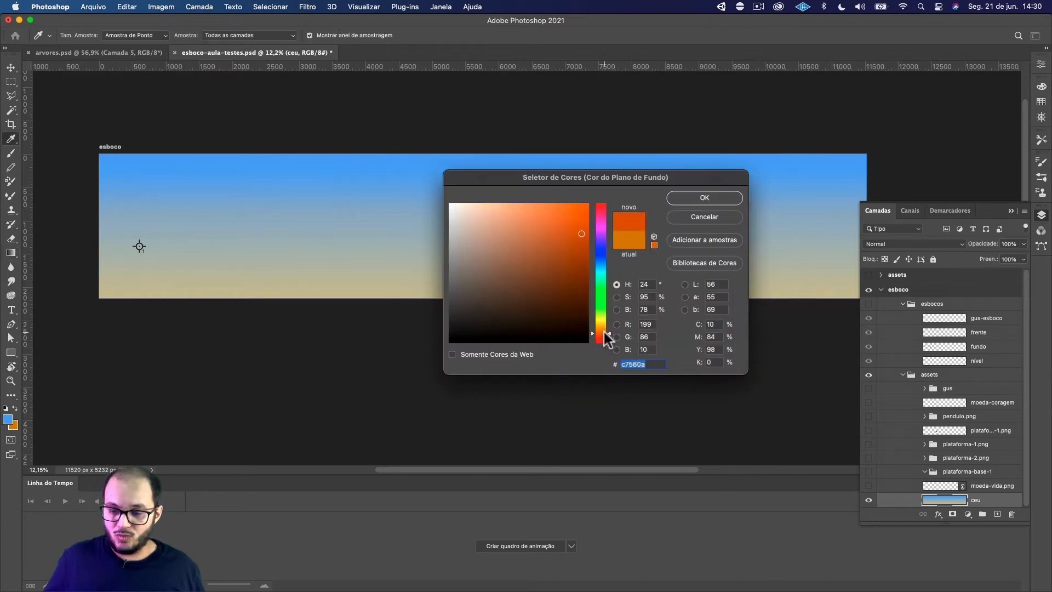
click(704, 197)
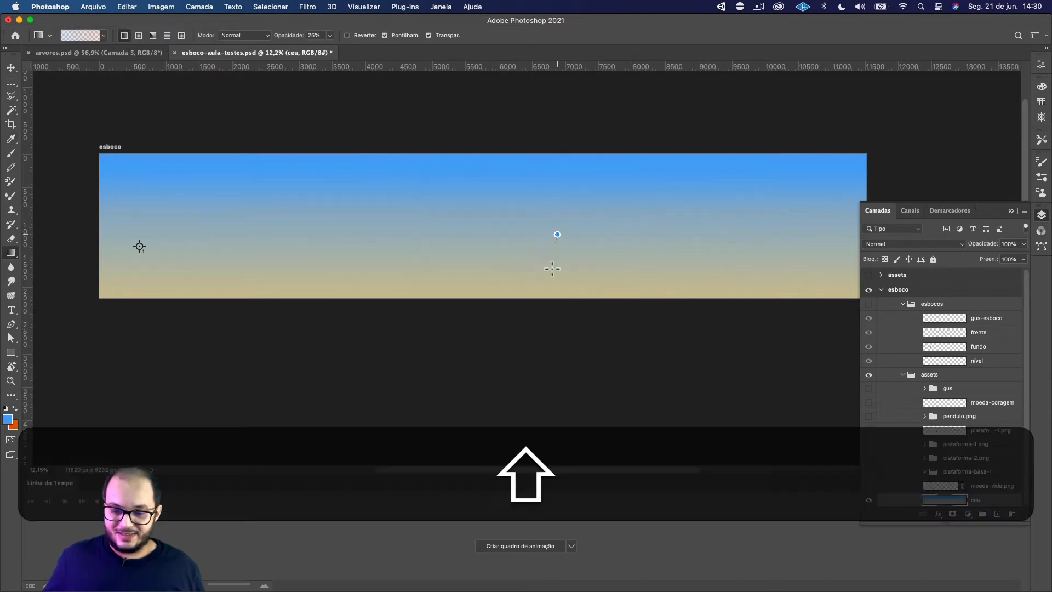
Layer several more vertical gradients from blue to reddish orange over ceu at 25% opacity, tinting the lower part of the sky
drag(557, 235, 556, 348)
drag(519, 201, 493, 364)
scroll(515, 302, left, 1)
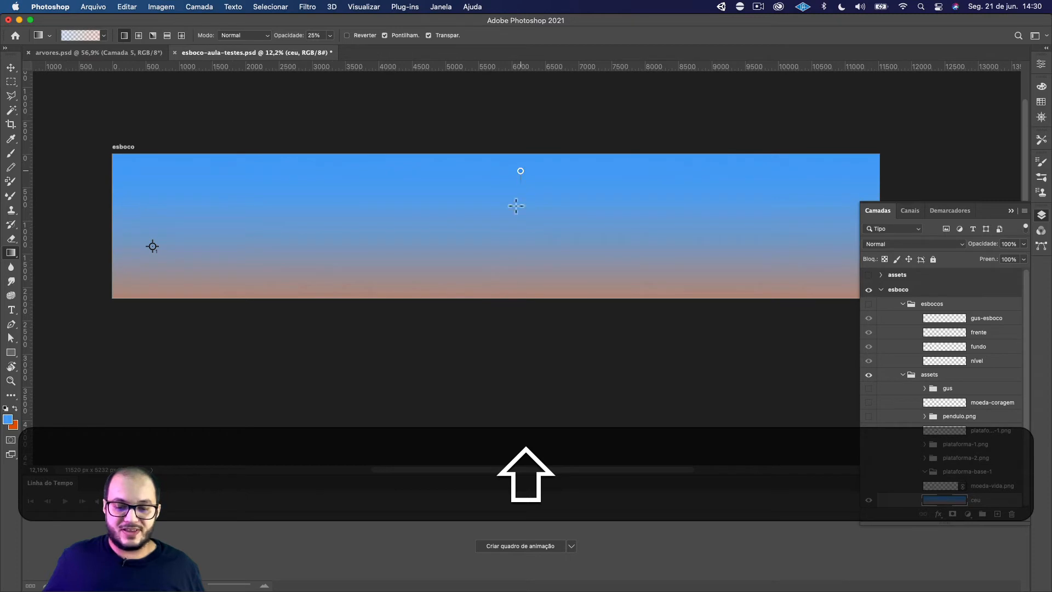
drag(518, 170, 512, 359)
scroll(527, 338, down, 1)
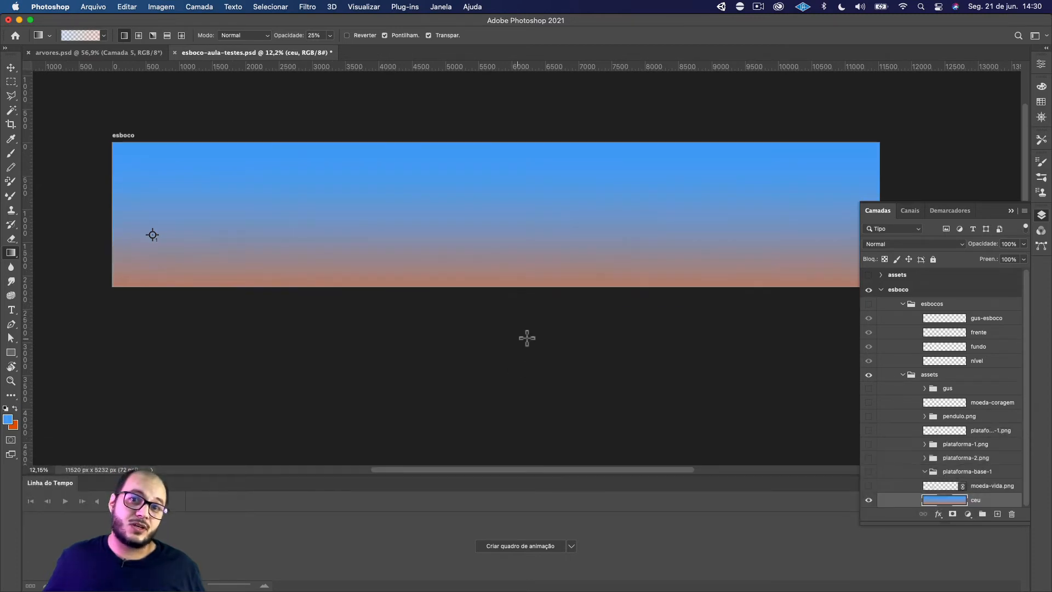
drag(542, 272, 541, 311)
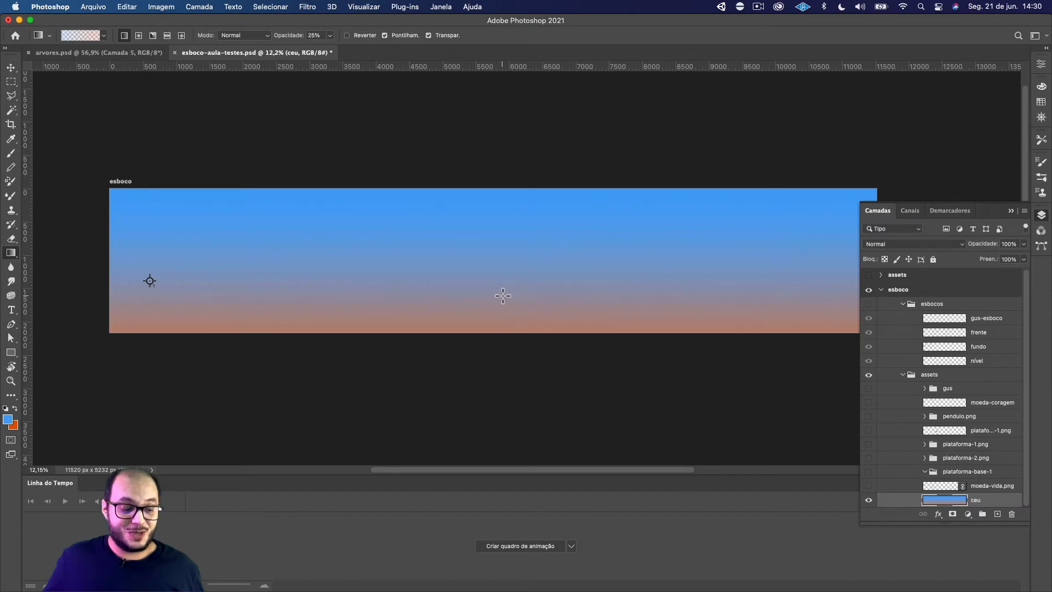
Undo all the orange overlay gradients on ceu, keeping only the vertical dark-to-light blue gradient
key(super+z)
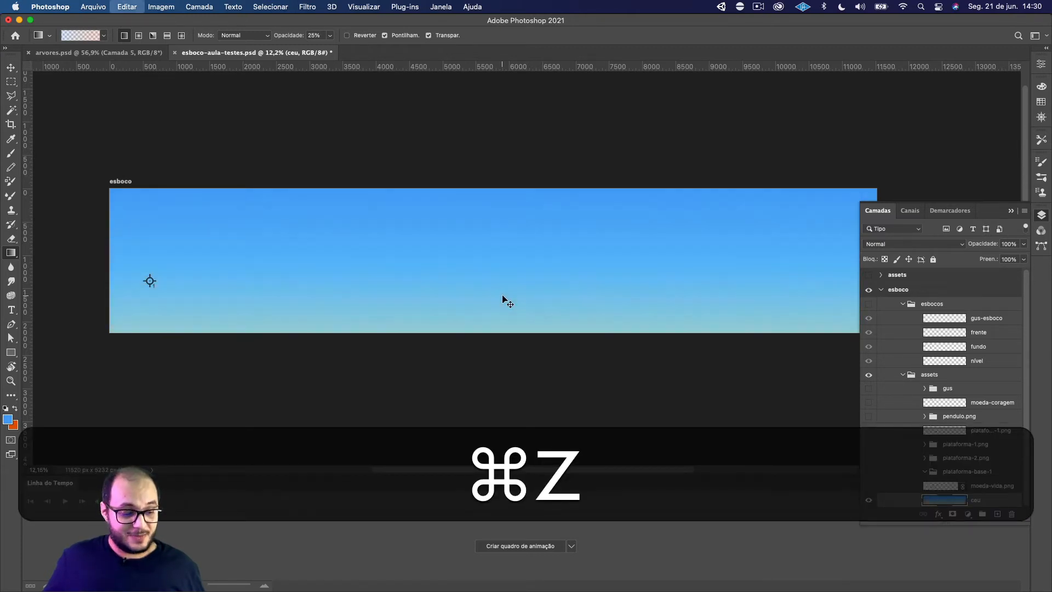
key(super+z)
key(super+z)
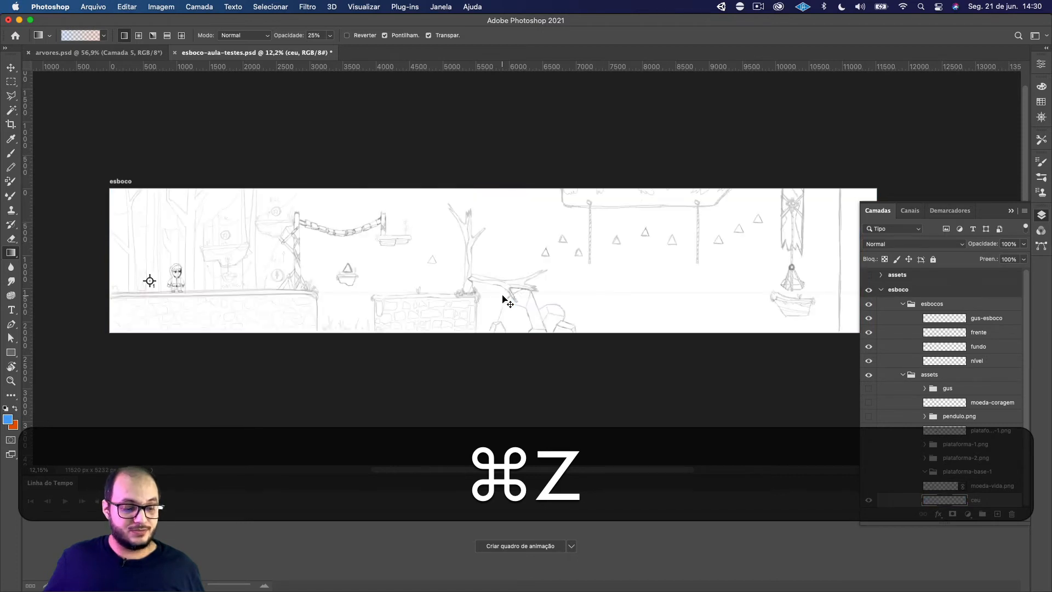
key(shift+super+z)
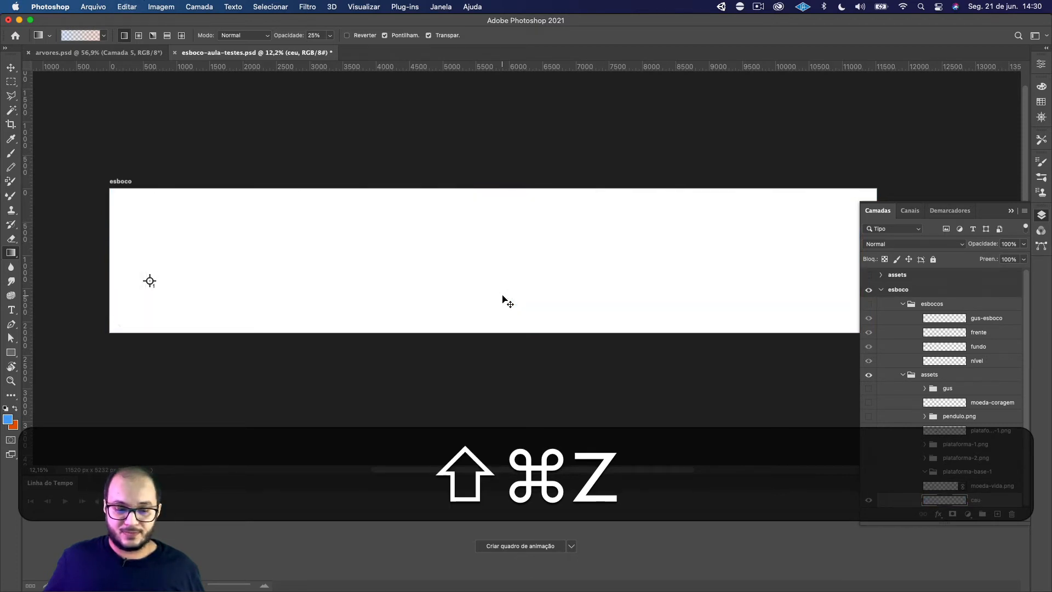
key(shift+super+z)
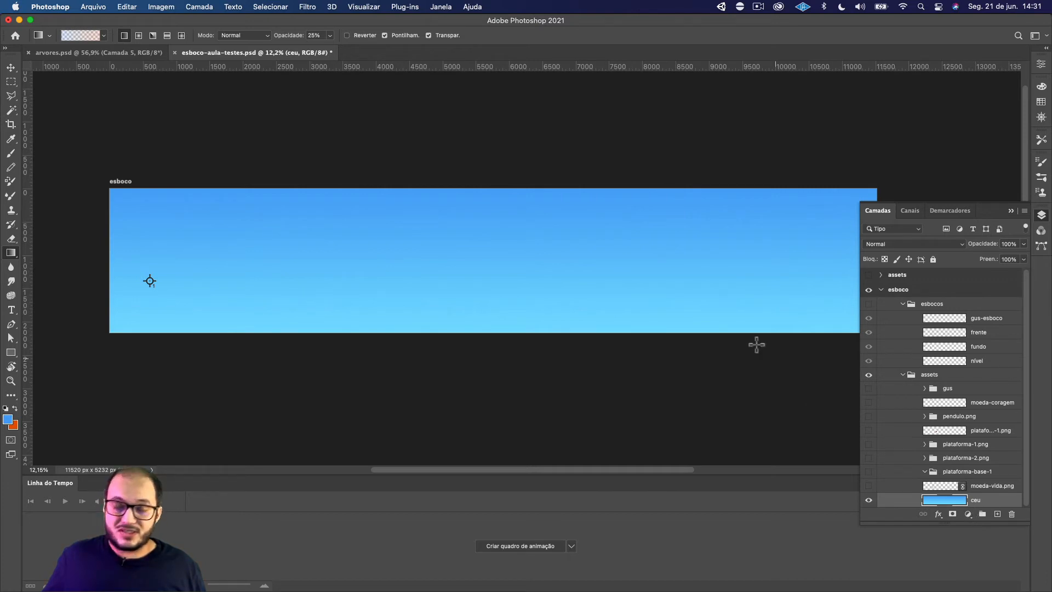
scroll(722, 327, down, 1)
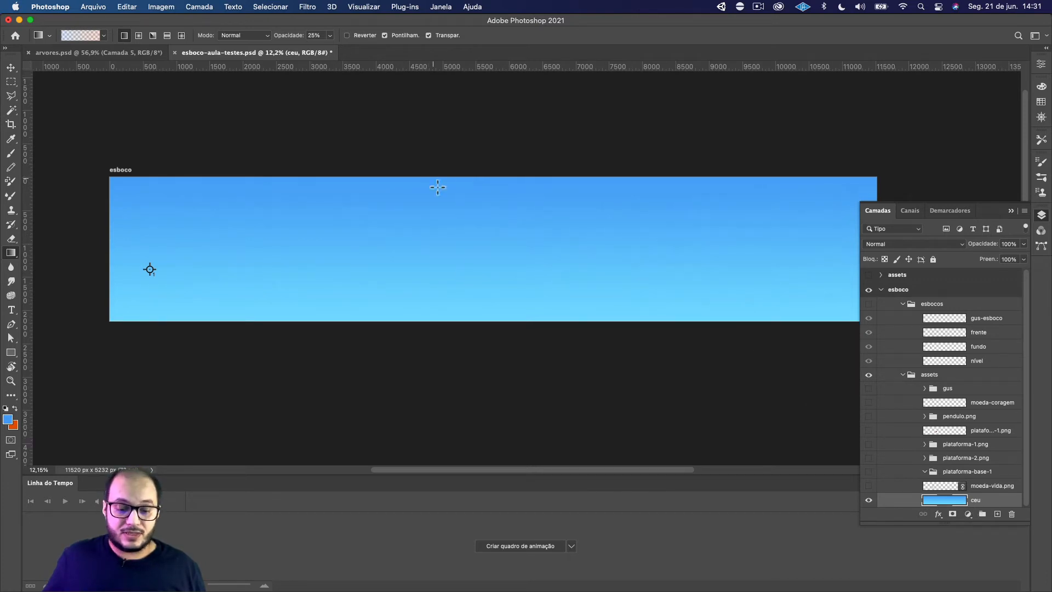
key(space)
drag(503, 242, 498, 296)
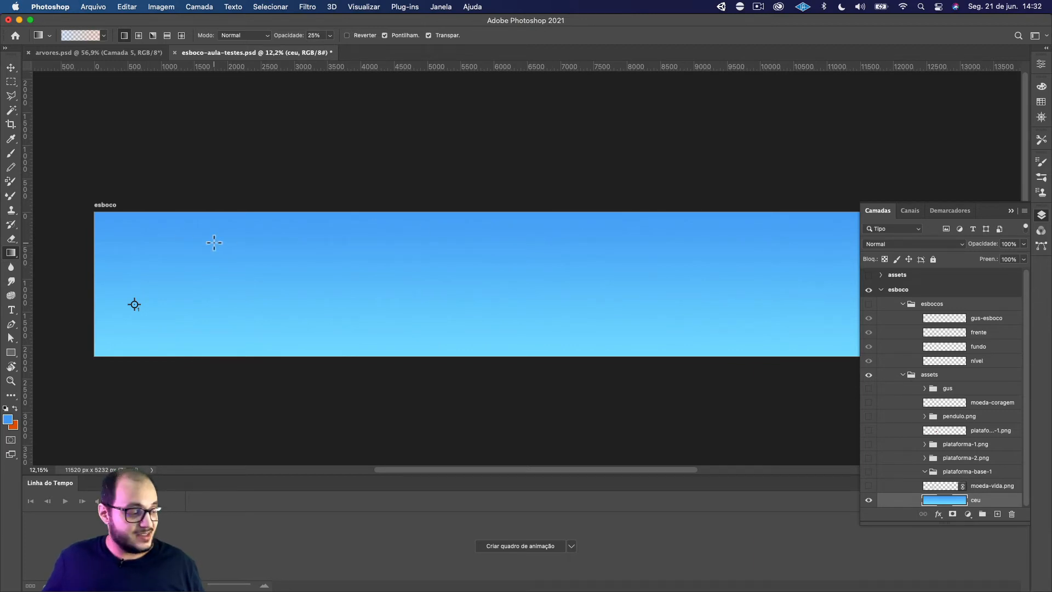
key(super+Tab)
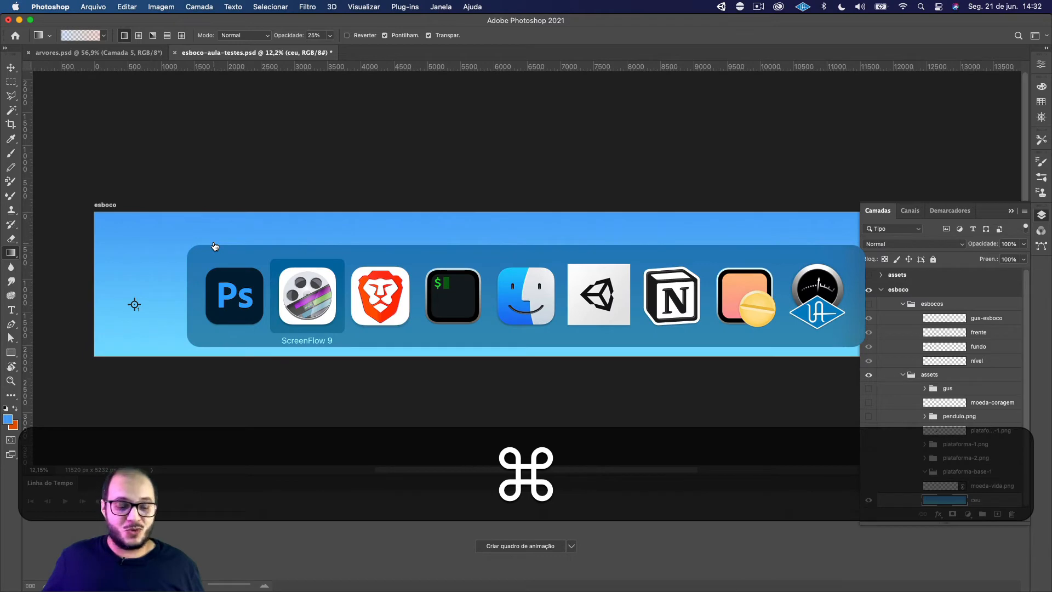
Switch to Brave and examine the "sky sun clouds" photos and "game clouds" images as references for sky colours and lighting
key(super+Tab)
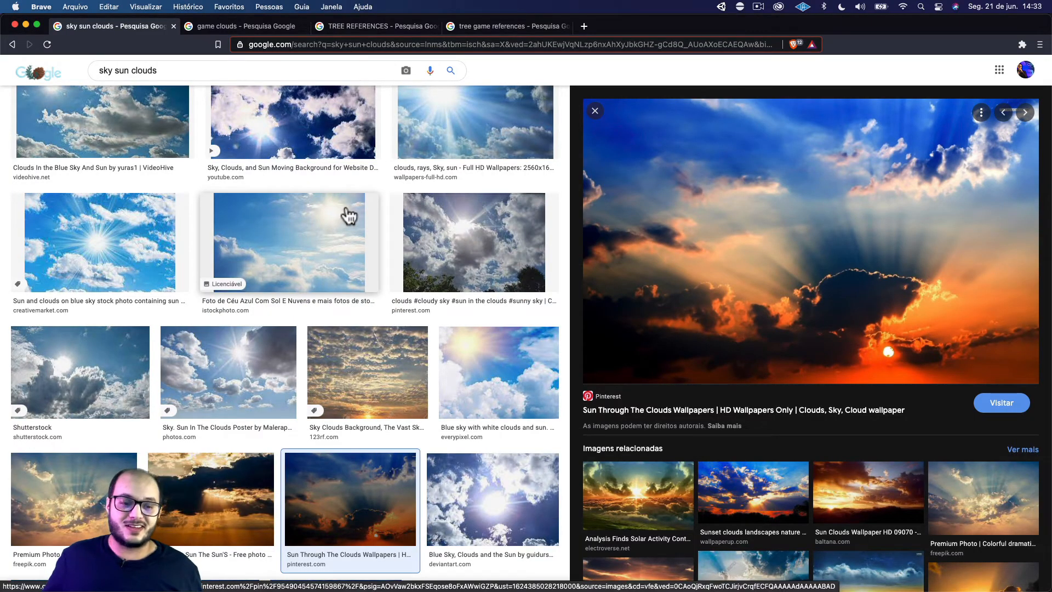
click(242, 29)
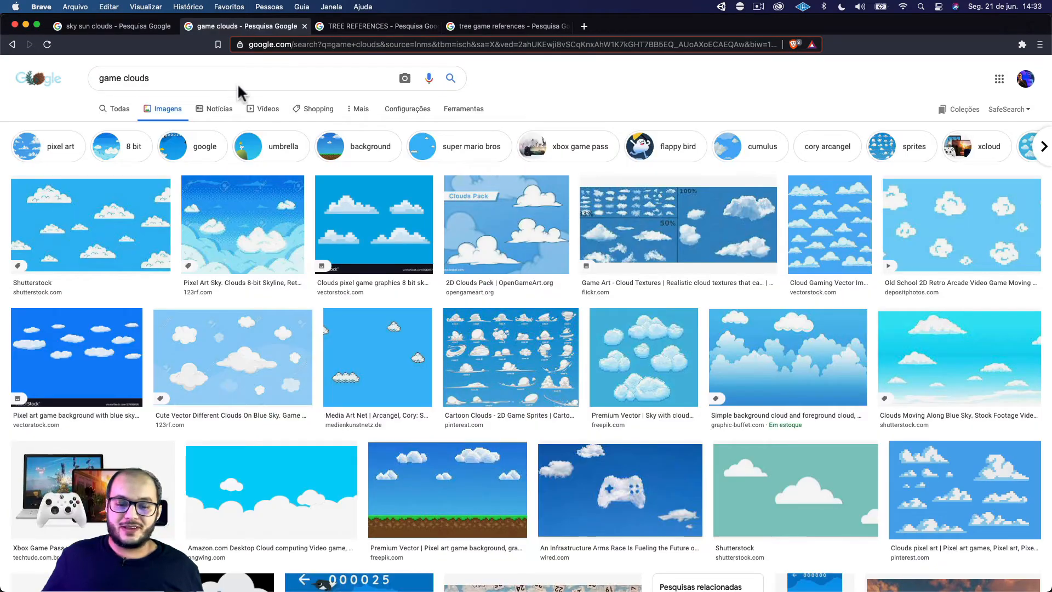
click(124, 28)
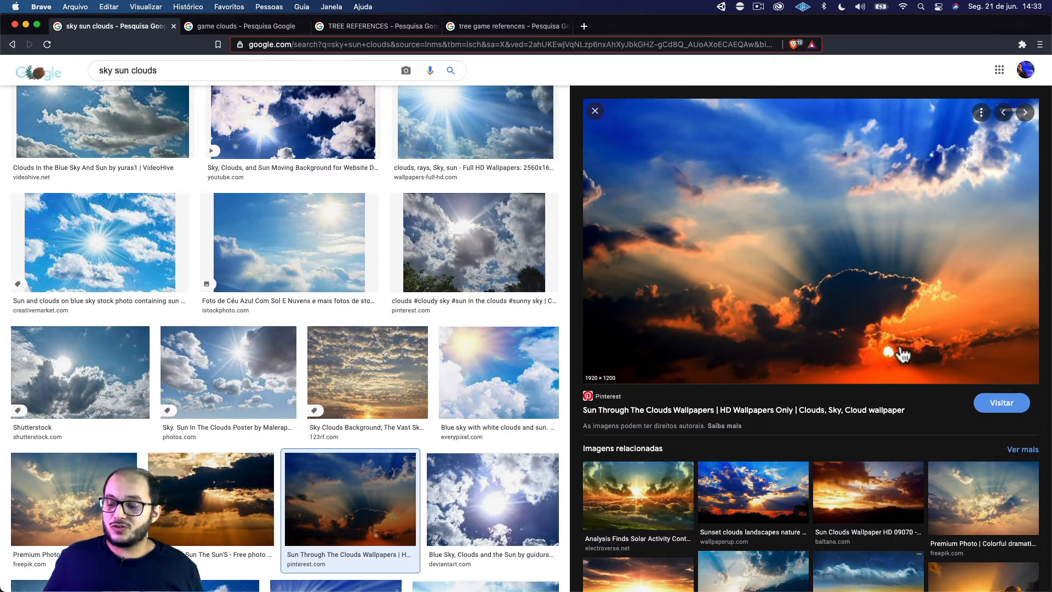
scroll(877, 337, up, 1)
scroll(822, 208, down, 1)
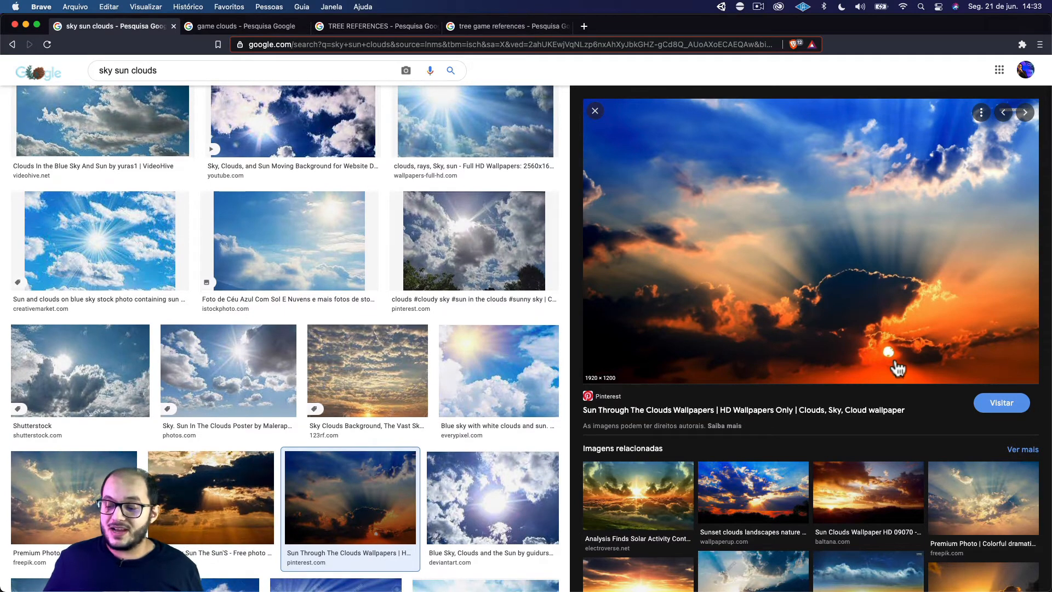
scroll(894, 363, down, 1)
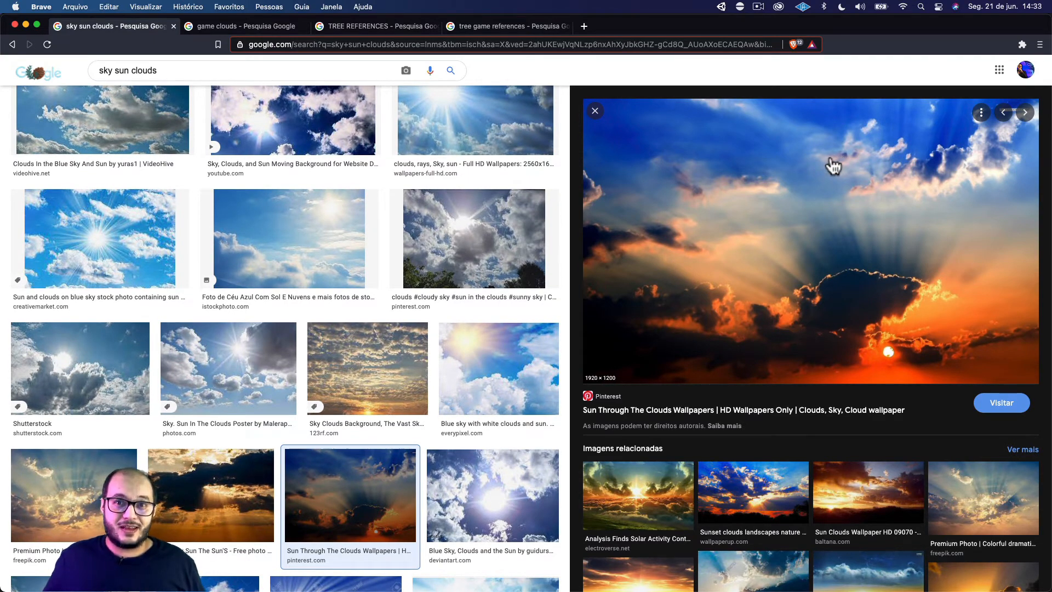
key(super+Tab)
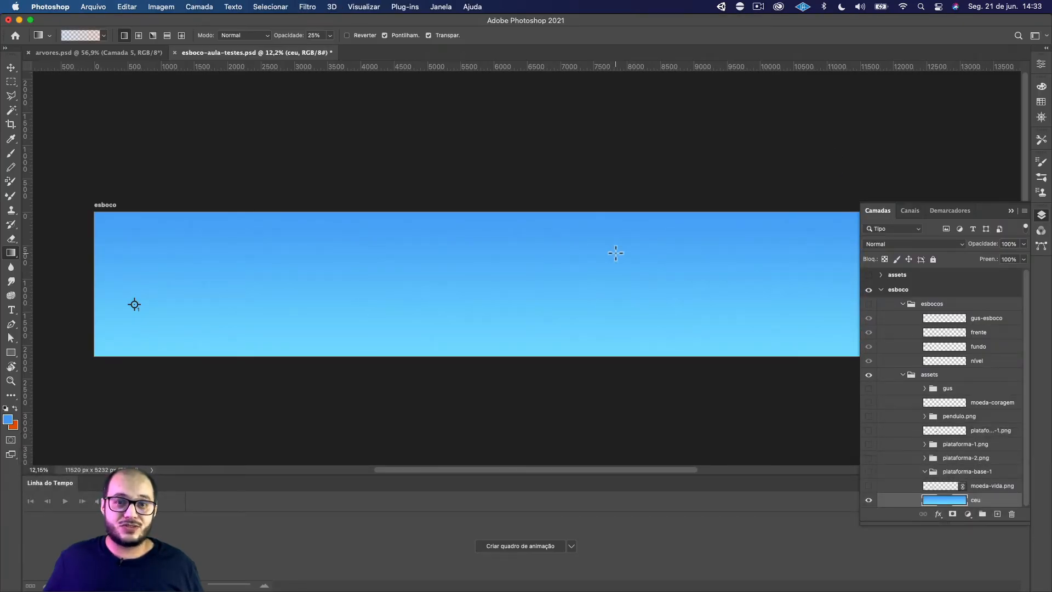
key(super+Tab)
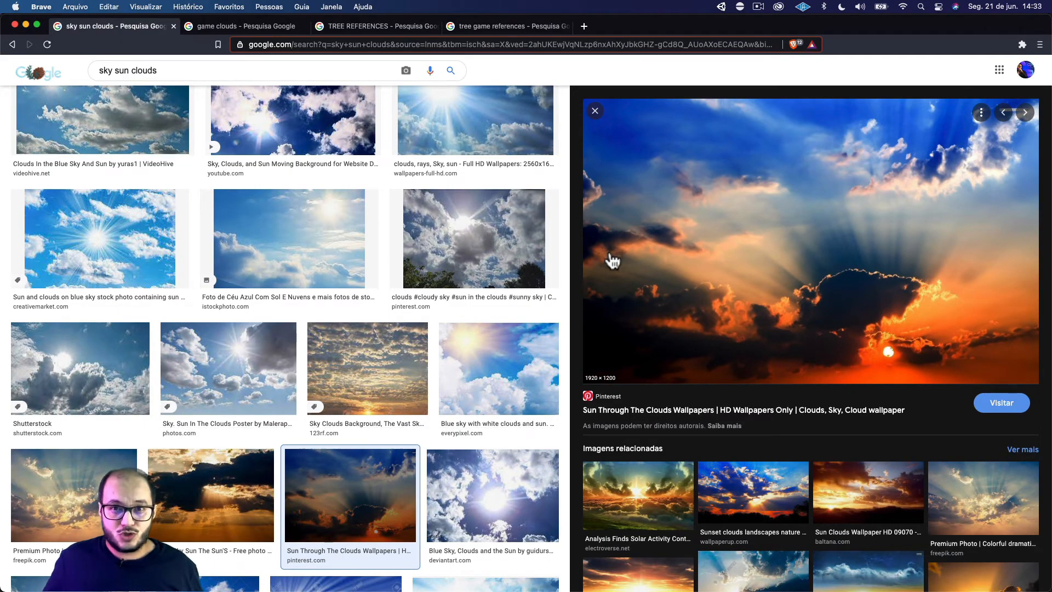
scroll(613, 262, up, 1)
scroll(612, 262, down, 1)
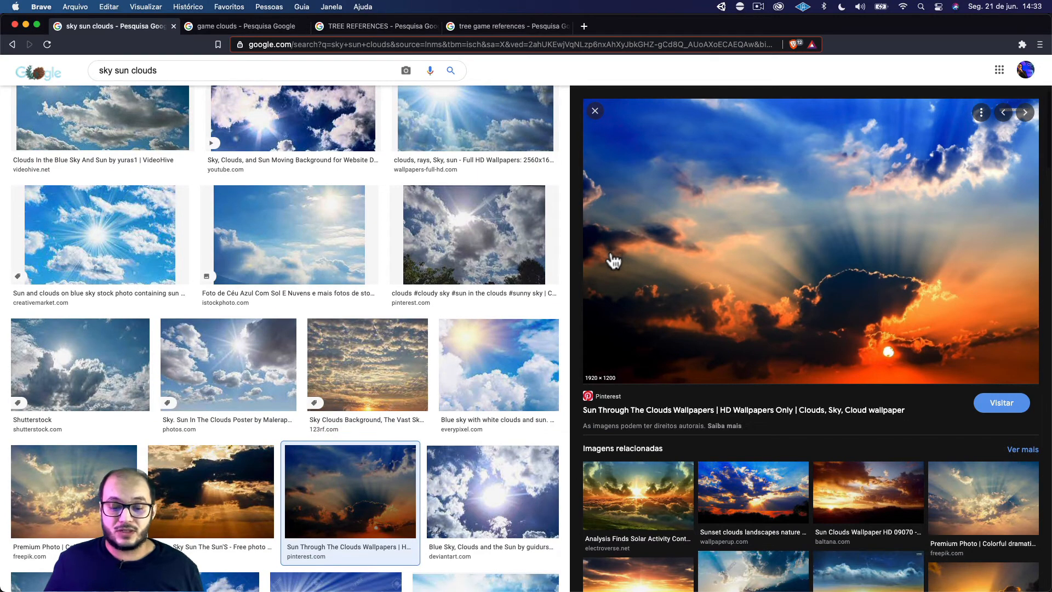
scroll(614, 262, up, 1)
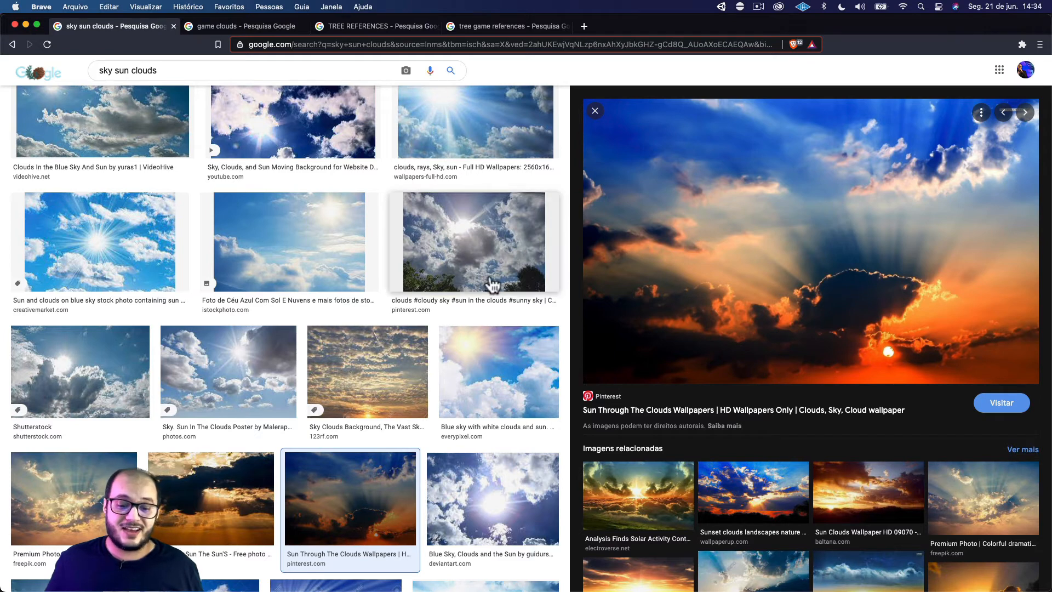
Compare the photo of the sun behind grey clouds with the "Clouds Moving Along Blue Sky" image in the game clouds results
click(481, 251)
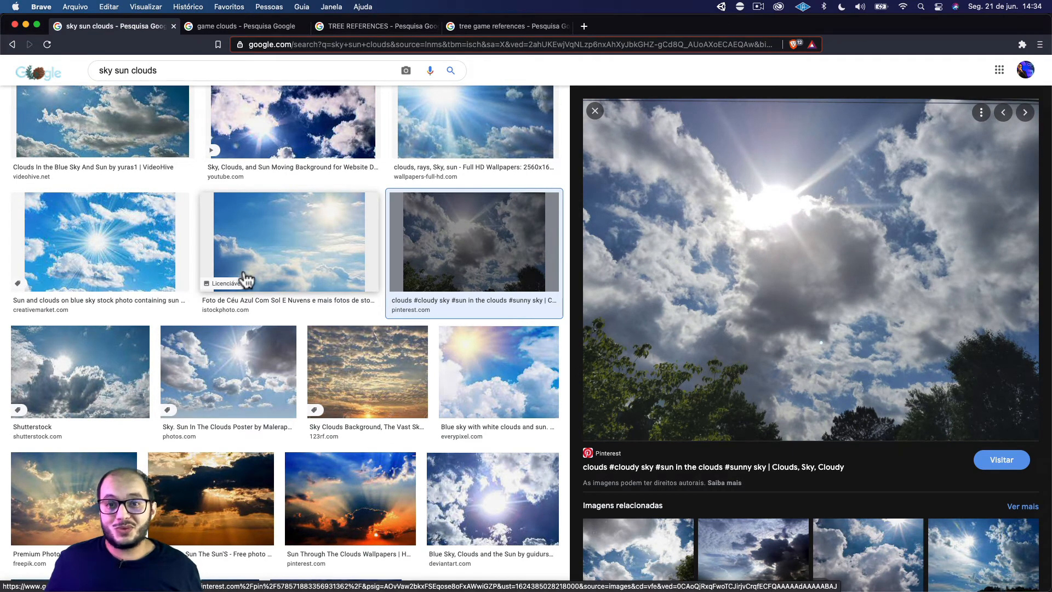
scroll(241, 280, down, 1)
click(252, 24)
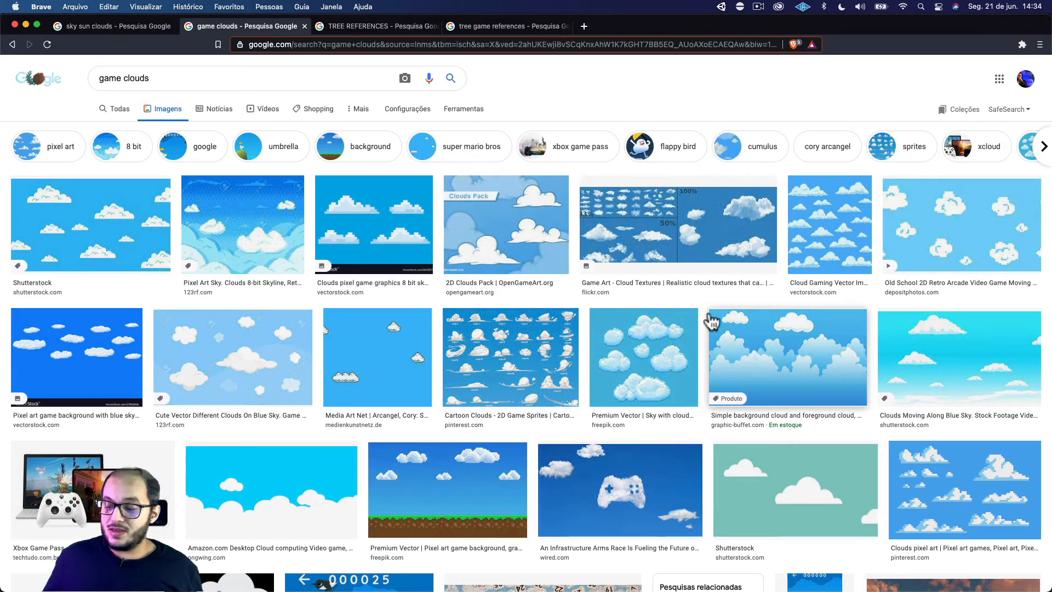
click(977, 358)
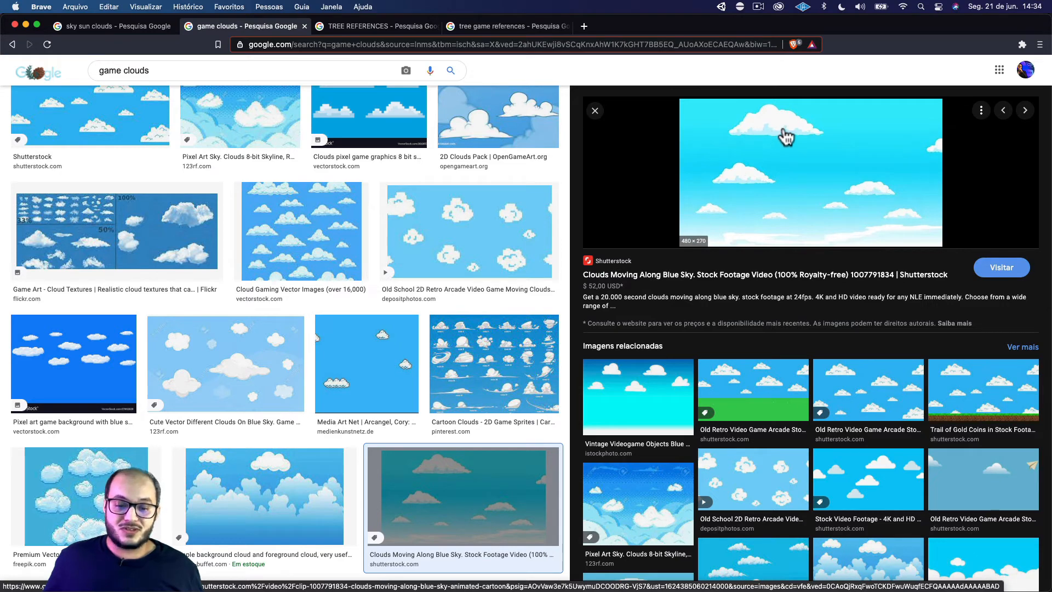
Switch to Photoshop and examine the clouds in arvores.psd, returning to esboco-aula-testes.psd
key(super+Tab)
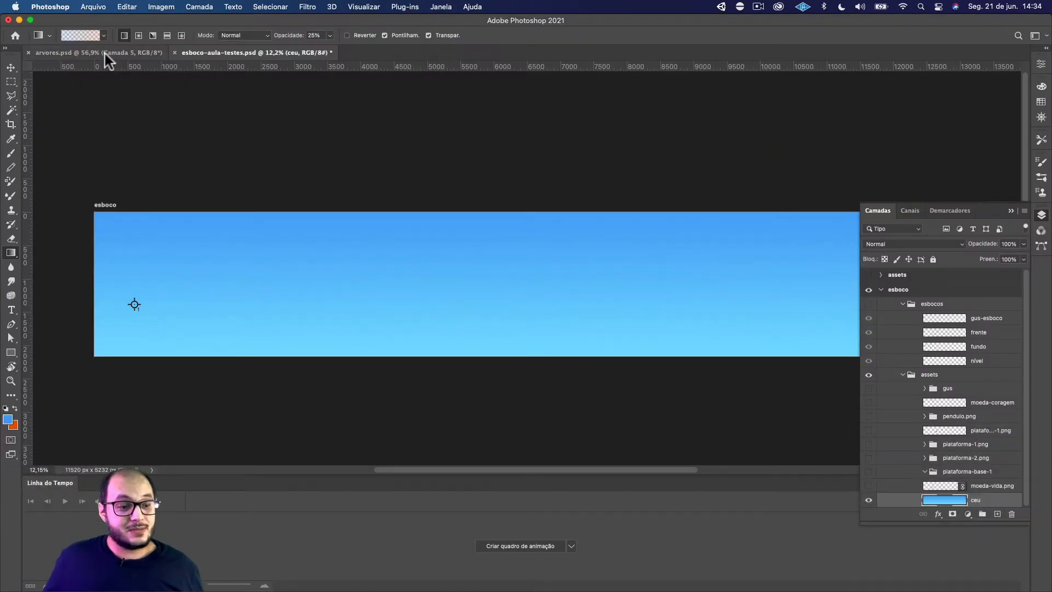
click(107, 54)
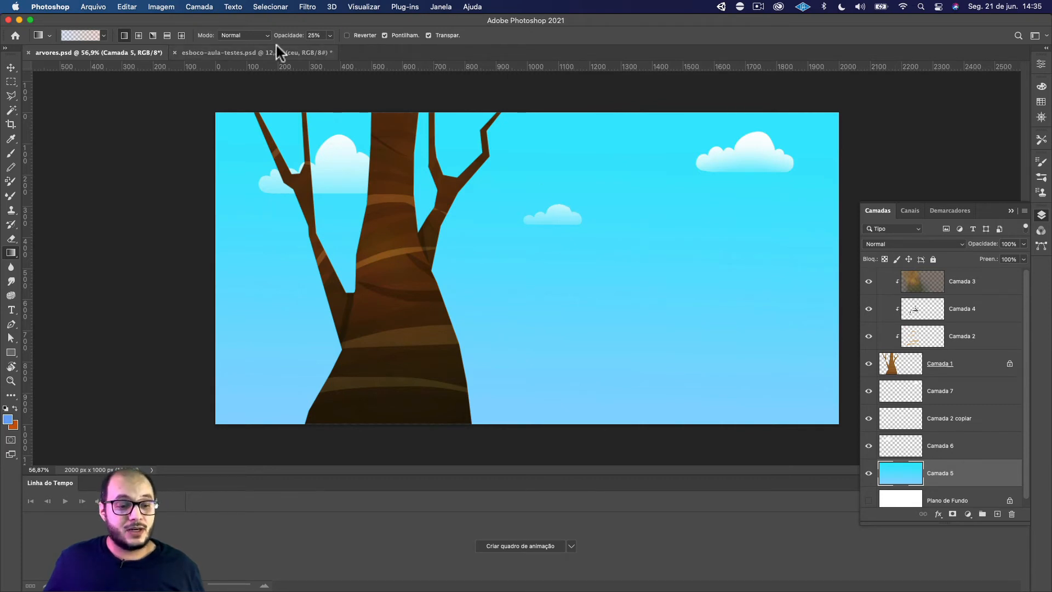
click(261, 52)
Create a new layer directly above ceu and name it nuvem-1
drag(287, 158, 363, 205)
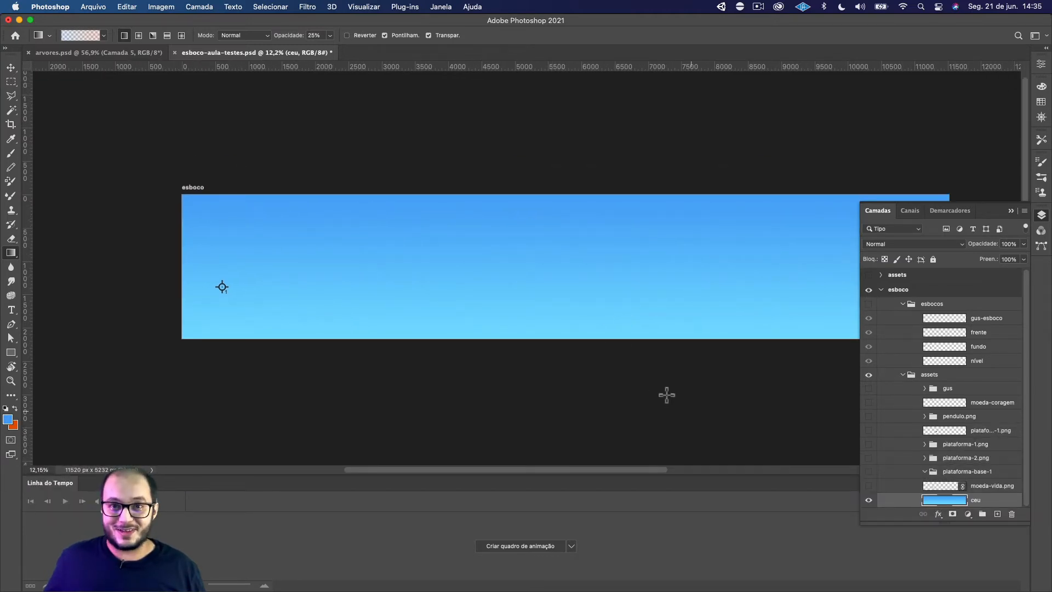
click(998, 515)
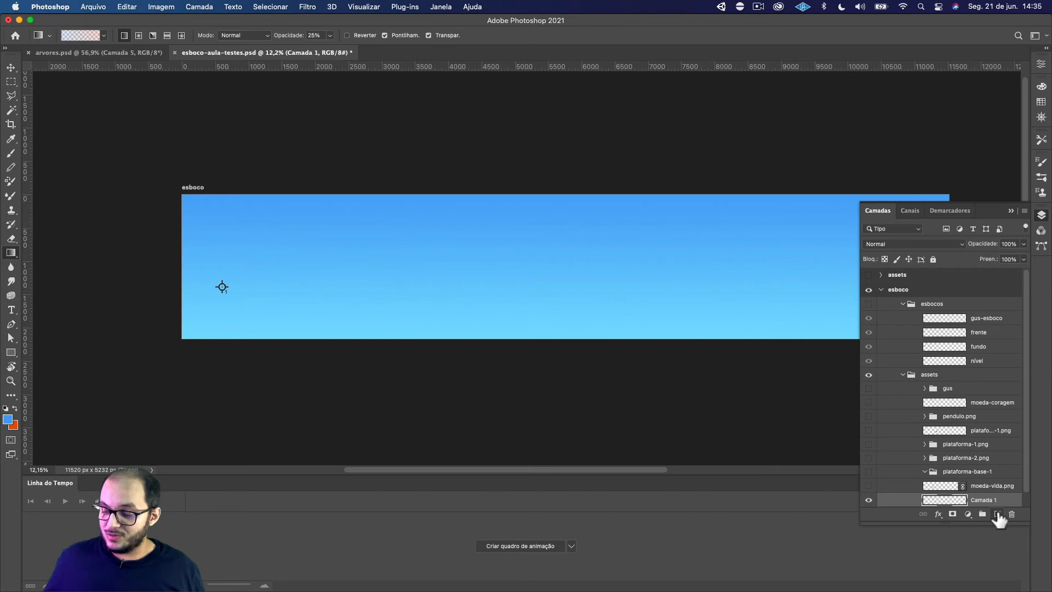
scroll(1014, 479, down, 1)
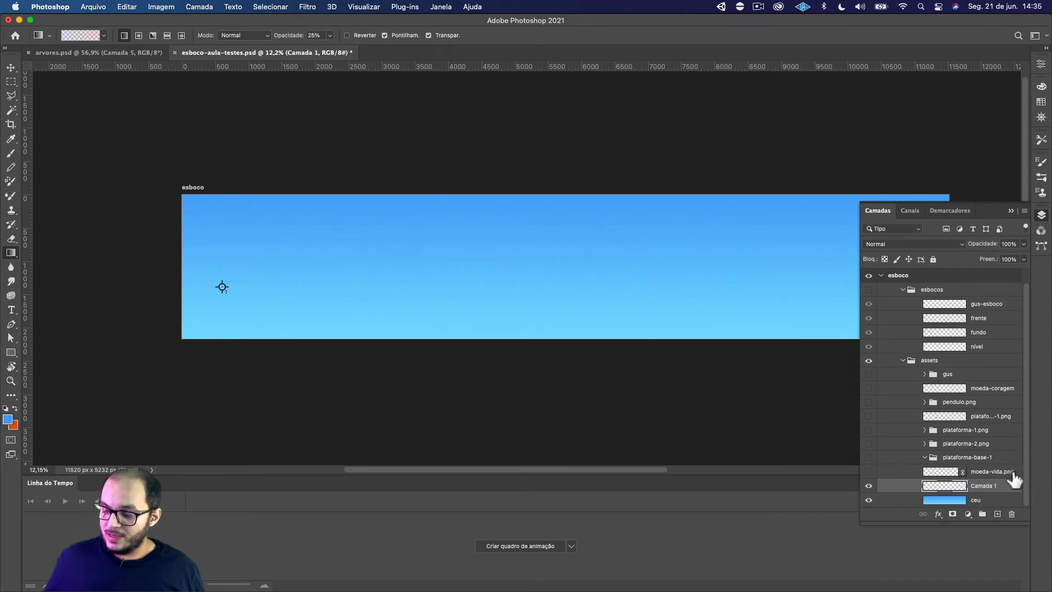
double_click(986, 486)
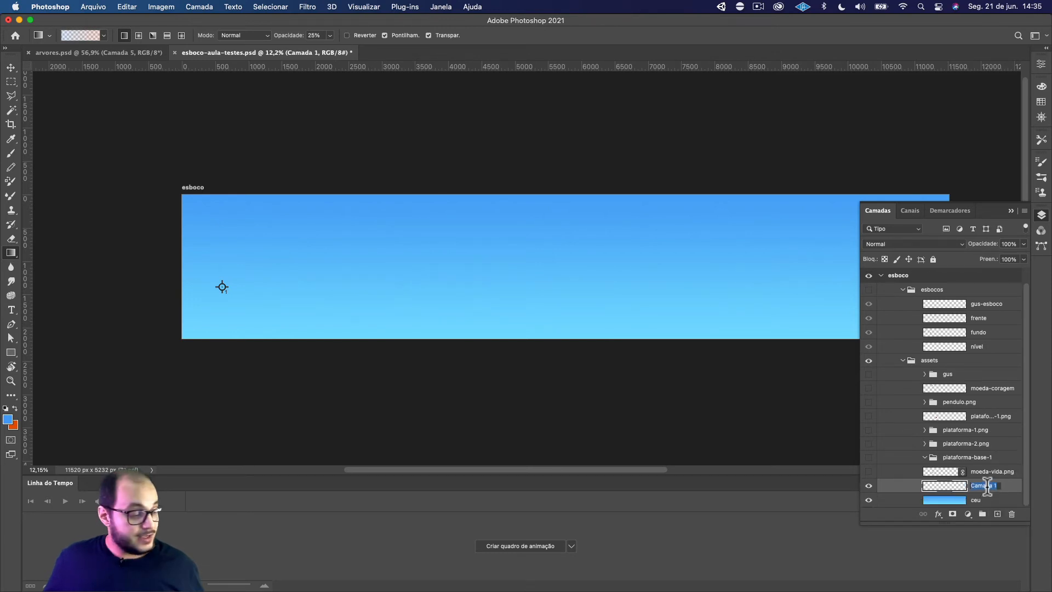
text(nuvem)
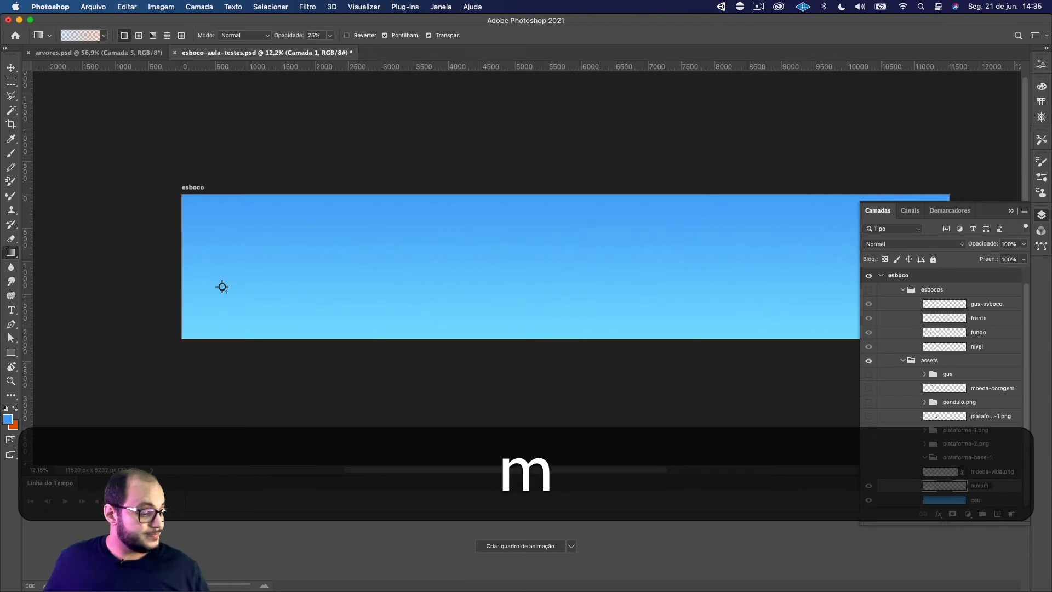
text(-1)
key(Return)
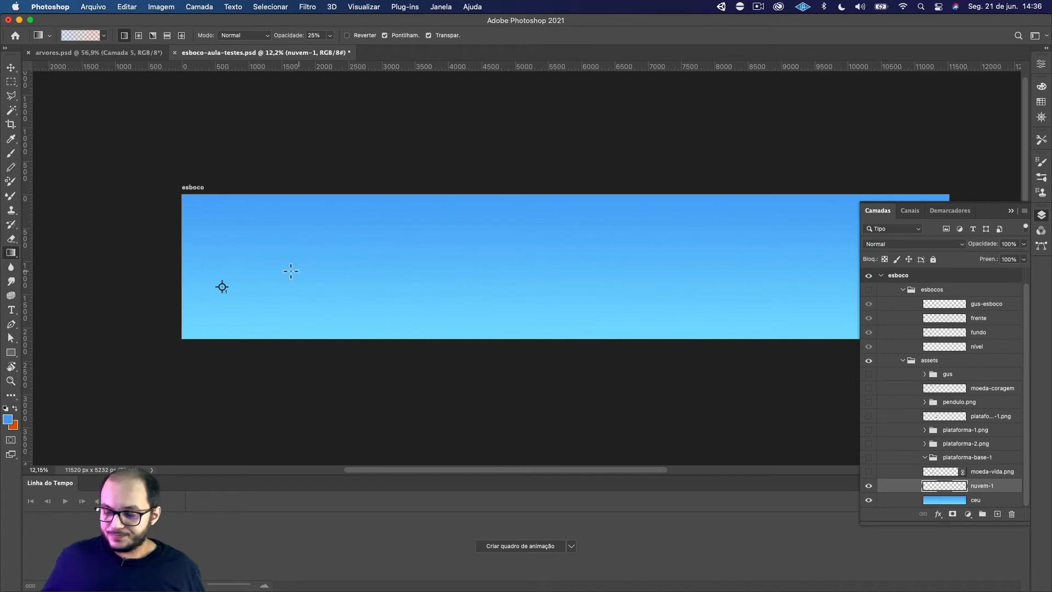
Outline a freehand cloud selection about 1270 px wide with the Lasso tool in the upper part of the sky
scroll(291, 271, up, 5)
scroll(265, 263, down, 5)
drag(238, 230, 344, 253)
scroll(324, 279, up, 5)
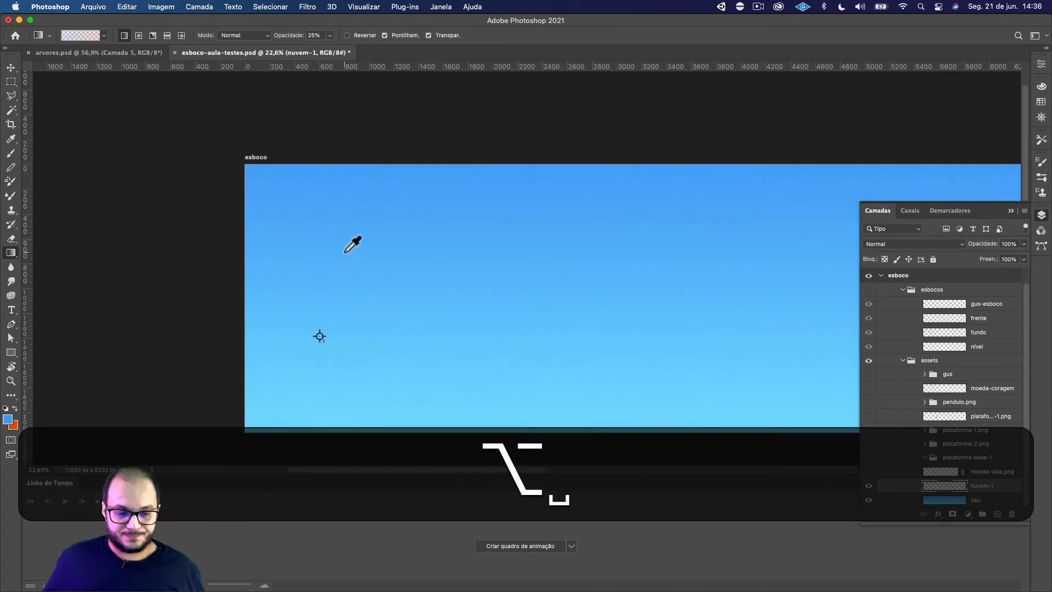
scroll(345, 253, up, 5)
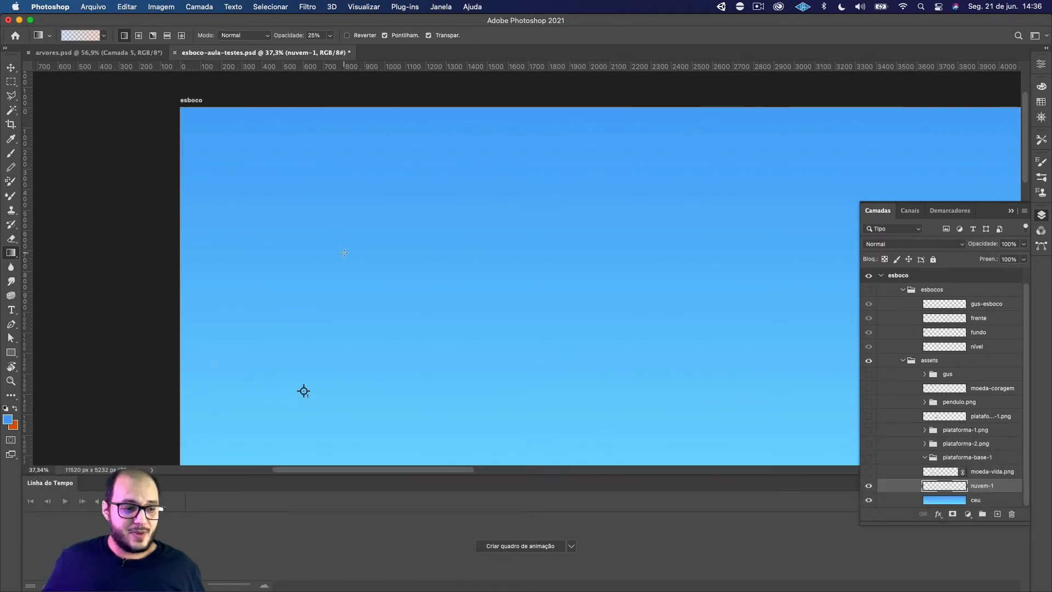
key(l)
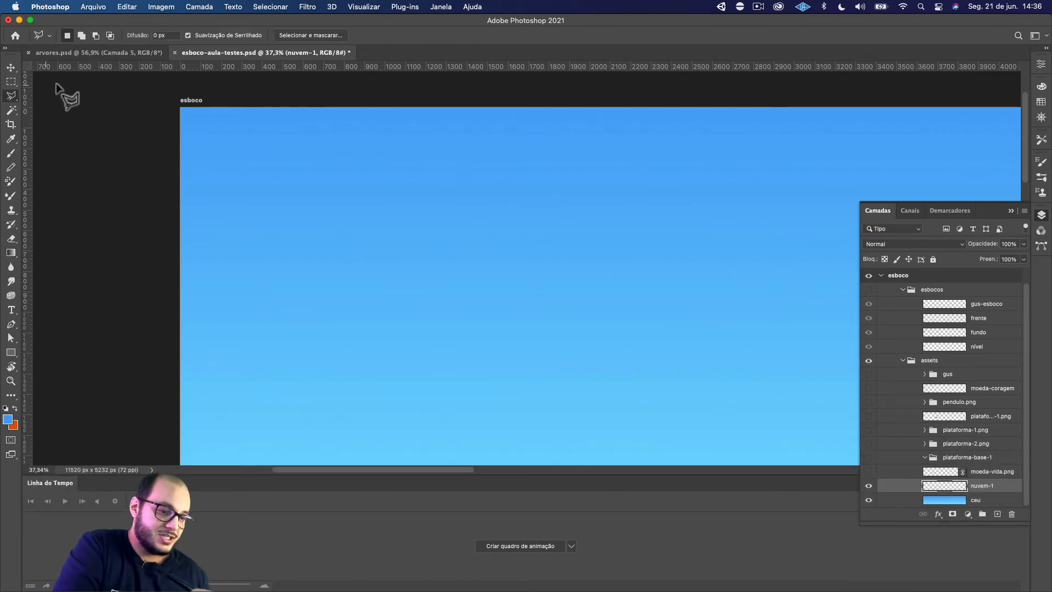
click(18, 94)
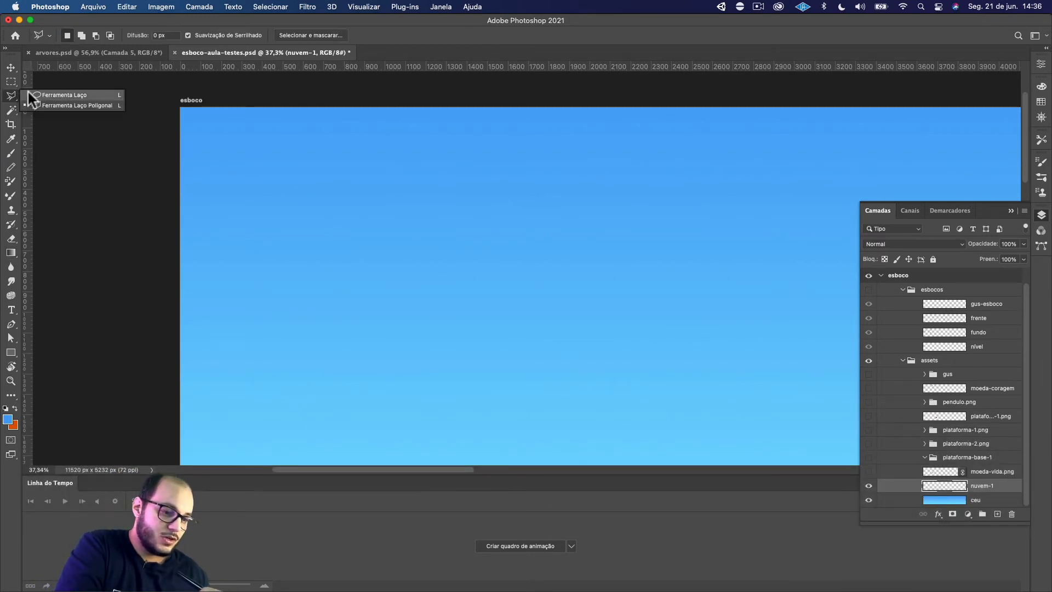
click(70, 94)
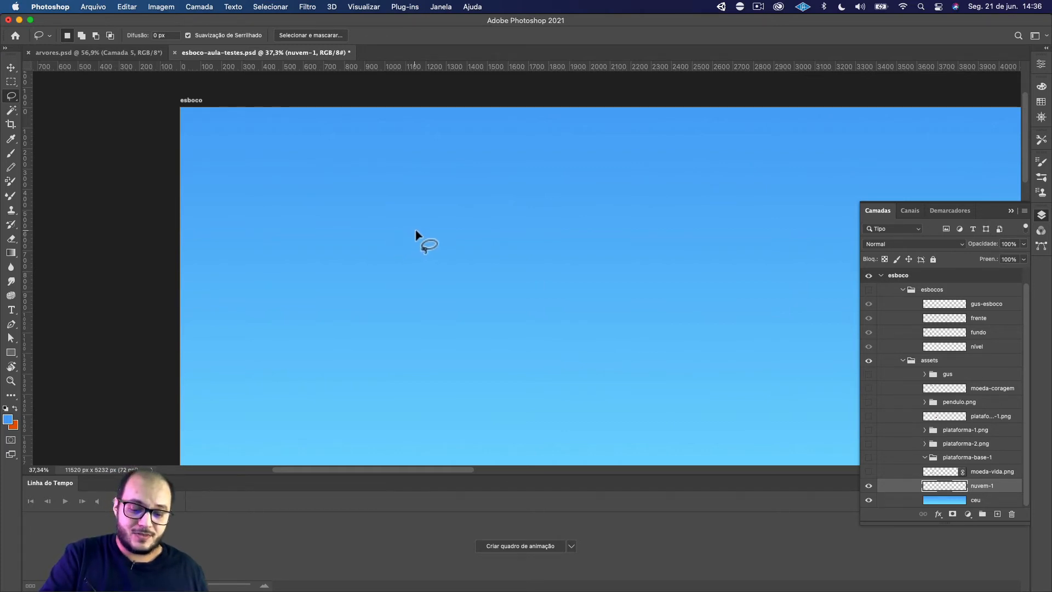
mouse_move(417, 237)
mouse_down()
mouse_move(432, 206)
mouse_move(454, 217)
mouse_move(468, 200)
mouse_move(486, 206)
mouse_move(532, 160)
mouse_move(580, 193)
mouse_move(623, 203)
mouse_move(652, 234)
mouse_move(639, 269)
mouse_move(596, 307)
mouse_move(523, 315)
mouse_move(448, 302)
mouse_move(392, 253)
mouse_move(422, 230)
mouse_up()
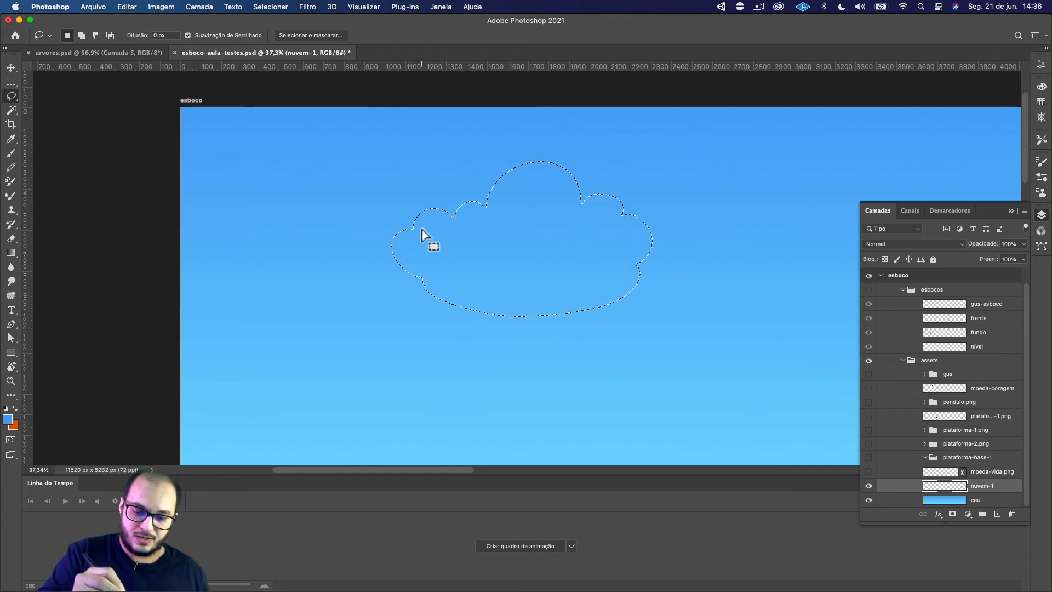
Flatten the cloud selection's base by subtracting a rectangular marquee area across its lower part
key(m)
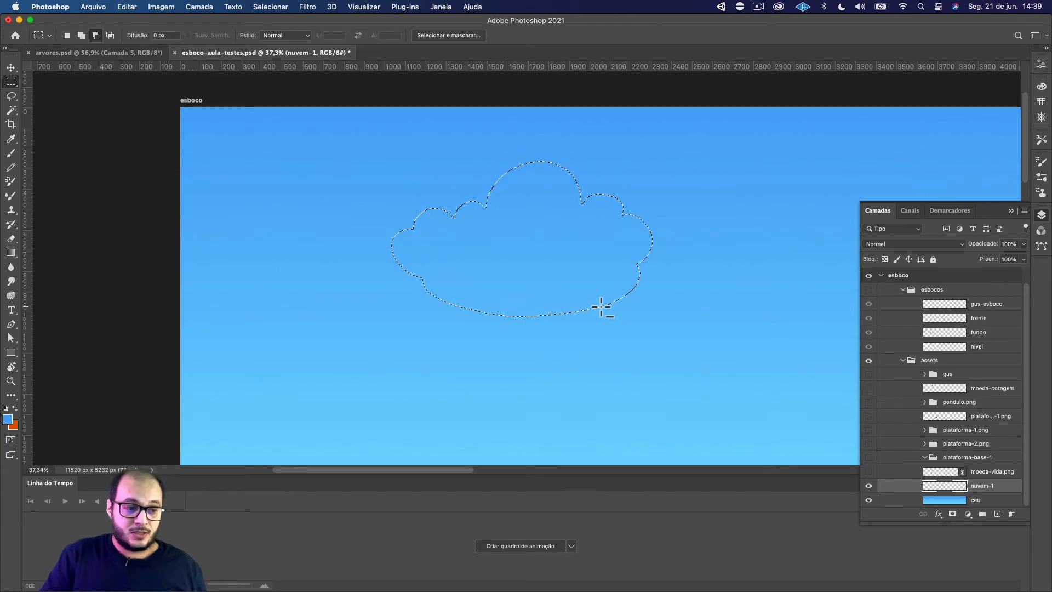
right_click(11, 82)
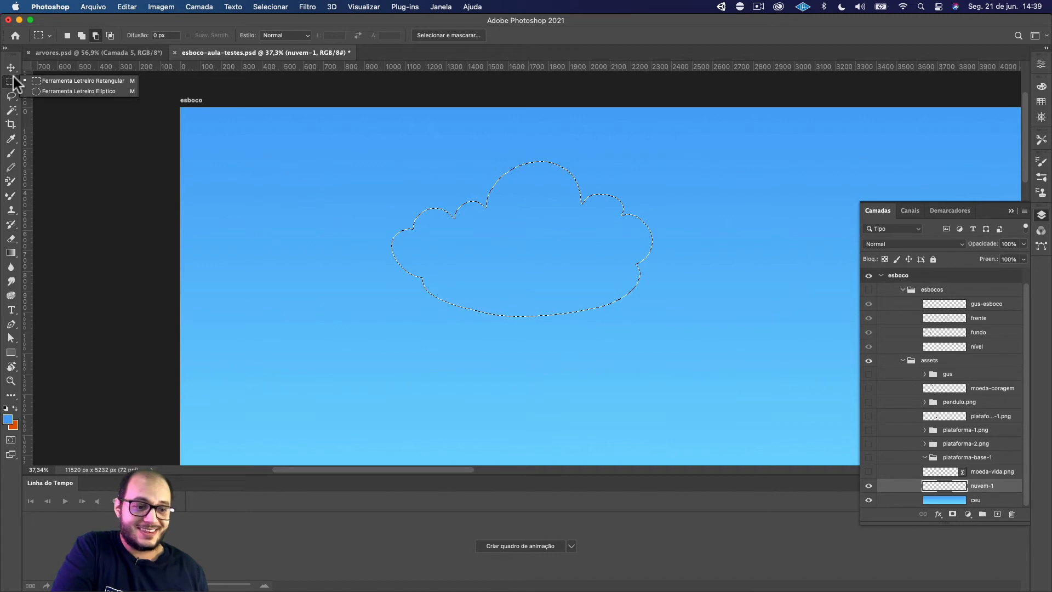
click(65, 82)
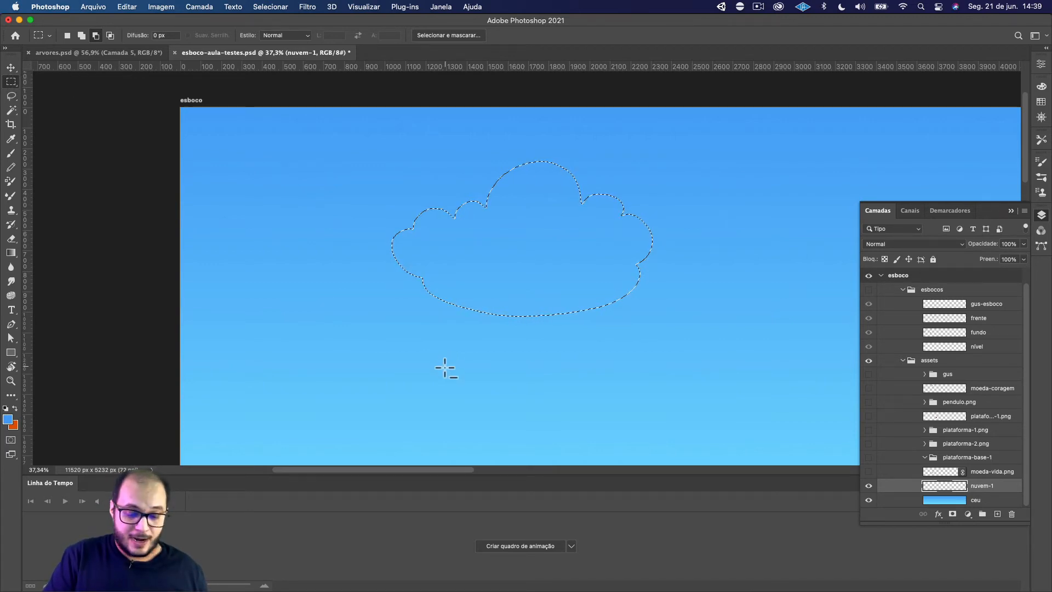
drag(353, 365, 707, 262)
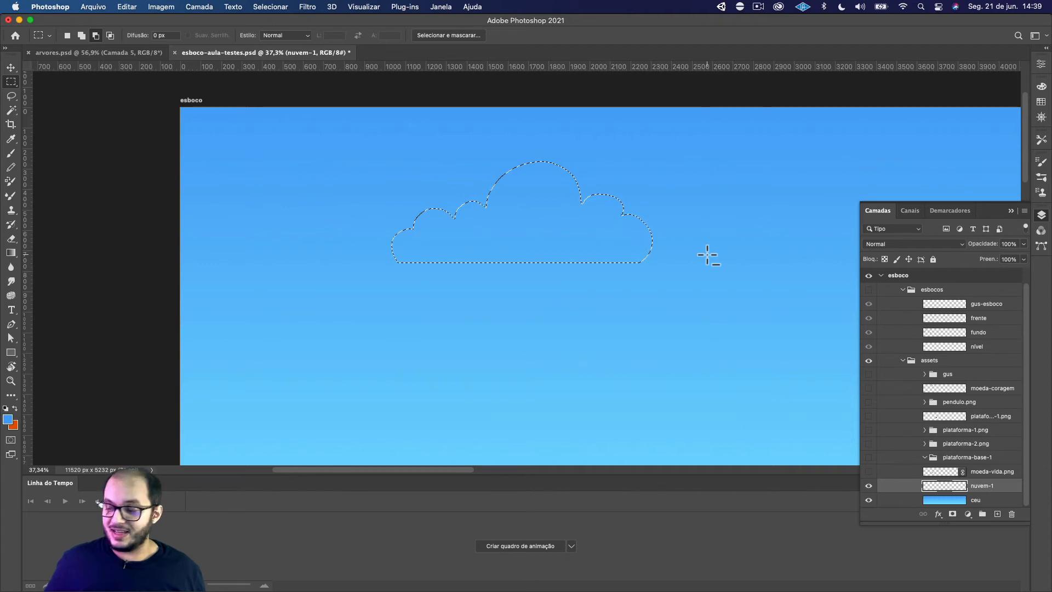
Refine the cloud selection with the Lasso tool, rounding its lower-left corner and enlarging the bump just right of the peak
scroll(507, 236, up, 3)
scroll(506, 237, down, 3)
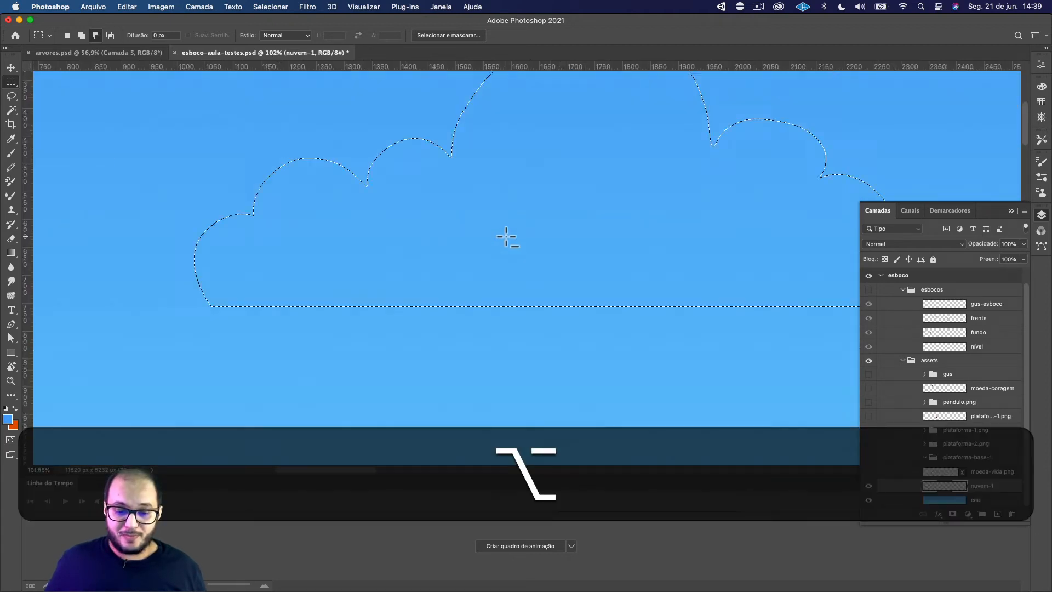
click(9, 97)
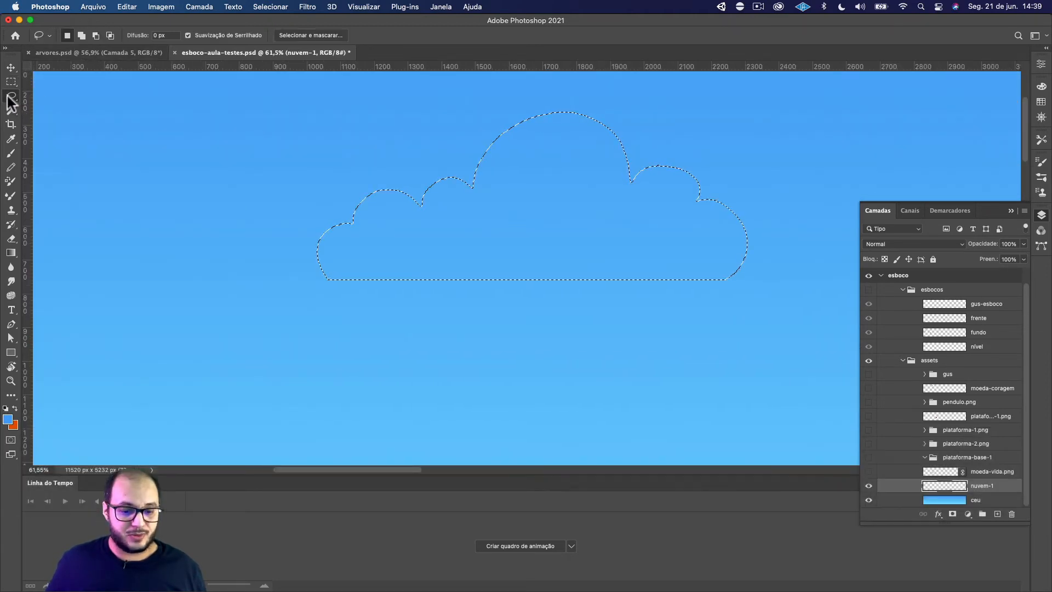
mouse_move(319, 266)
mouse_down()
mouse_move(348, 284)
mouse_move(329, 298)
mouse_move(310, 256)
mouse_up()
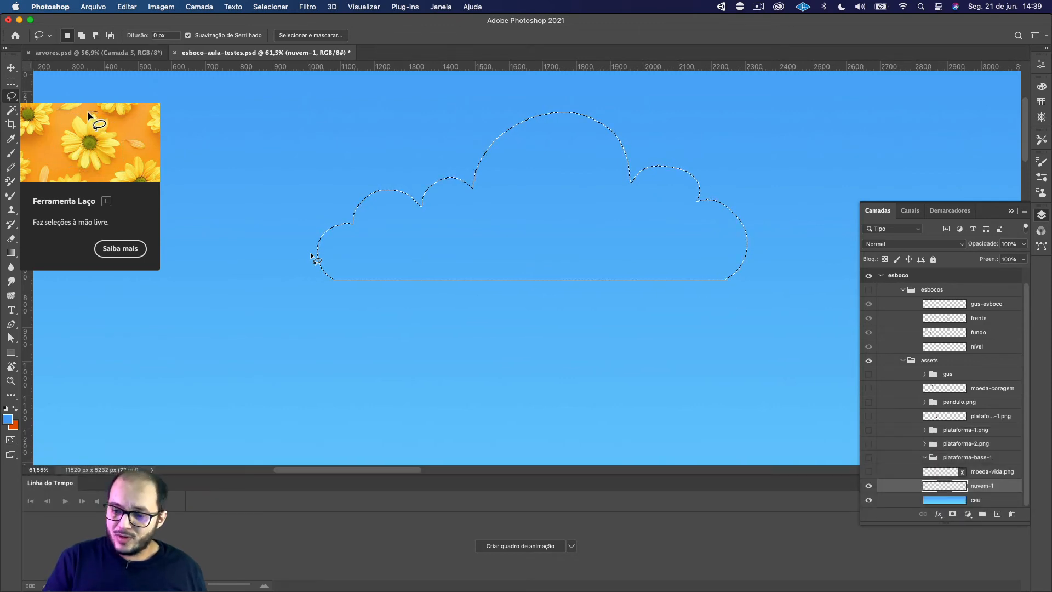
key(shift)
mouse_move(644, 170)
mouse_down()
mouse_move(698, 174)
mouse_move(697, 209)
mouse_up()
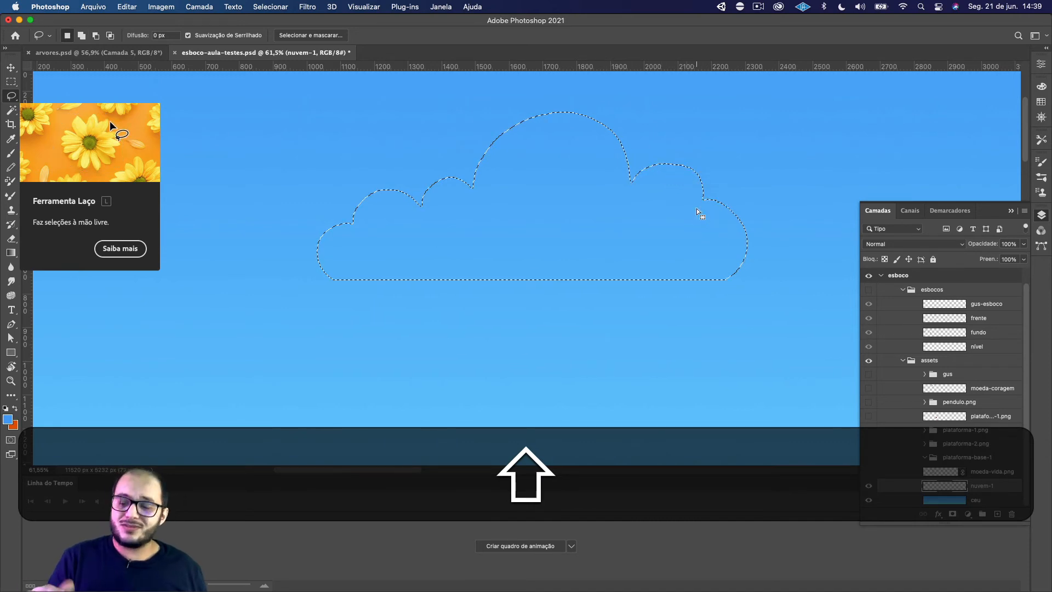
key(shift)
mouse_move(633, 180)
mouse_down()
mouse_move(681, 162)
mouse_move(700, 190)
mouse_up()
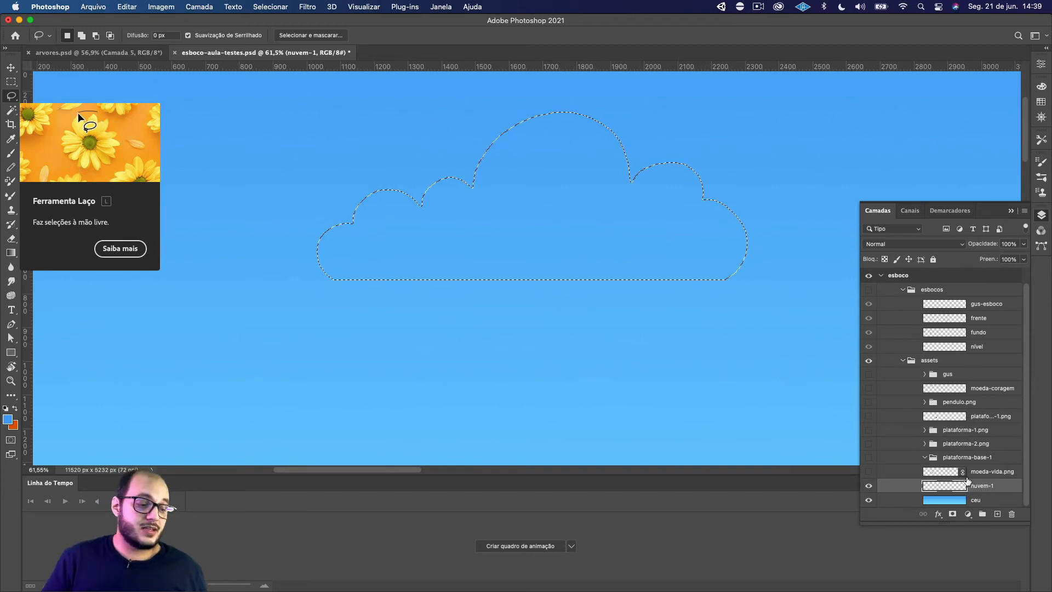
Set up the Gradient tool with white as foreground colour and the foreground-to-transparent preset
click(11, 254)
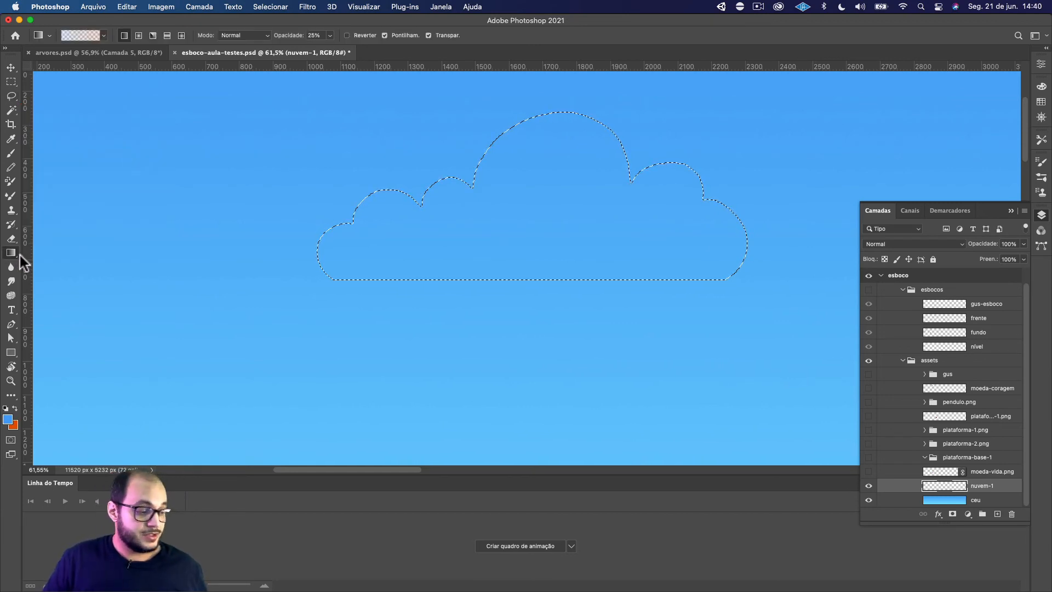
key(d)
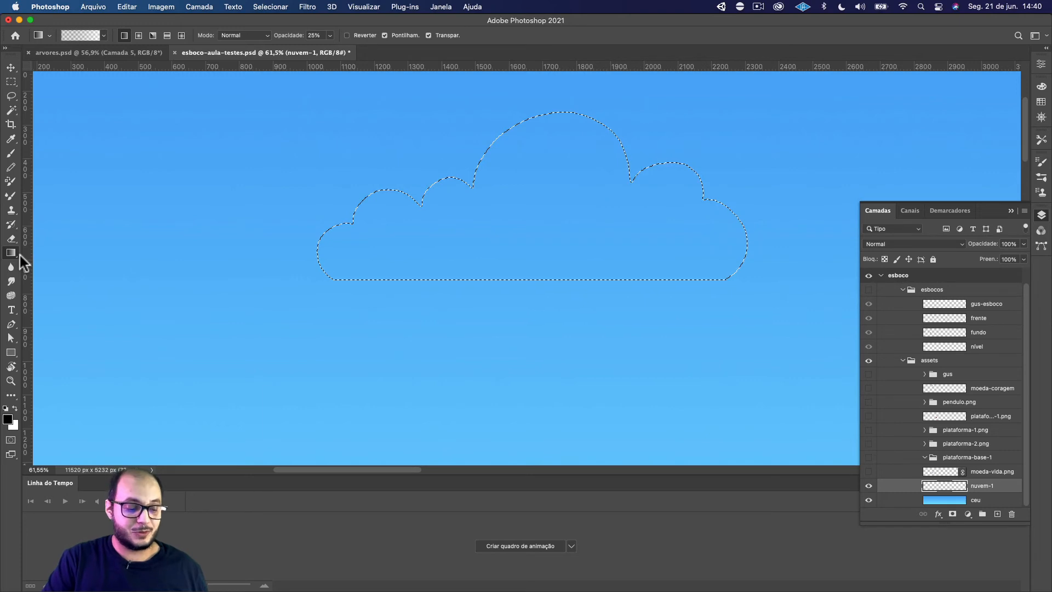
key(x)
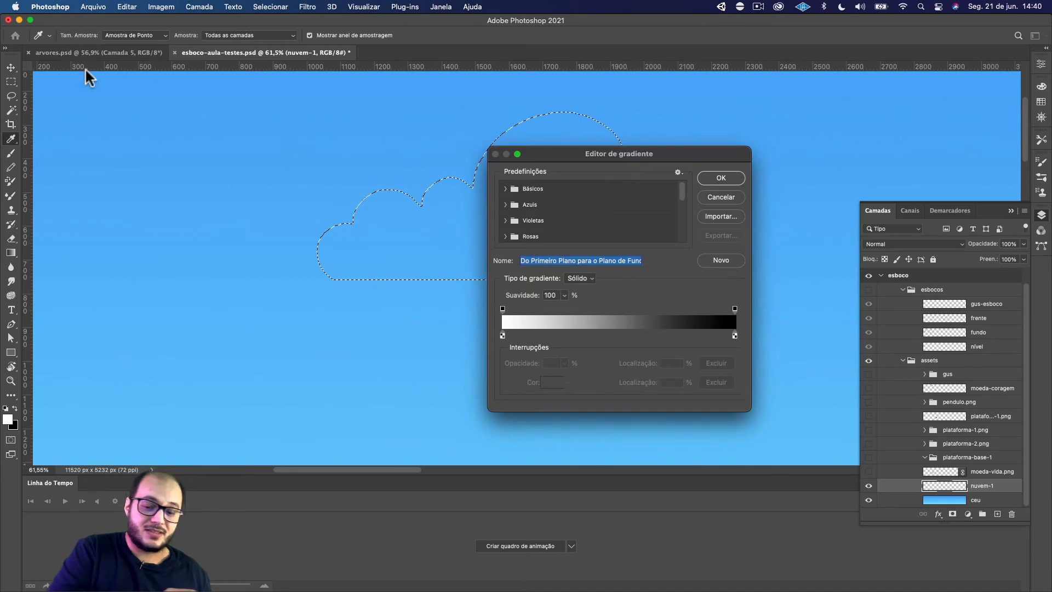
click(722, 196)
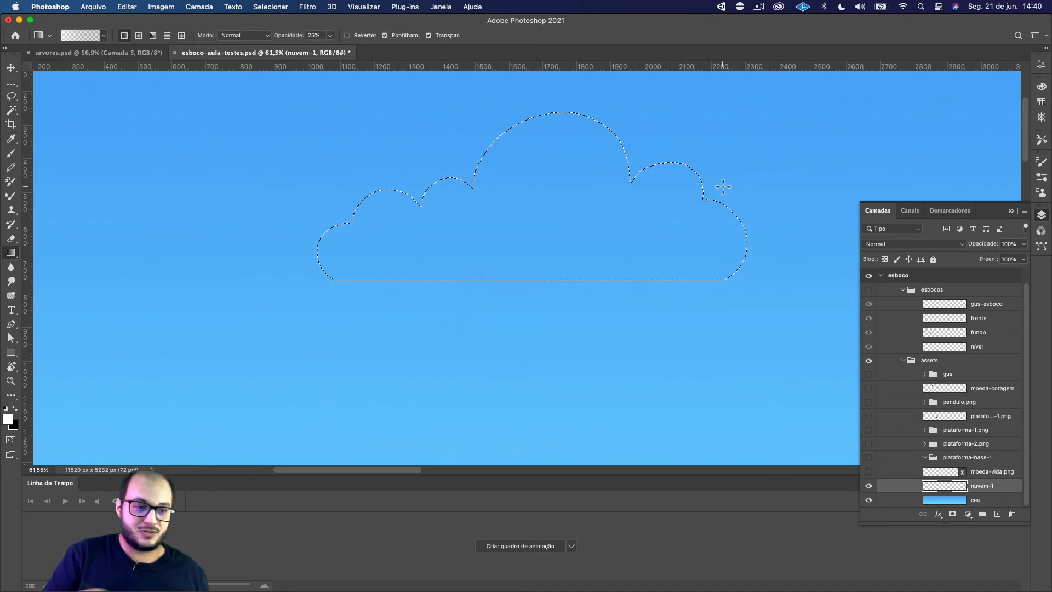
click(104, 36)
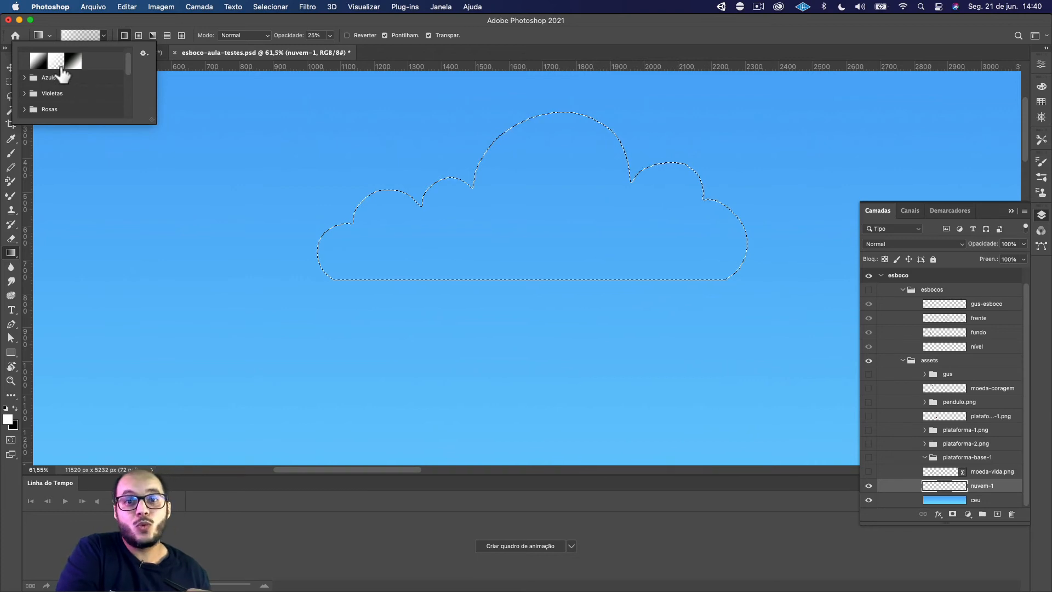
click(57, 64)
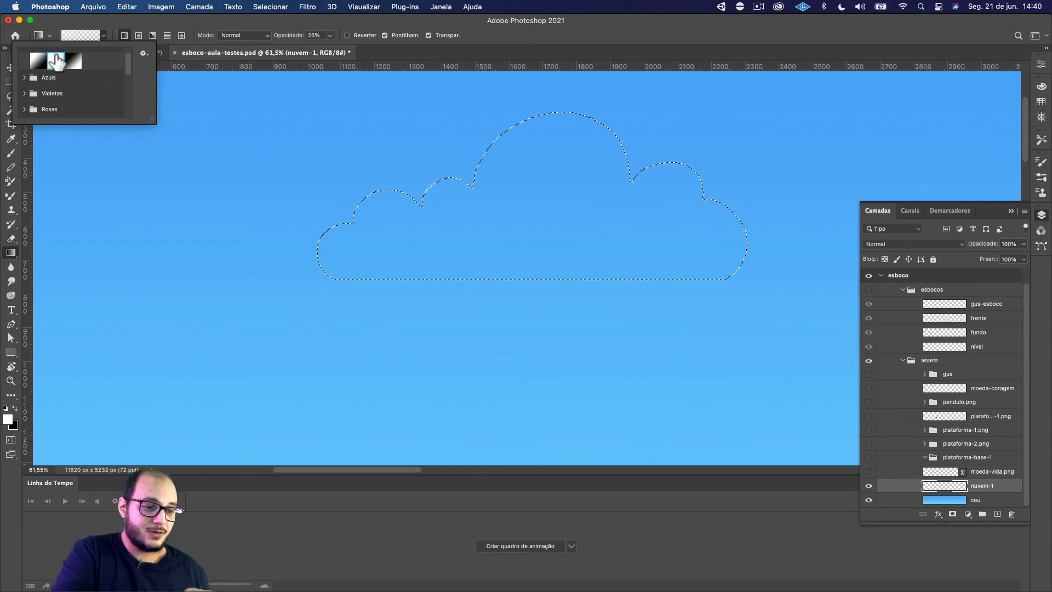
double_click(55, 56)
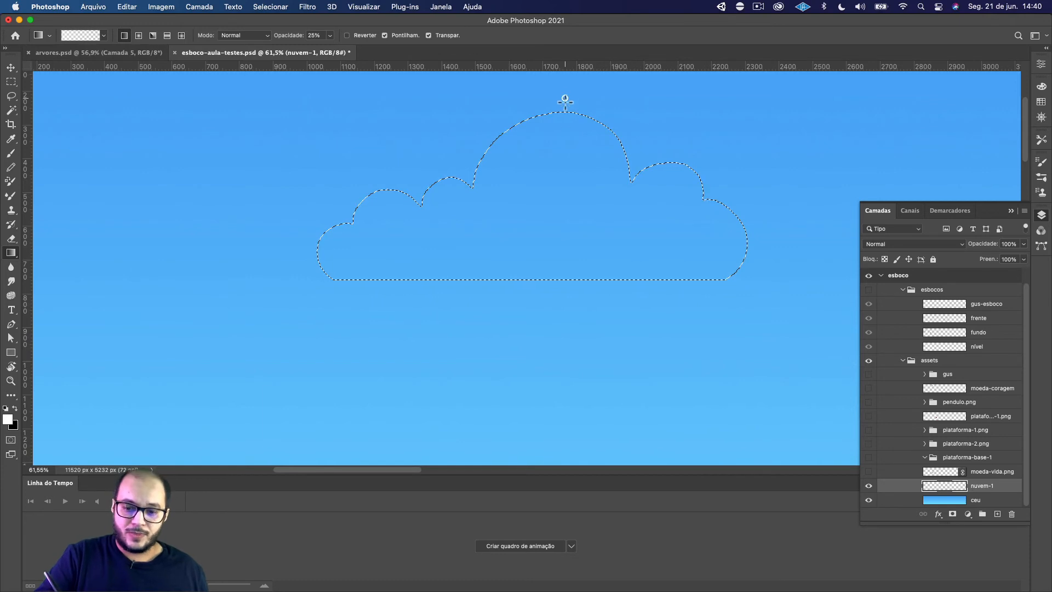
Try a vertical white-to-transparent gradient at 25% opacity inside the cloud selection, and undo it
drag(567, 126, 569, 164)
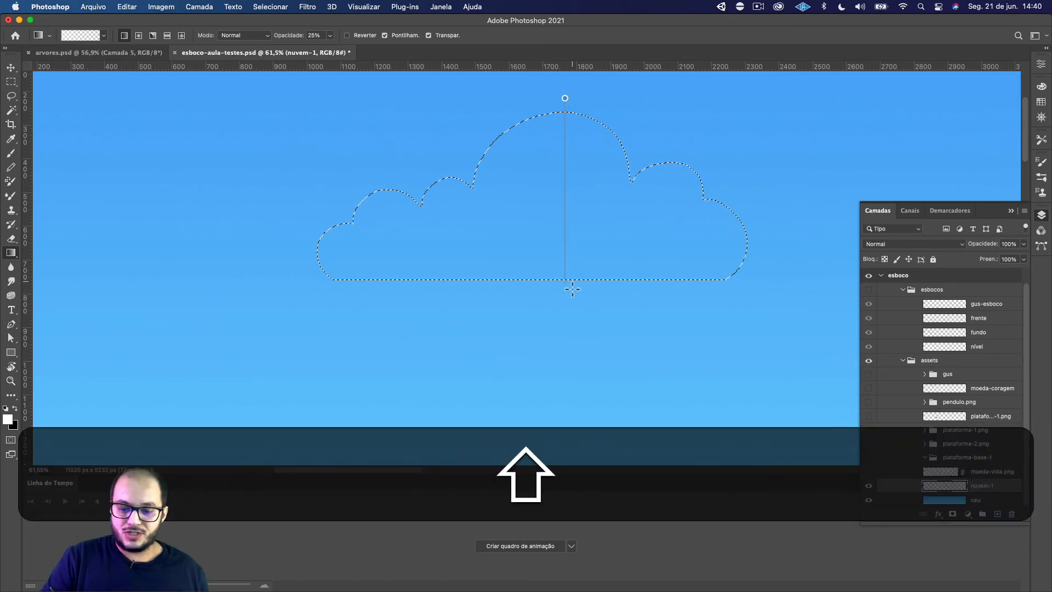
drag(574, 339, 574, 341)
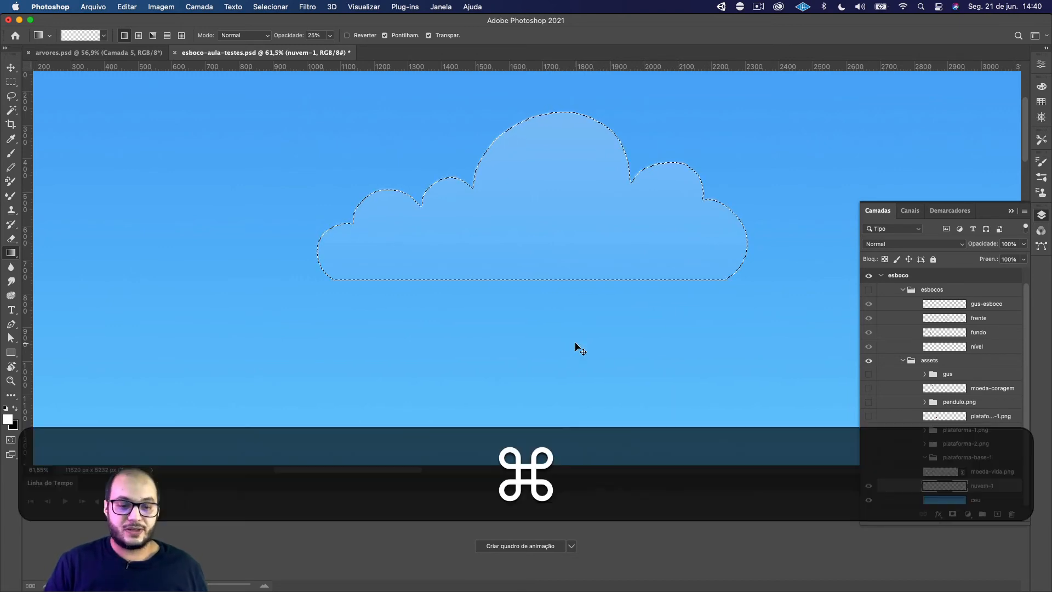
key(super+z)
Raise the Gradient tool's opacity to 100%, test a top-down white fade in the cloud selection, and undo the test
click(330, 36)
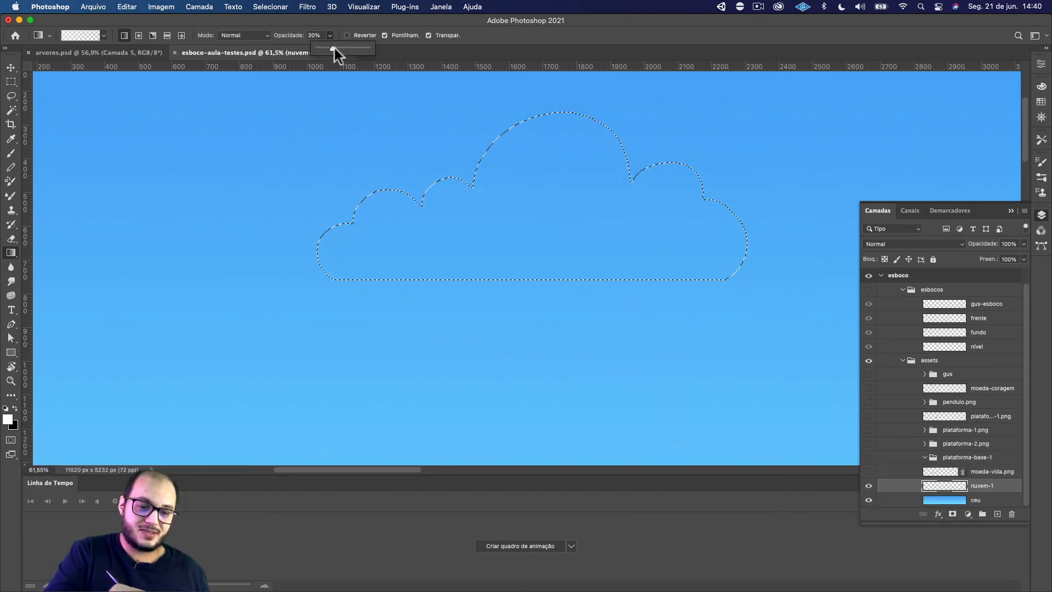
drag(526, 102, 527, 139)
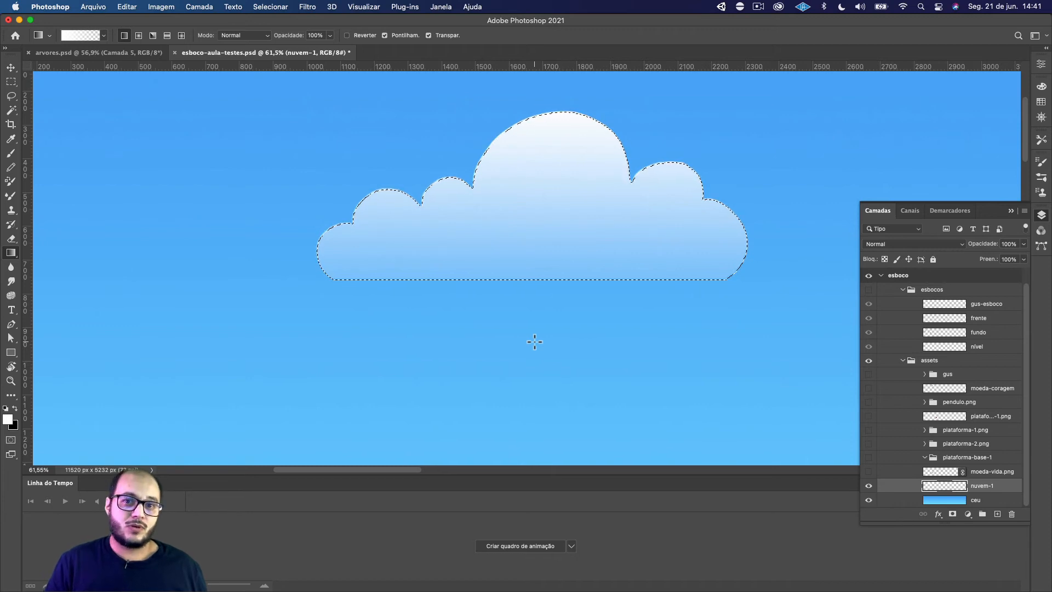
key(super+d)
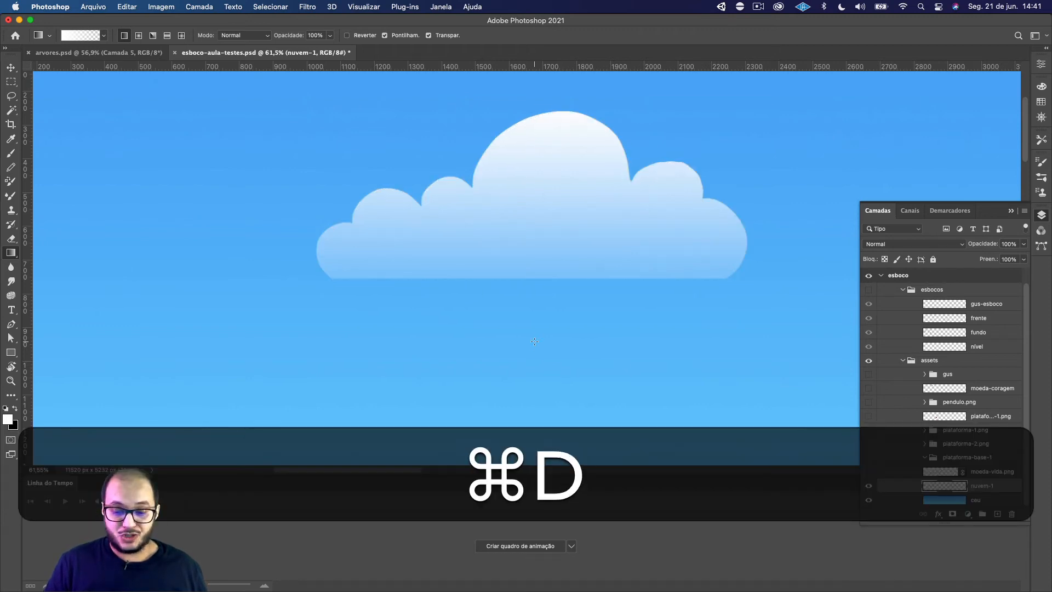
key(super+z)
key(super+z)
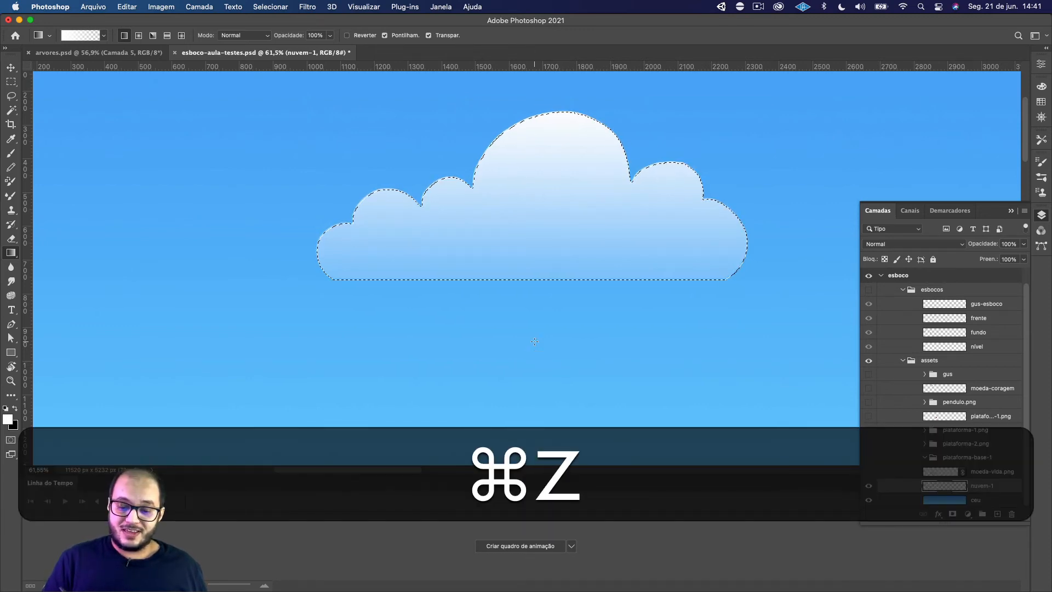
Fill the cloud selection on nuvem-1 with white fading to transparent from its peak to below its base, and deselect
drag(563, 304, 569, 101)
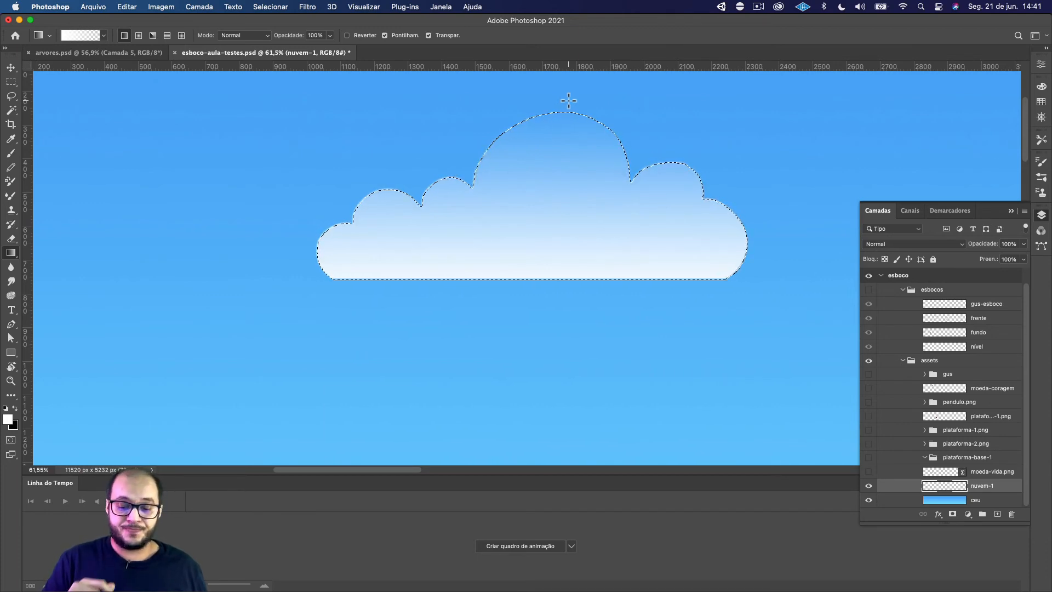
key(super+z)
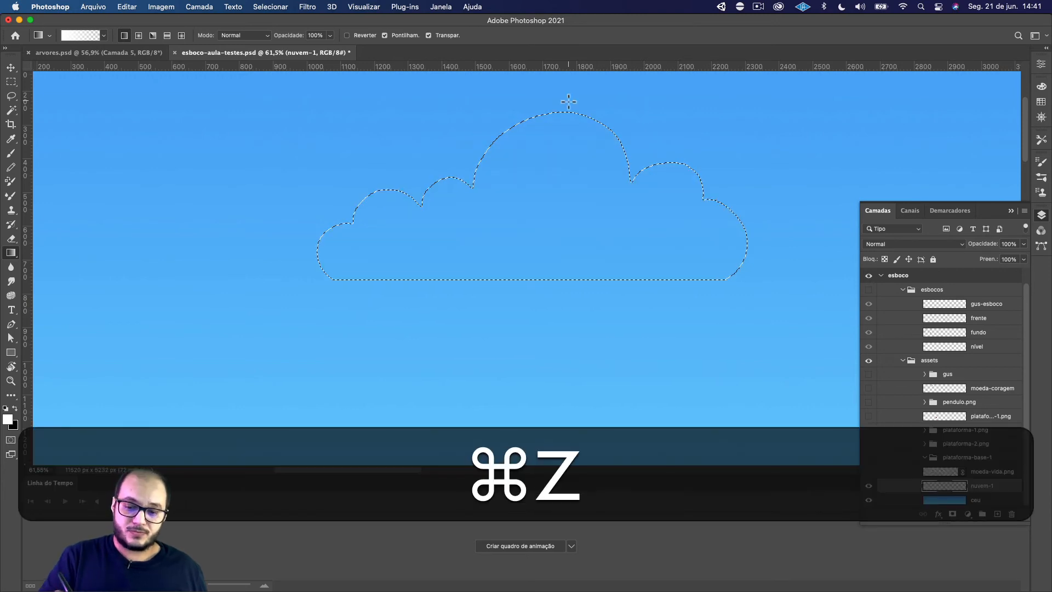
drag(562, 98, 573, 194)
drag(570, 284, 570, 285)
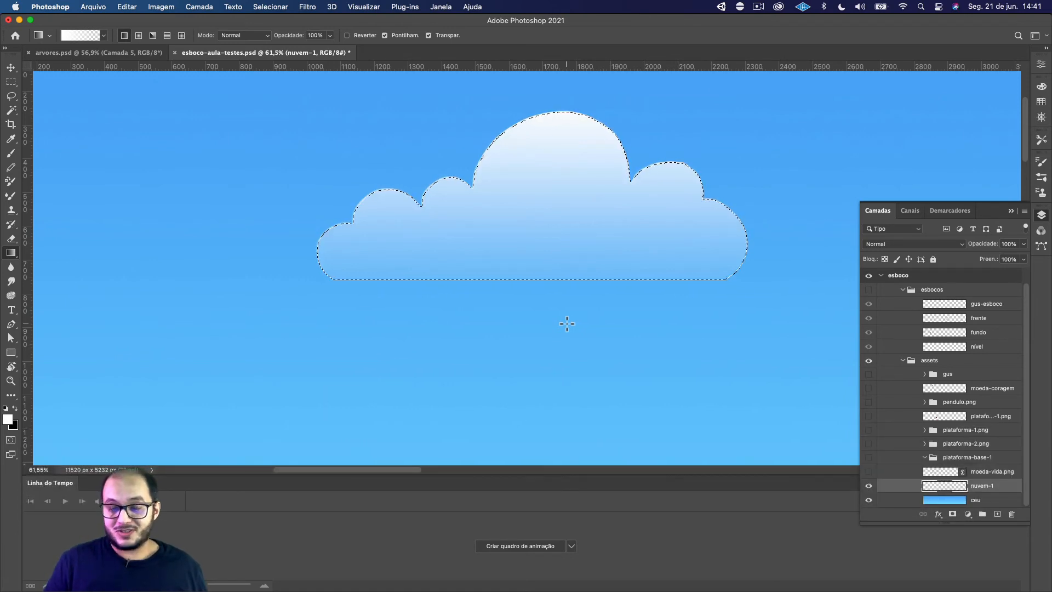
key(super+d)
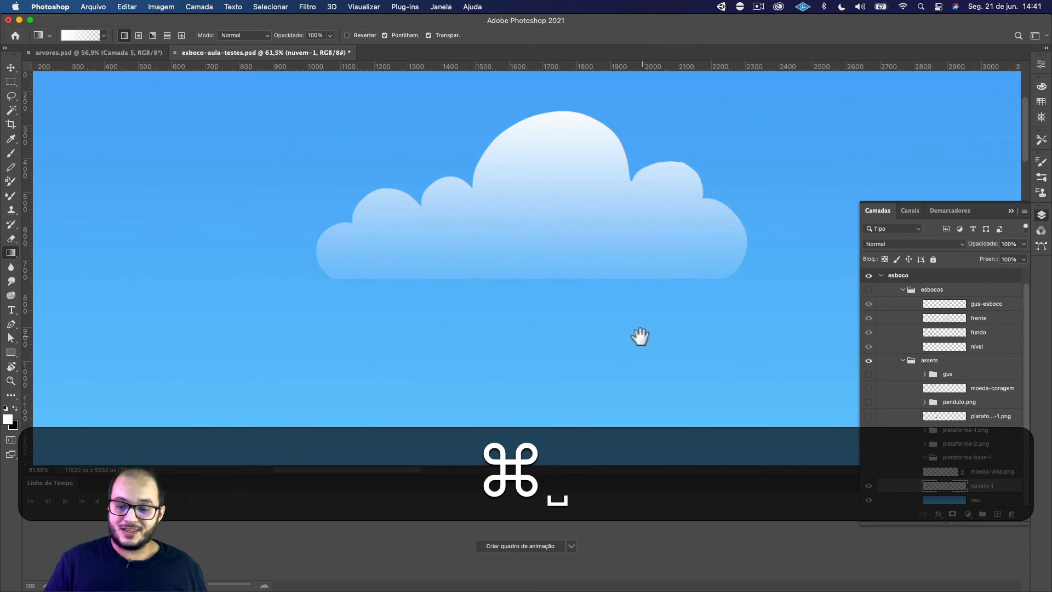
Erase the uneven edge of the bump just right of the cloud's peak on nuvem-1 to give it a rounder outline
drag(639, 336, 560, 363)
key(super+minus)
key(super+minus)
key(super+minus)
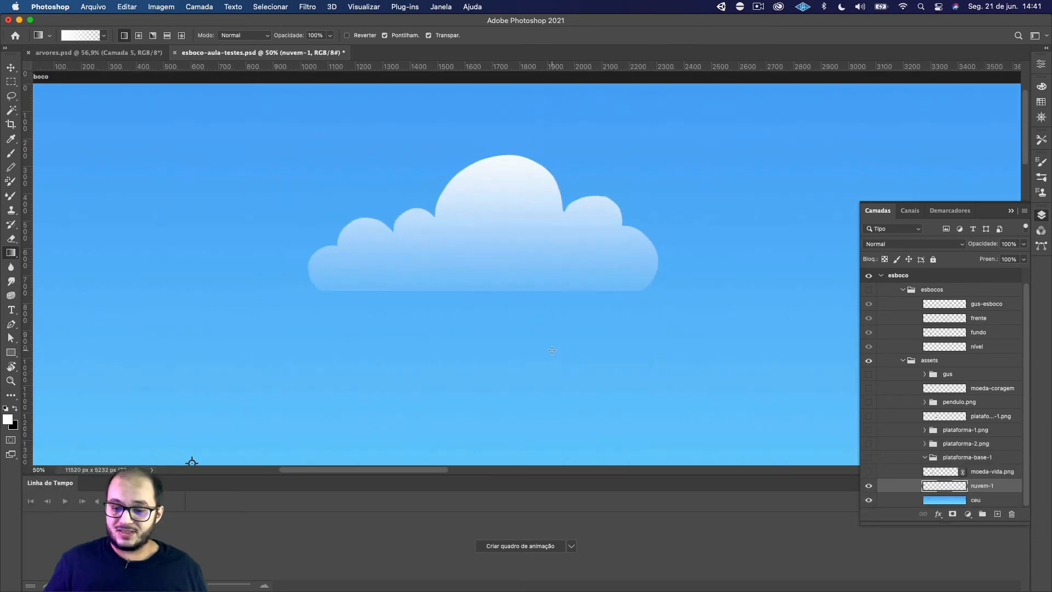
key(super+plus)
key(super+plus)
key(super+plus)
key(super+plus)
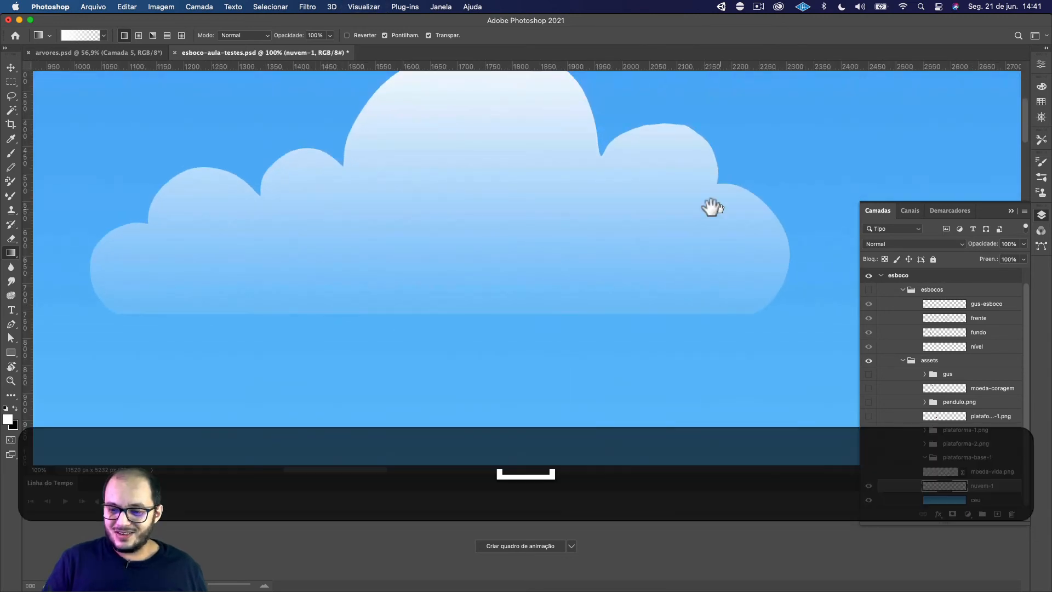
drag(712, 207, 554, 294)
key(super+plus)
key(super+plus)
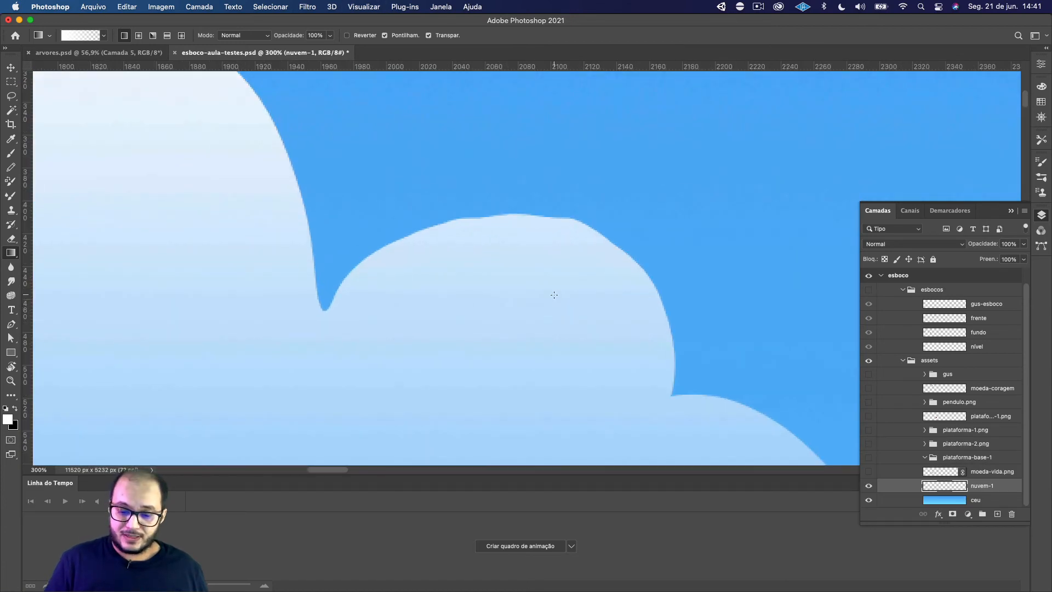
key(e)
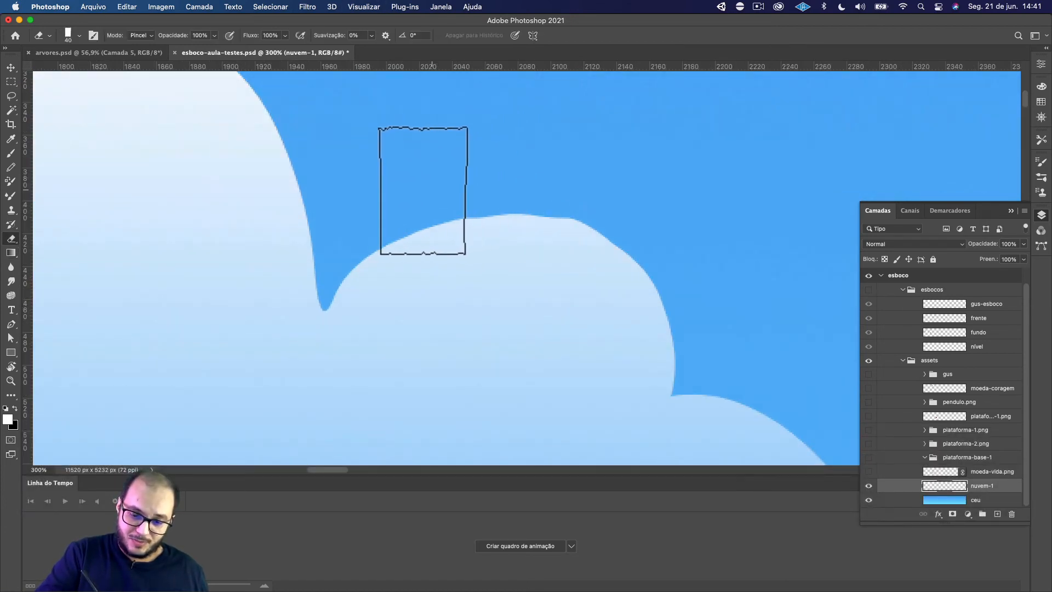
mouse_move(423, 191)
mouse_down()
mouse_move(575, 195)
mouse_move(661, 249)
mouse_move(697, 325)
mouse_up()
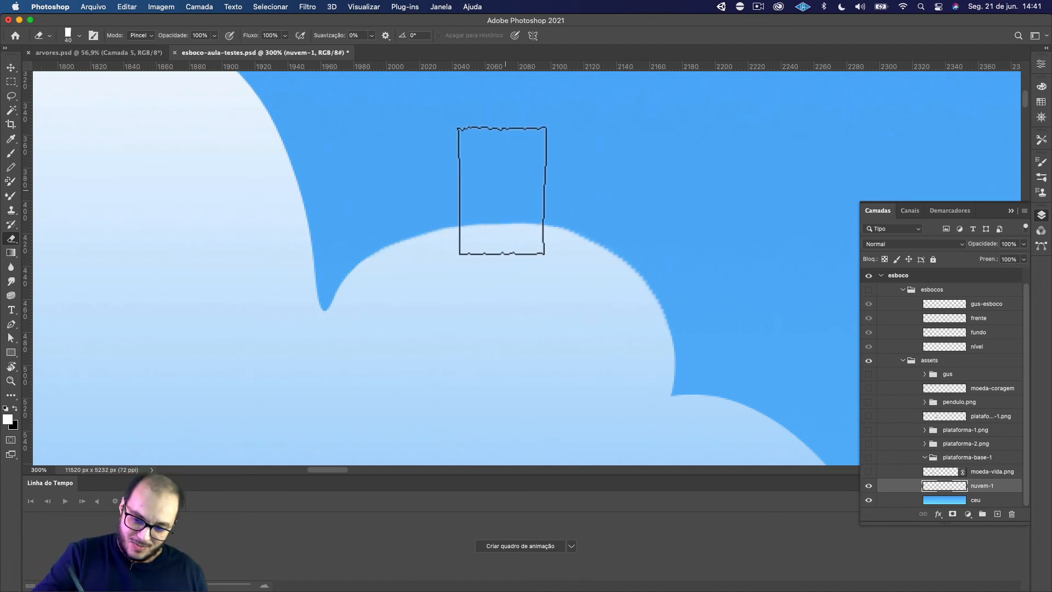
mouse_move(503, 190)
mouse_down()
mouse_move(583, 205)
mouse_move(641, 239)
mouse_move(676, 298)
mouse_move(686, 350)
mouse_up()
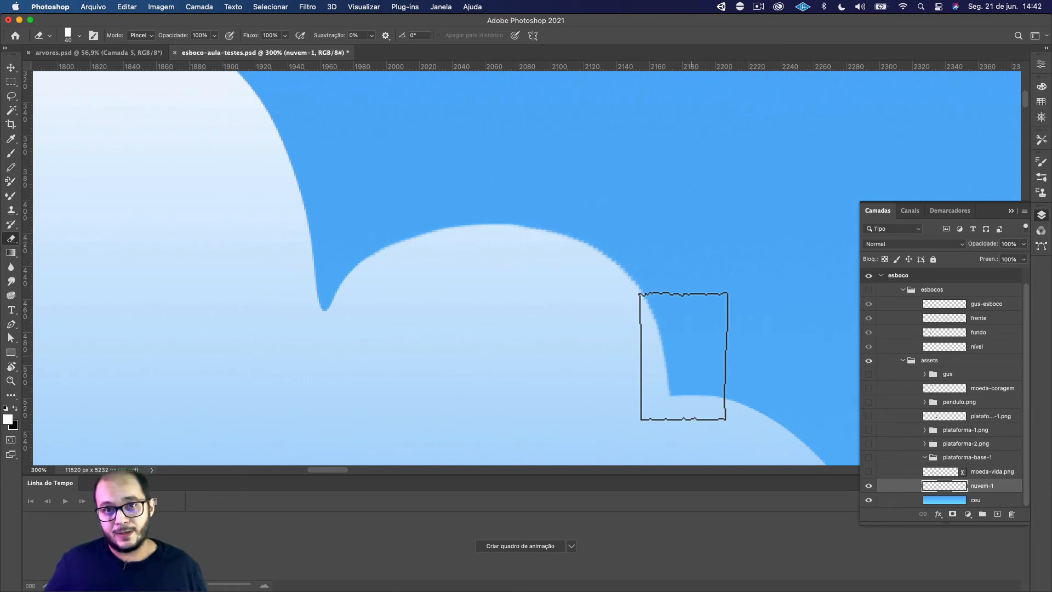
Create a new layer directly above nuvem-1 and name it nuvem-2
key(super+minus)
key(super+minus)
key(super+minus)
key(super+minus)
key(super+minus)
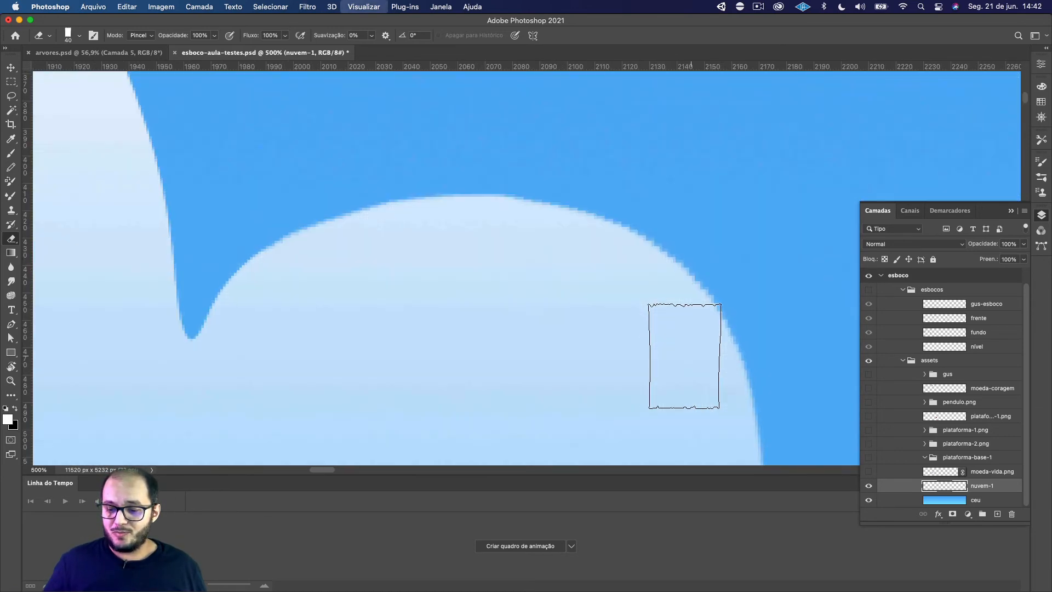
key(super+minus)
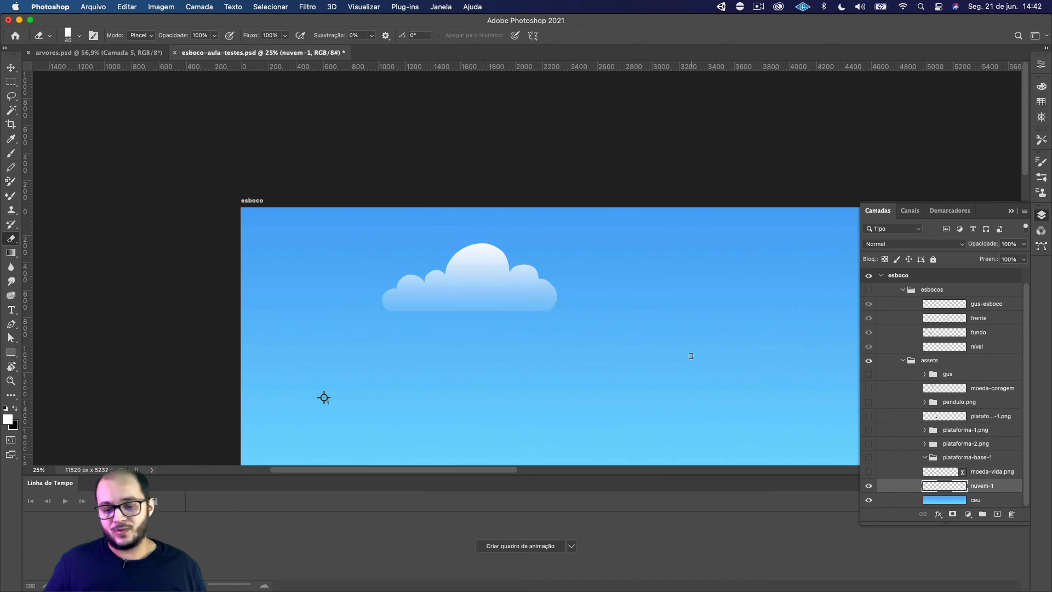
key(super+minus)
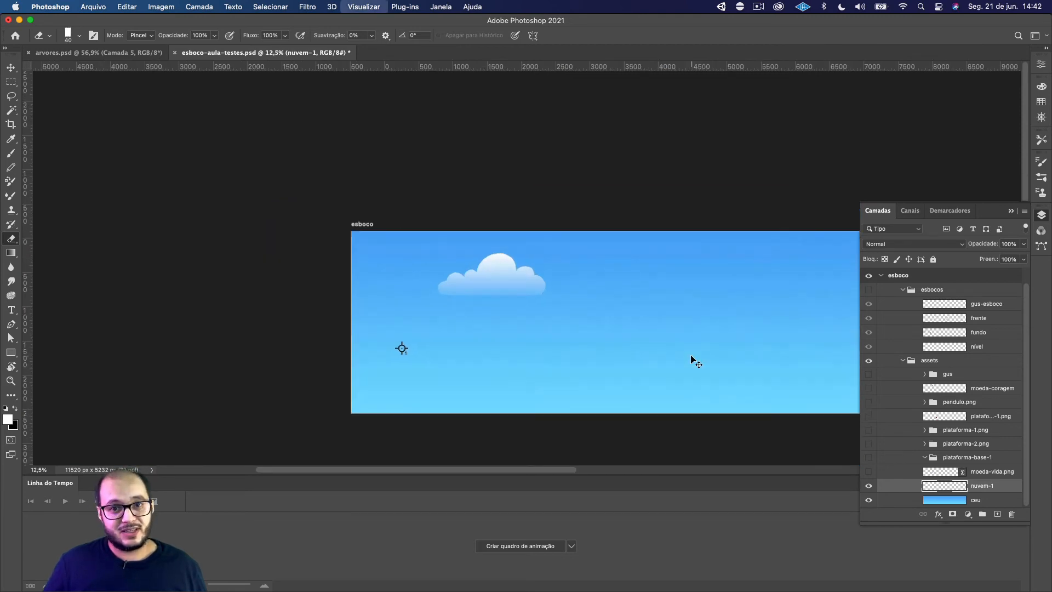
key(super+plus)
drag(688, 356, 539, 341)
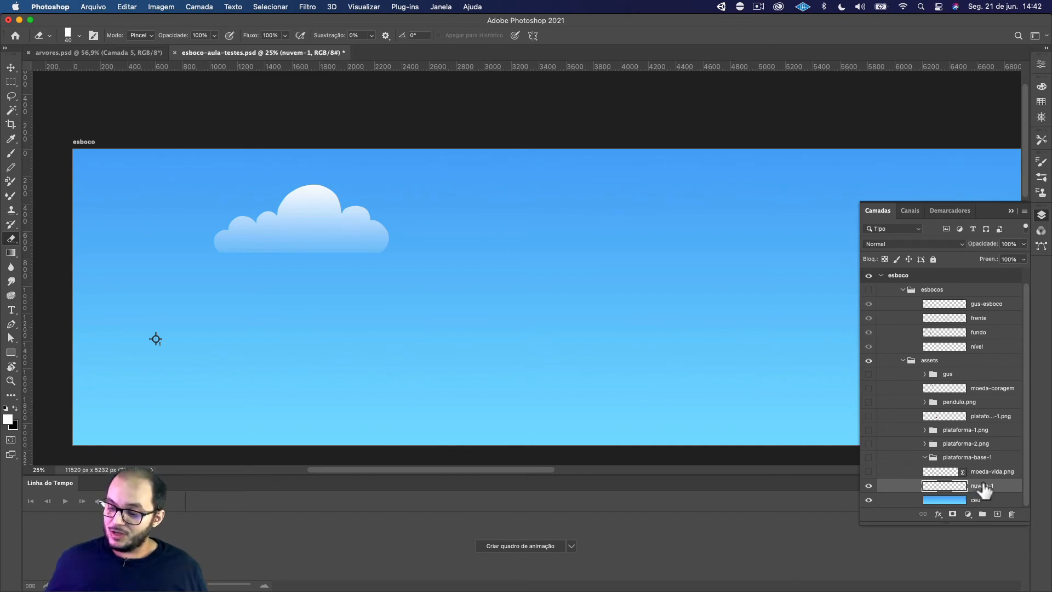
click(997, 514)
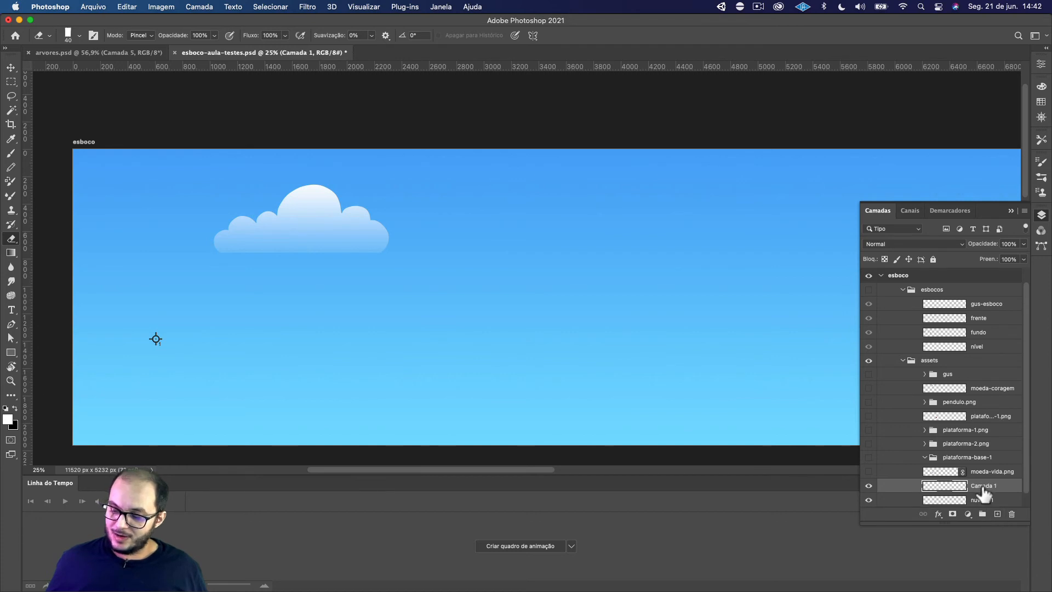
double_click(973, 484)
text(nuvem-)
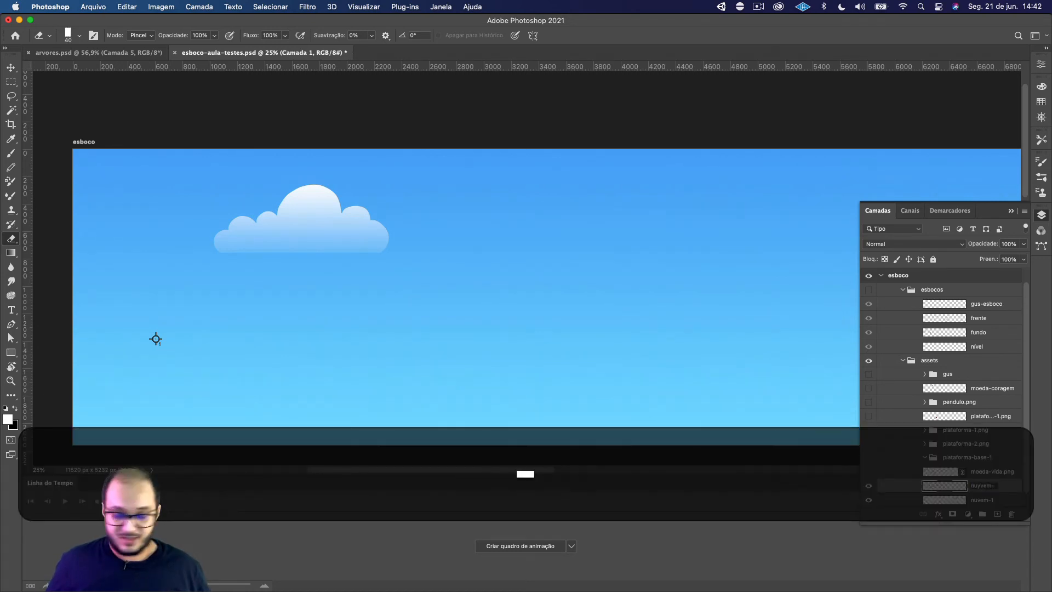
text(2)
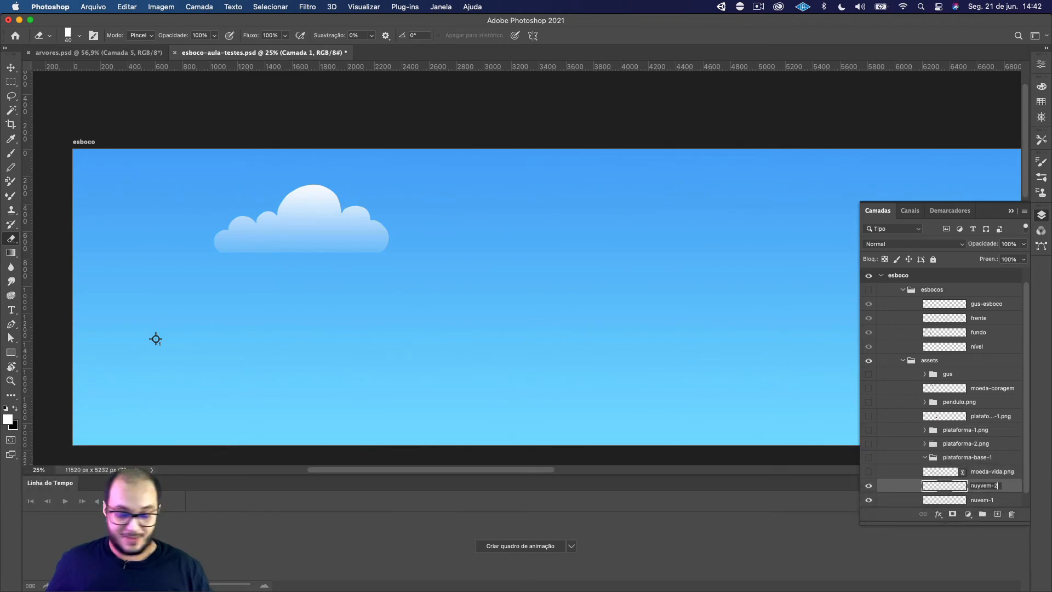
key(Left)
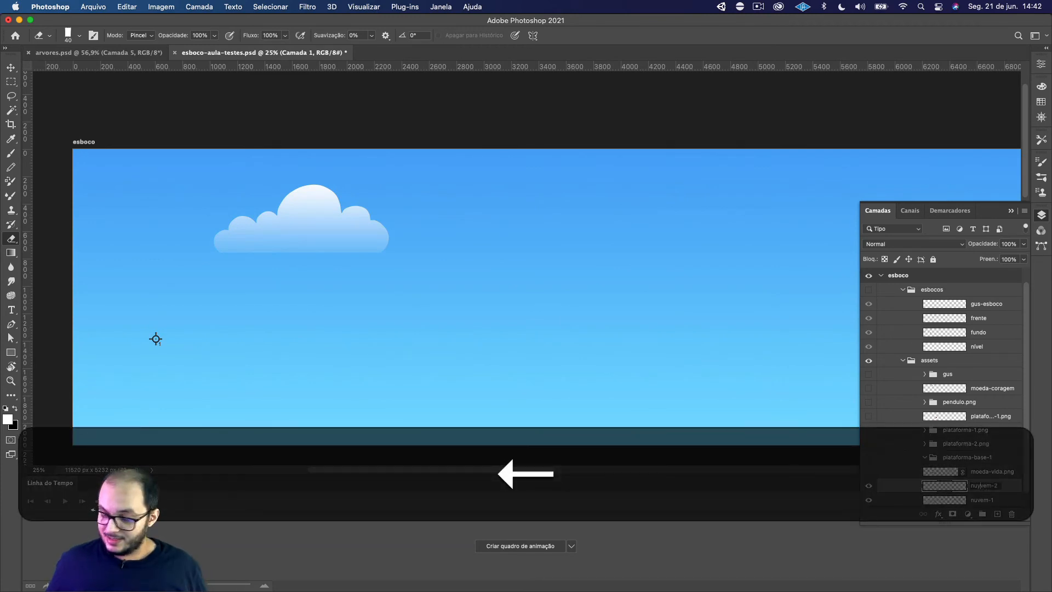
key(BackSpace)
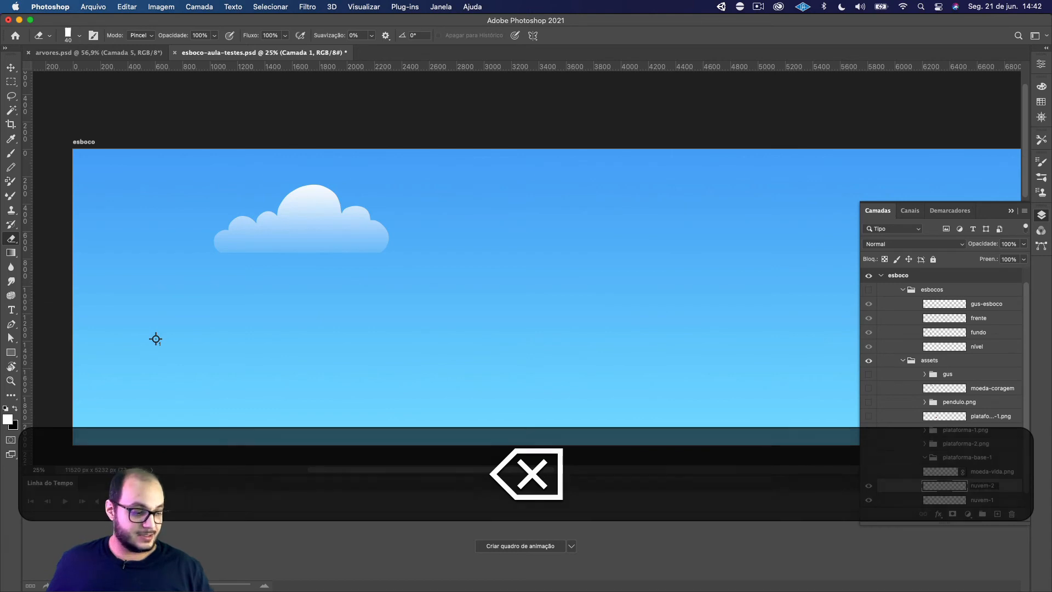
key(Return)
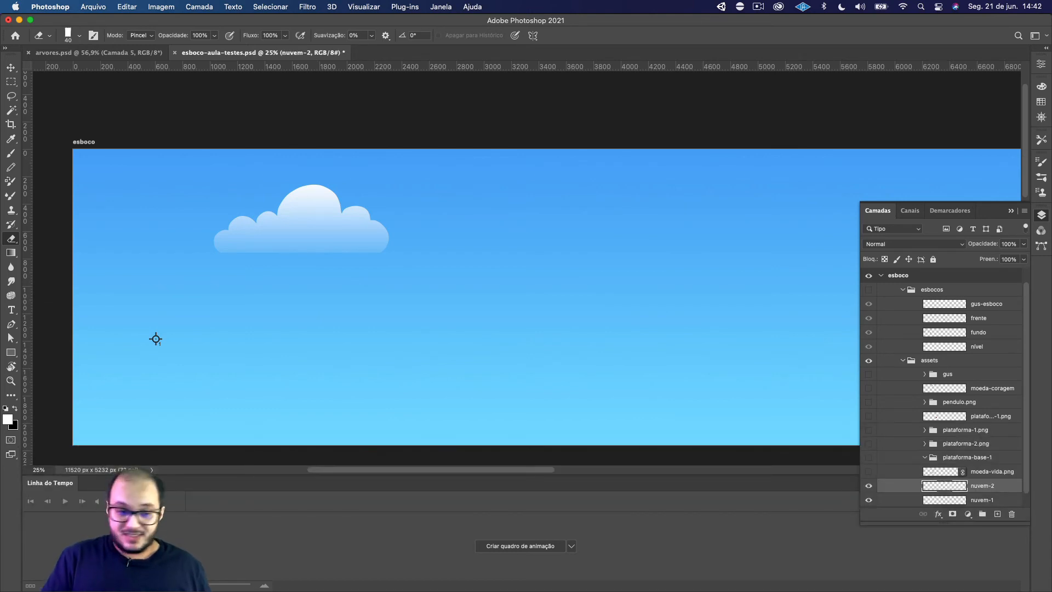
Outline a second cloud with the Lasso to the right of the first on nuvem-2, with one tall bump and smaller bumps beside it
click(11, 96)
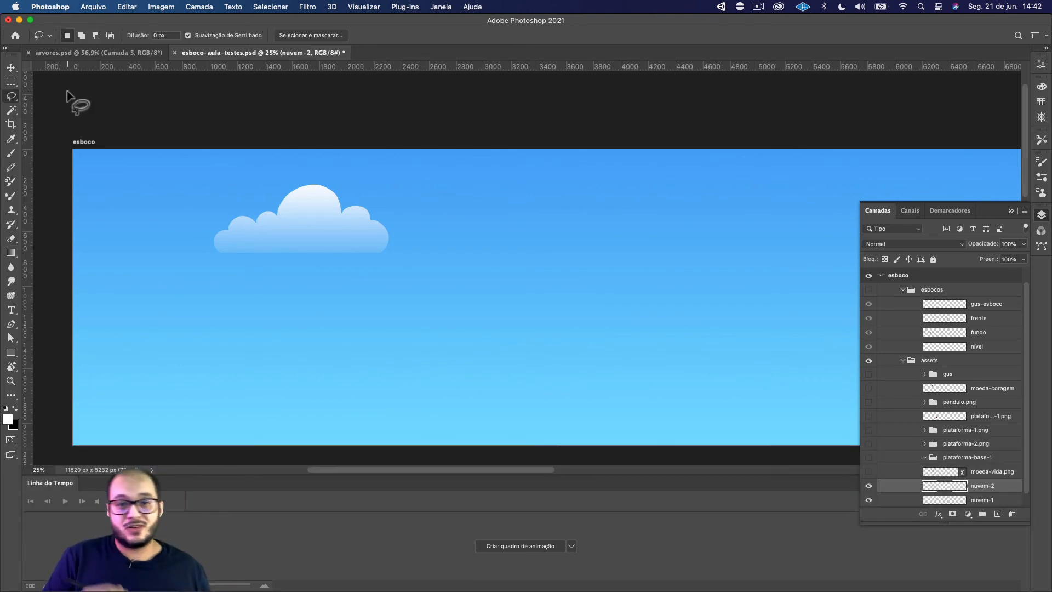
mouse_move(511, 248)
mouse_down()
mouse_move(512, 225)
mouse_move(576, 200)
mouse_move(609, 238)
mouse_up()
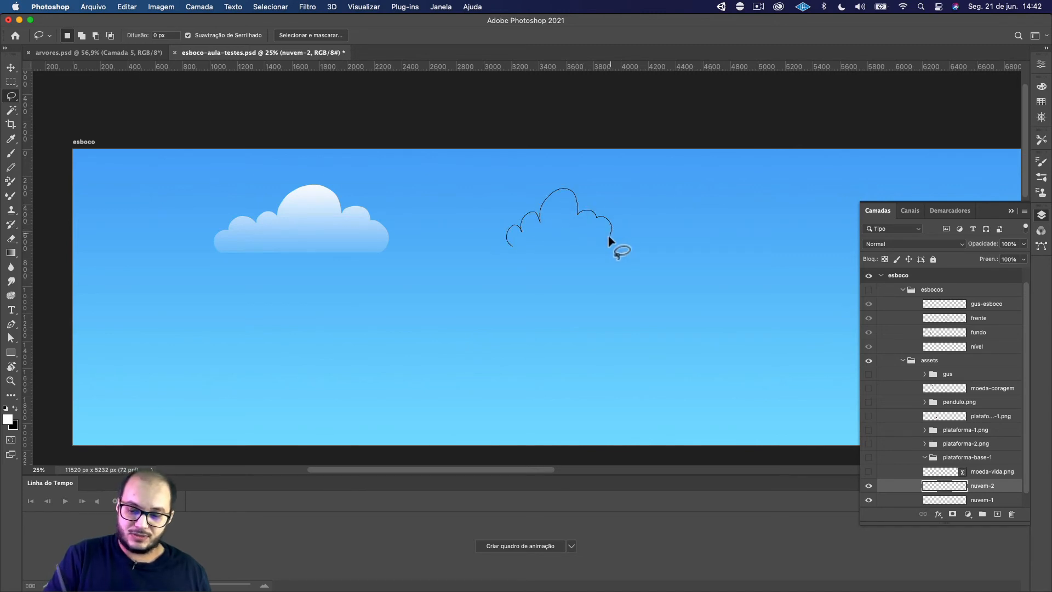
key(super+z)
mouse_move(531, 241)
mouse_down()
mouse_move(546, 198)
mouse_move(590, 213)
mouse_move(594, 226)
mouse_move(604, 219)
mouse_move(641, 230)
mouse_move(655, 246)
mouse_move(635, 275)
mouse_move(588, 277)
mouse_move(532, 262)
mouse_move(515, 242)
mouse_move(535, 233)
mouse_up()
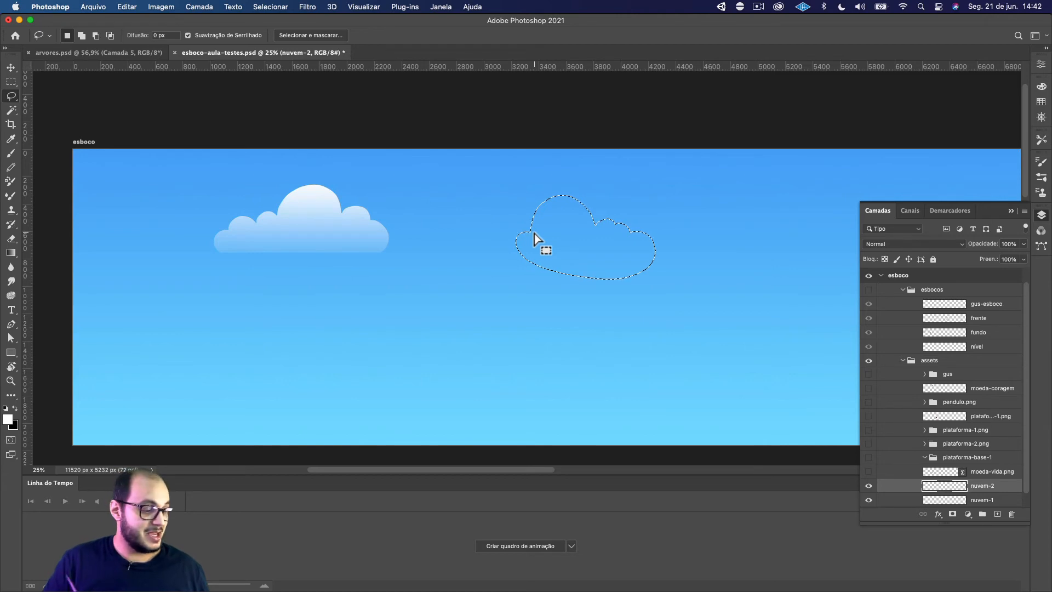
Subtract a rectangle across the lower part of the cloud selection to give it a flat, horizontal base
key(super+minus)
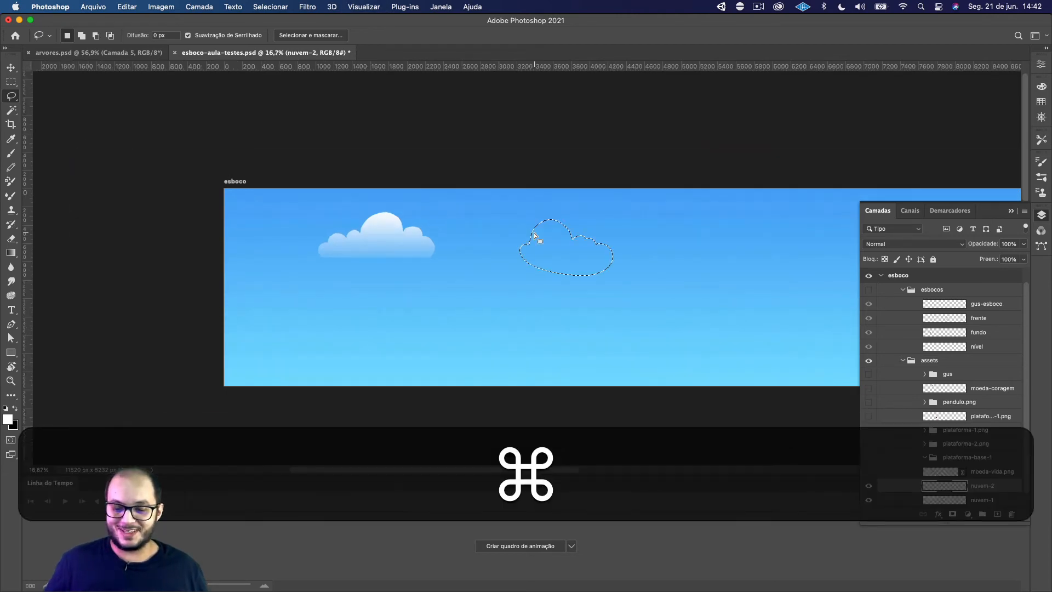
key(super+plus)
key(super+plus)
key(super+plus)
key(space)
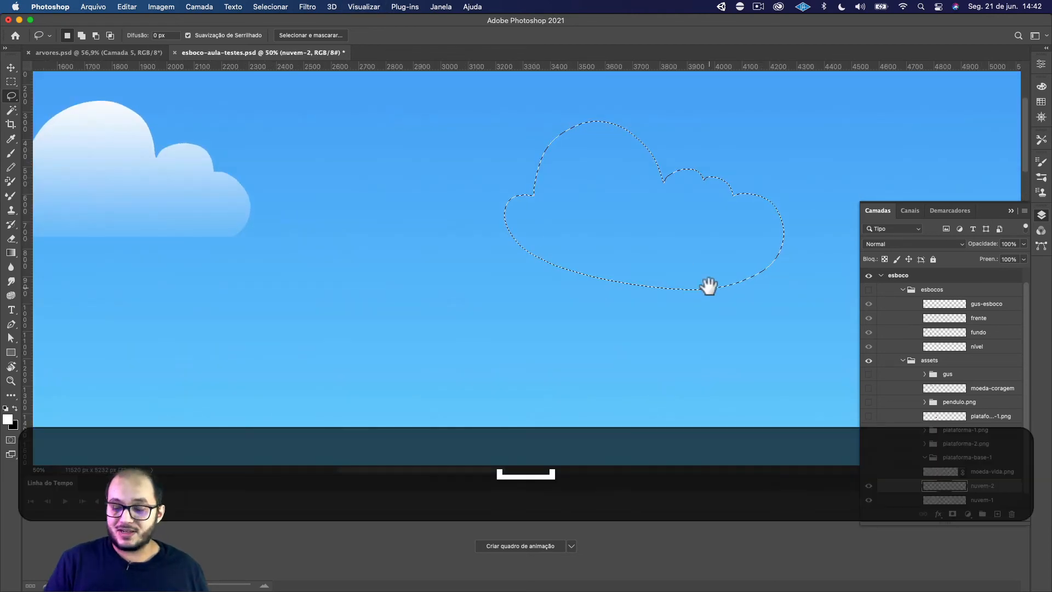
drag(709, 286, 540, 348)
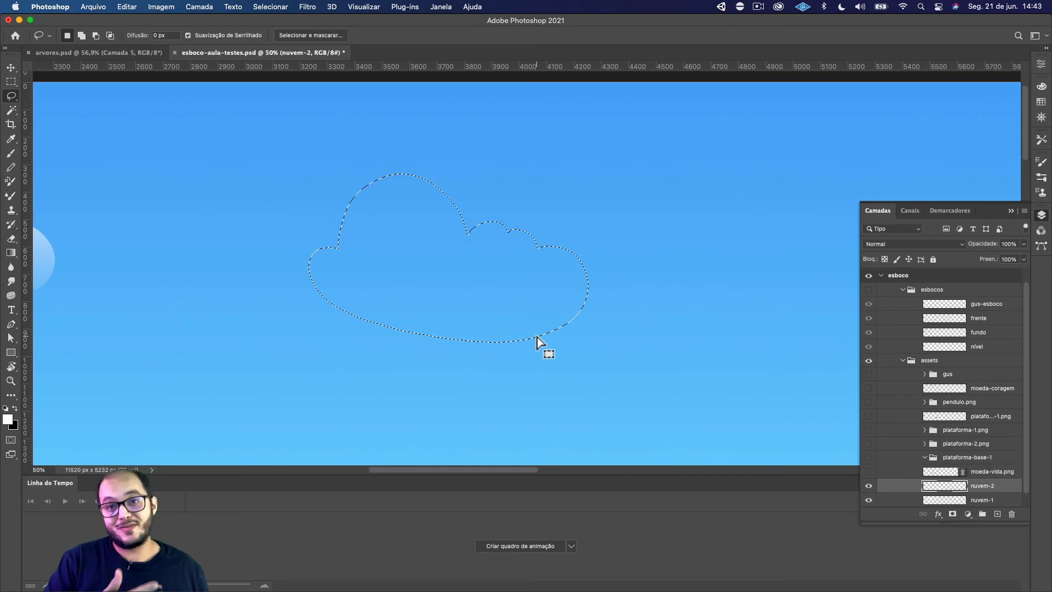
click(11, 81)
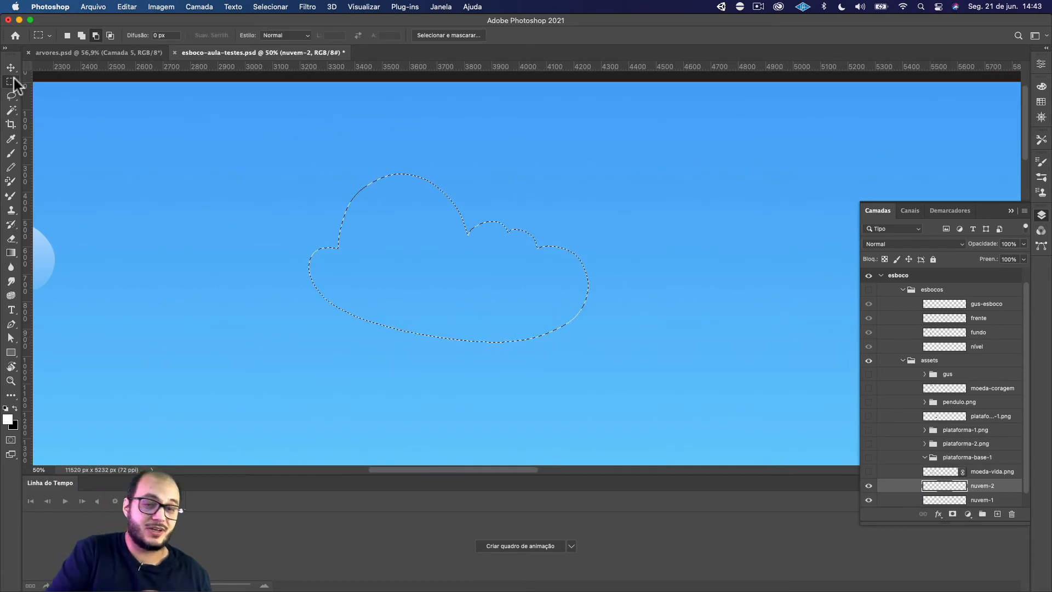
key(alt)
drag(271, 398, 627, 285)
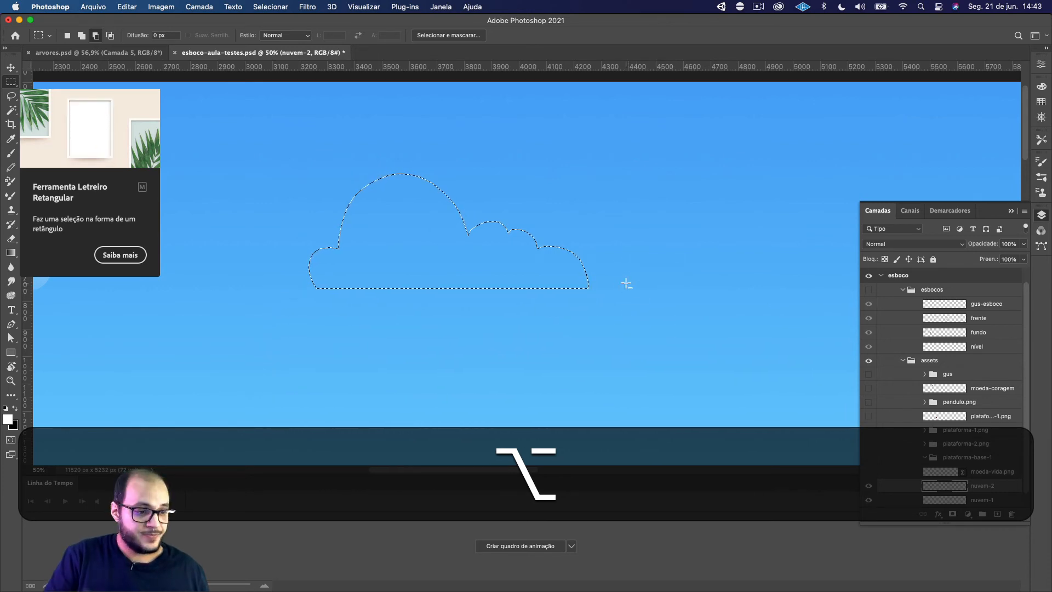
Subtract the sharp lower-right corner of the cloud selection with the Lasso
key(l)
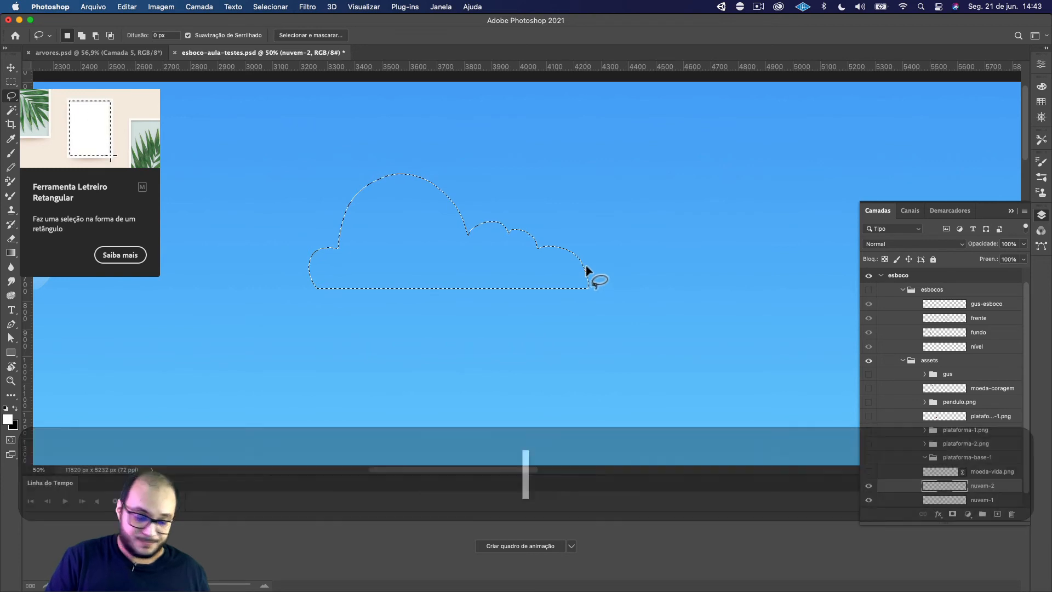
key(alt)
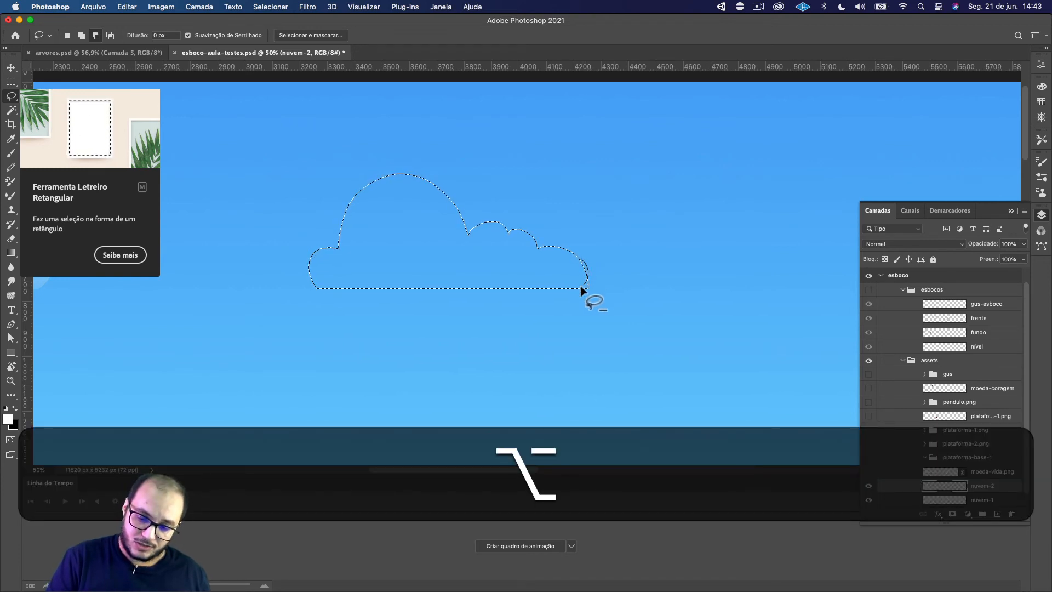
mouse_move(582, 291)
mouse_down()
mouse_move(606, 291)
mouse_move(585, 267)
mouse_up()
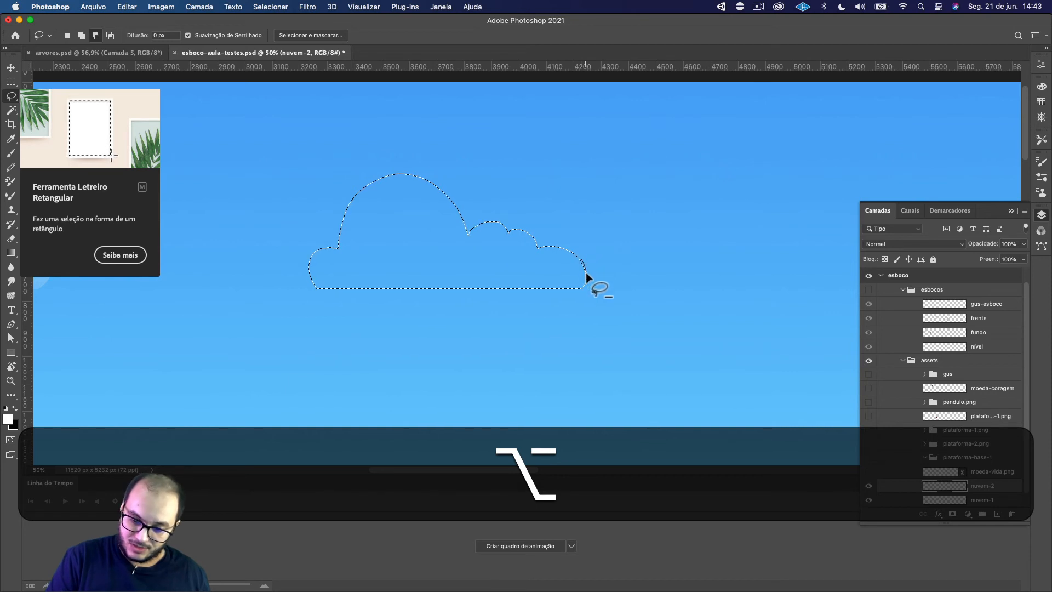
Refine the rightmost bump of the cloud selection with the Lasso, trimming and adding small areas for a smoother, rounder edge
key(super+plus)
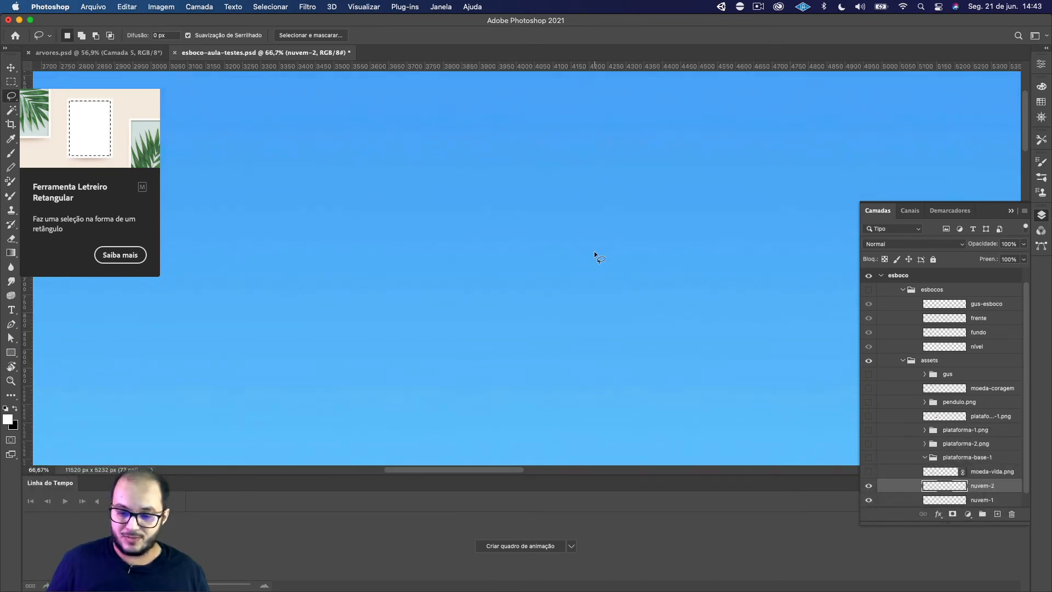
key(super+plus)
key(super+plus)
key(super+plus)
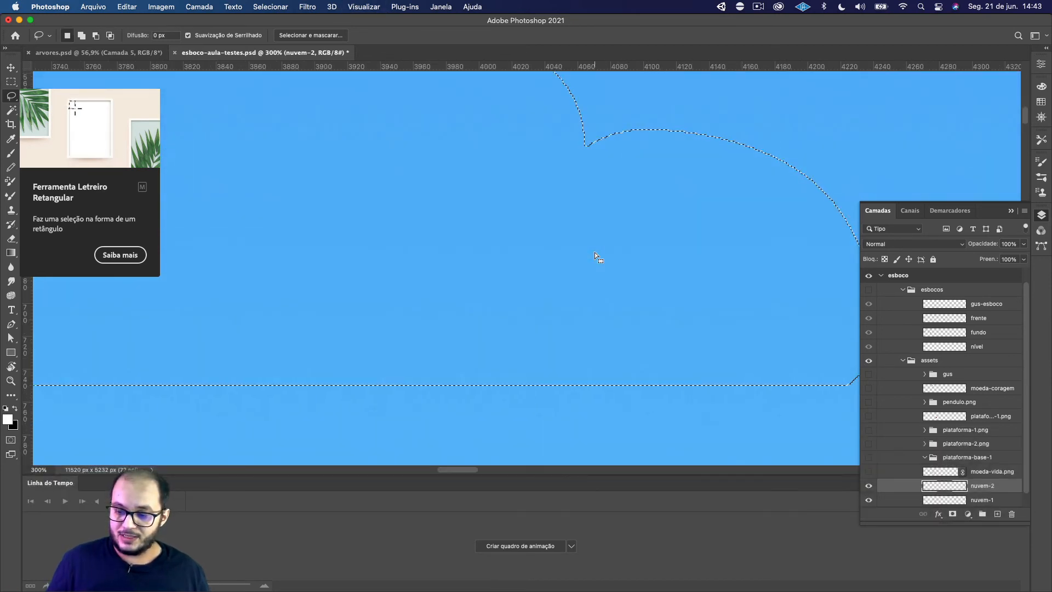
drag(681, 359, 393, 376)
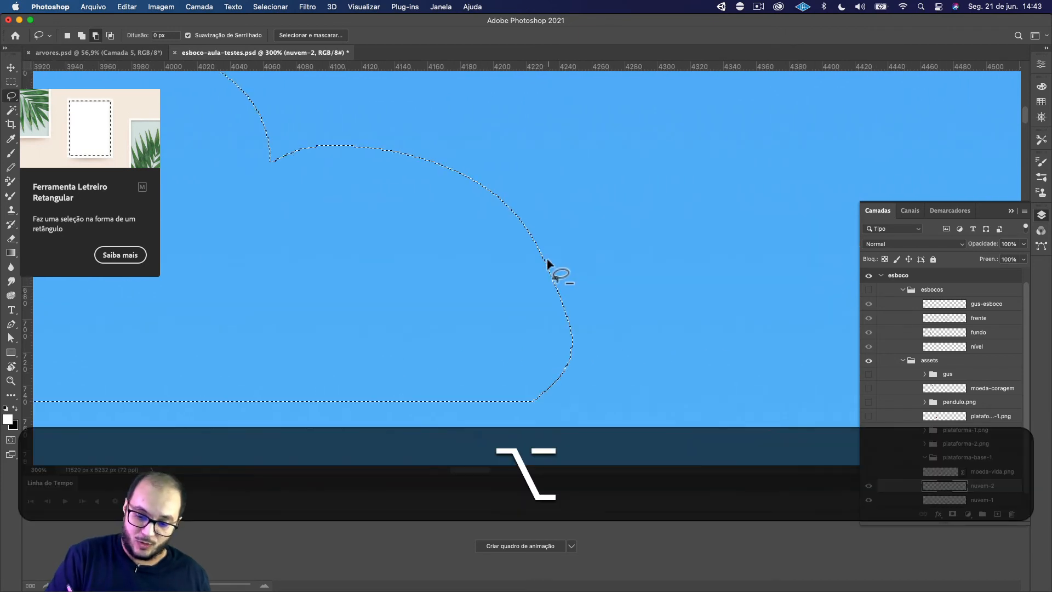
mouse_move(547, 262)
mouse_down()
mouse_move(557, 270)
mouse_move(557, 364)
mouse_move(523, 408)
mouse_move(650, 303)
mouse_move(541, 202)
mouse_up()
drag(538, 332, 620, 331)
mouse_move(599, 203)
mouse_down()
mouse_move(637, 250)
mouse_move(647, 287)
mouse_move(619, 366)
mouse_up()
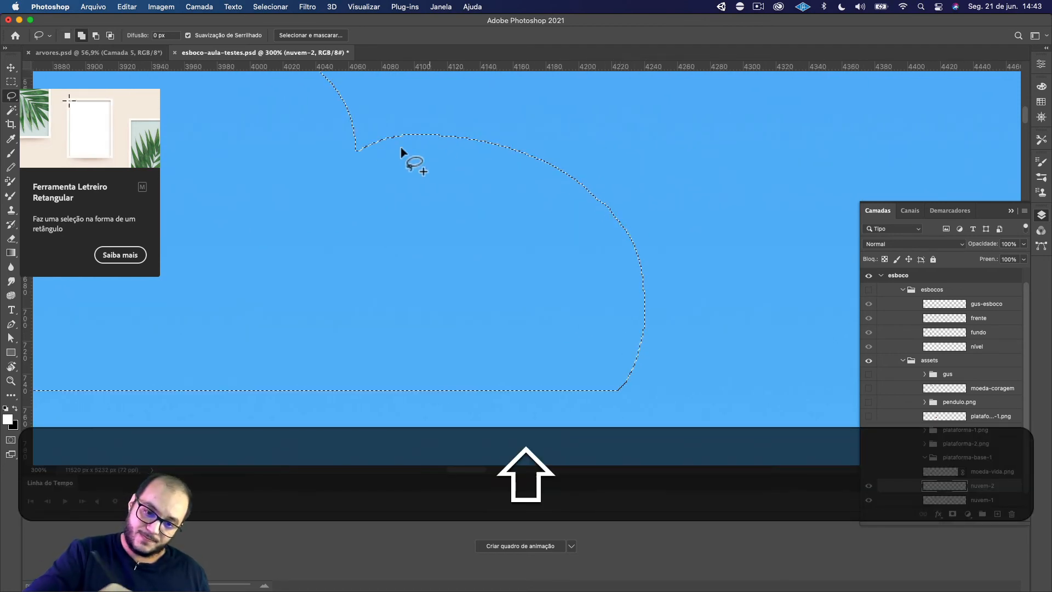
mouse_move(359, 153)
mouse_down()
mouse_move(502, 141)
mouse_move(565, 168)
mouse_move(616, 210)
mouse_move(645, 294)
mouse_move(619, 386)
mouse_up()
Add Lasso areas along the outer edge and lower corner of the cloud selection's leftmost bump to round it down to the base
key(space)
mouse_move(495, 317)
mouse_down()
mouse_move(484, 299)
mouse_move(710, 287)
mouse_up()
drag(381, 321, 616, 345)
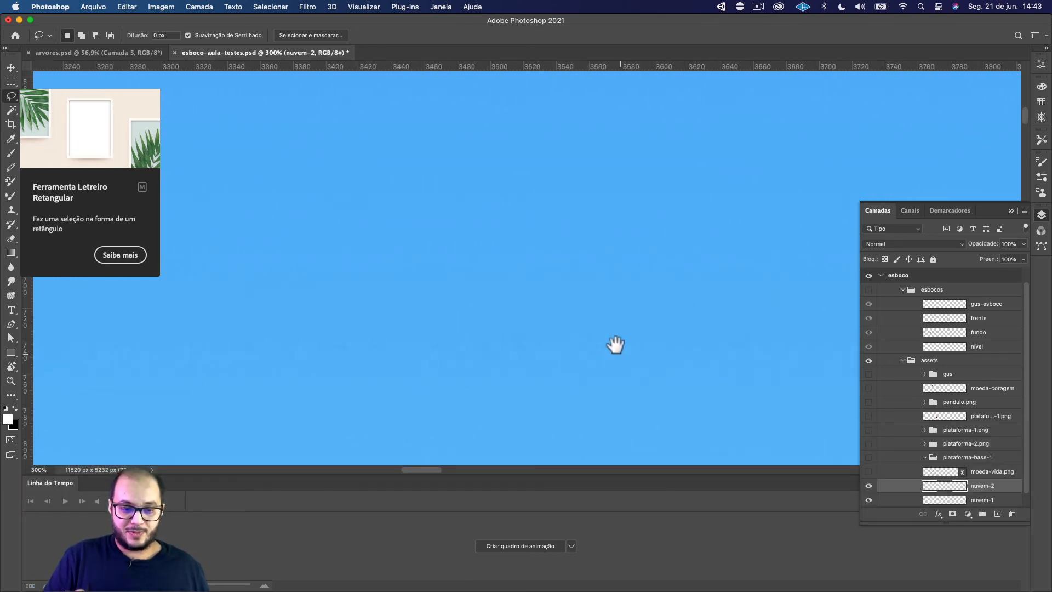
drag(403, 320, 647, 351)
drag(389, 324, 565, 343)
drag(389, 340, 537, 370)
drag(434, 364, 574, 322)
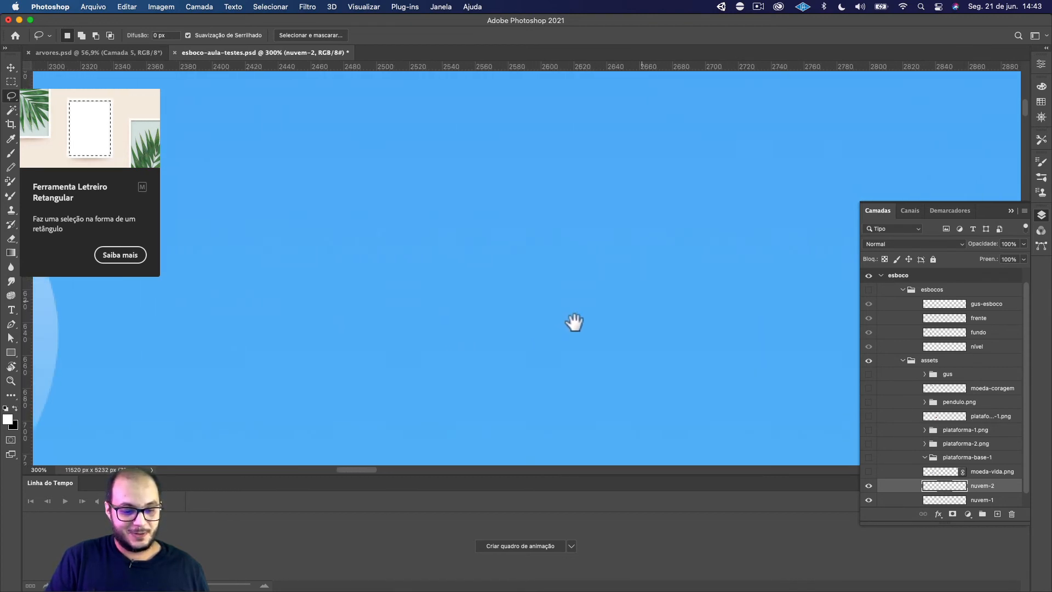
drag(437, 345, 513, 301)
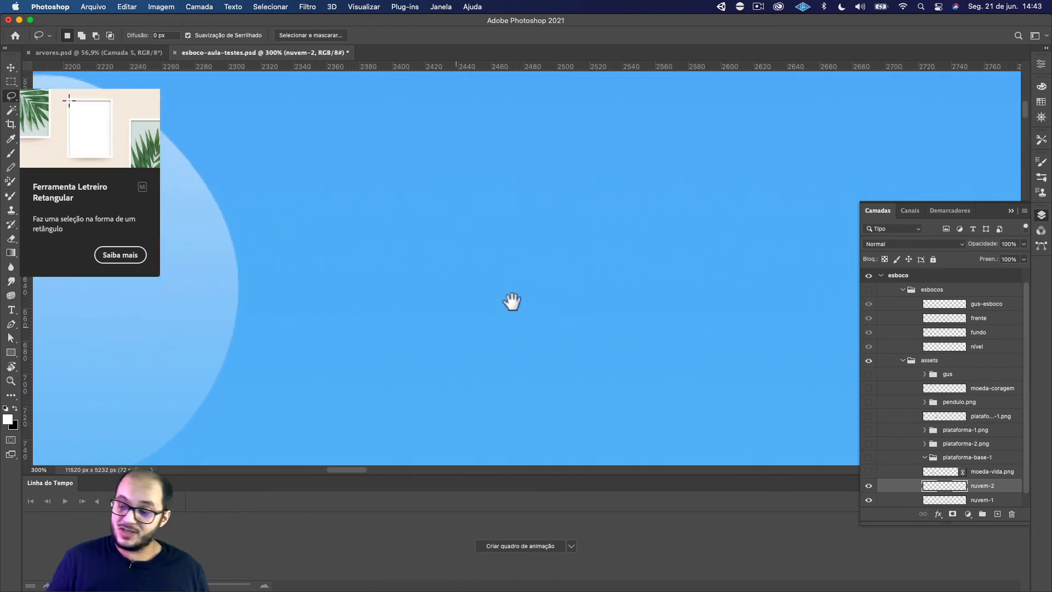
key(super+minus)
key(super+minus)
key(super+minus)
key(super+minus)
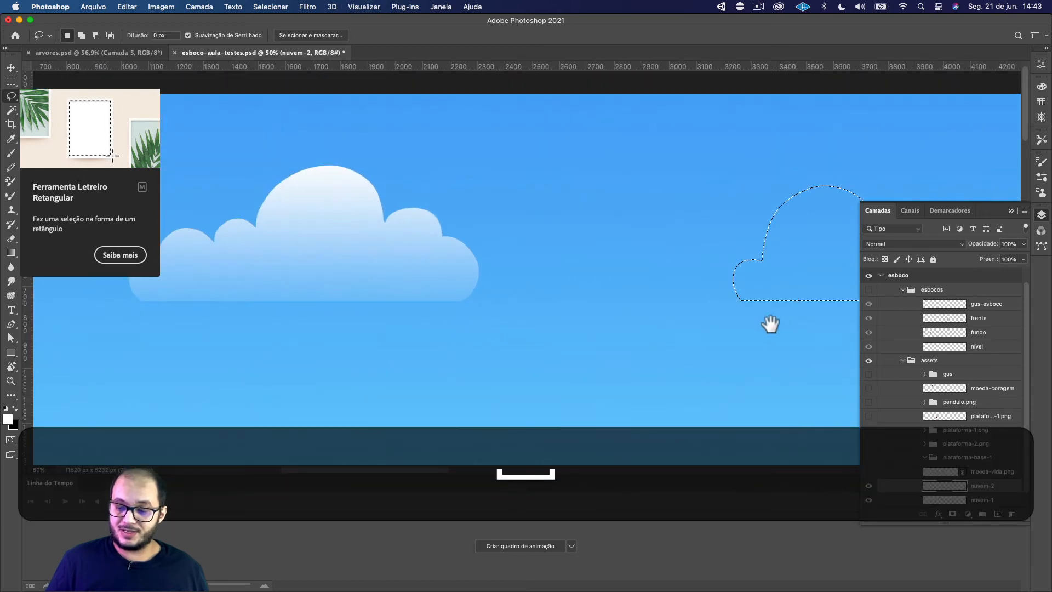
drag(771, 324, 474, 327)
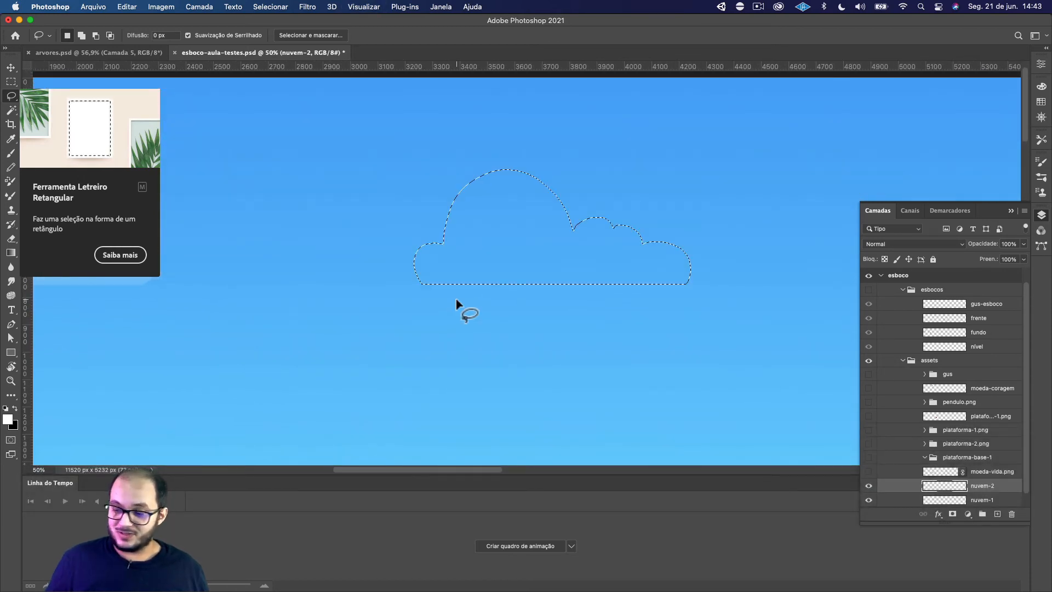
key(super+equal)
key(super+equal)
drag(456, 299, 521, 281)
key(shift)
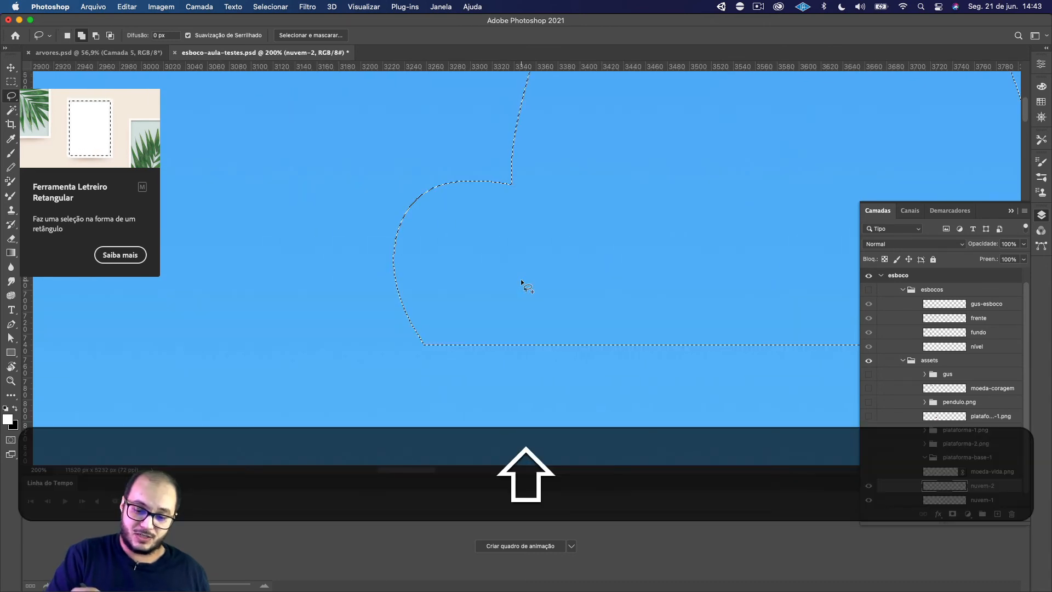
mouse_move(397, 236)
mouse_down()
mouse_move(389, 287)
mouse_move(414, 338)
mouse_move(495, 327)
mouse_move(405, 330)
mouse_move(389, 306)
mouse_move(390, 238)
mouse_move(415, 200)
mouse_move(444, 190)
mouse_up()
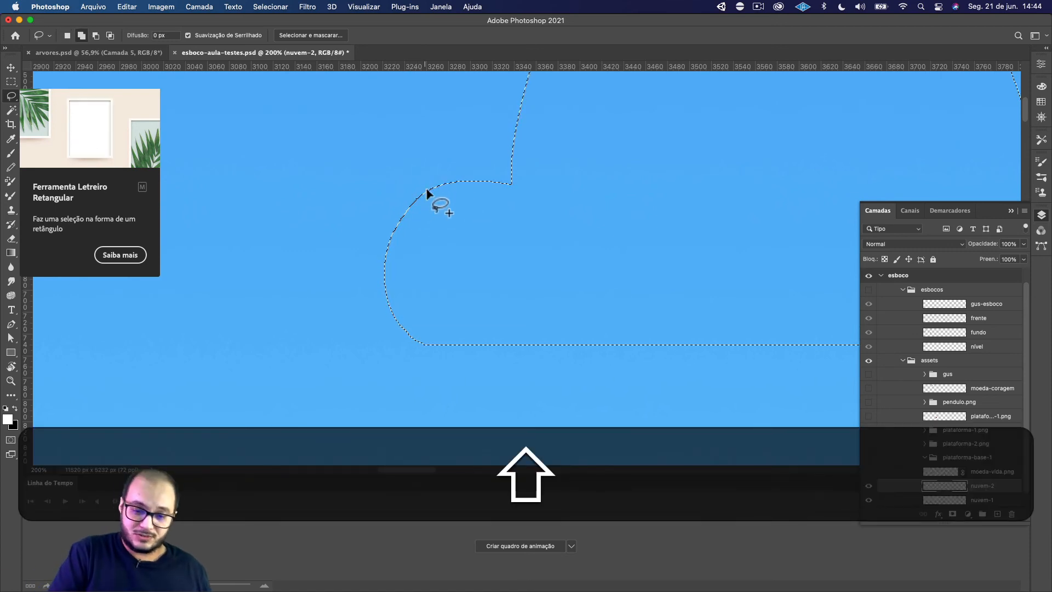
mouse_move(429, 190)
mouse_down()
mouse_move(388, 240)
mouse_move(390, 296)
mouse_move(508, 302)
mouse_up()
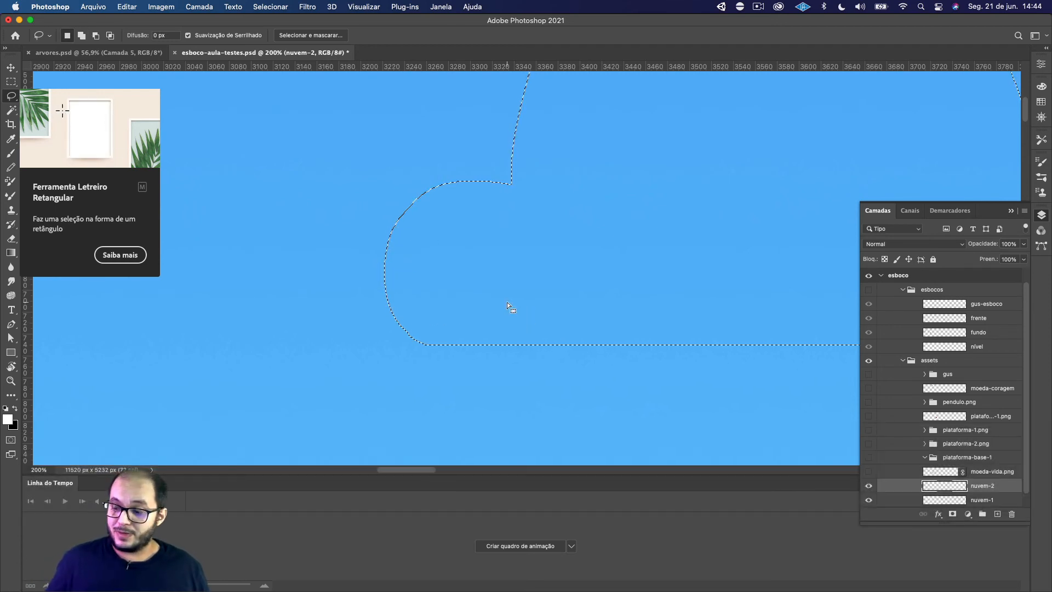
key(super+minus)
key(super+minus)
key(super+minus)
key(super+minus)
key(super+minus)
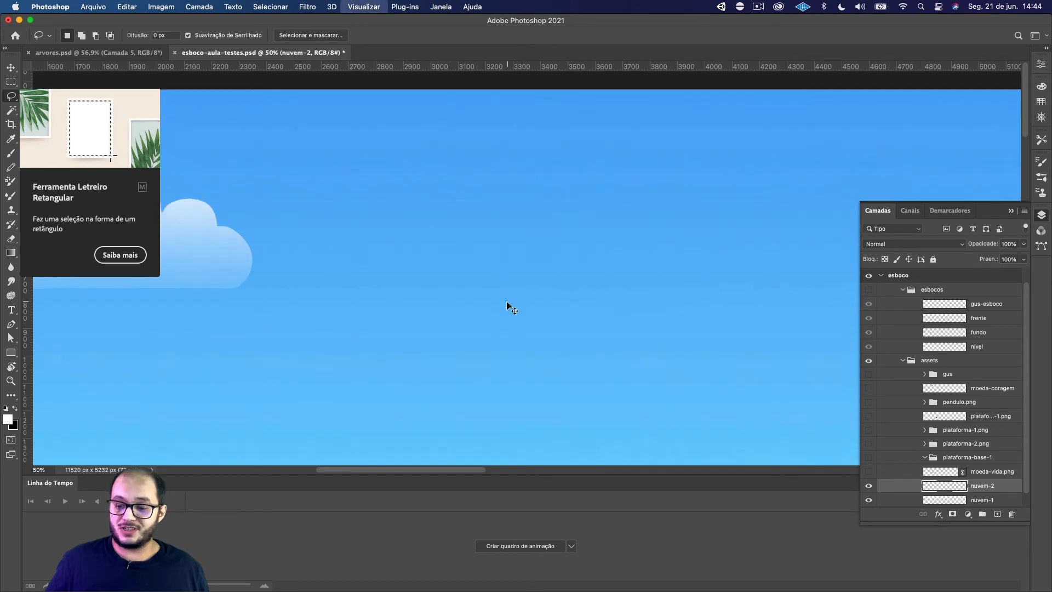
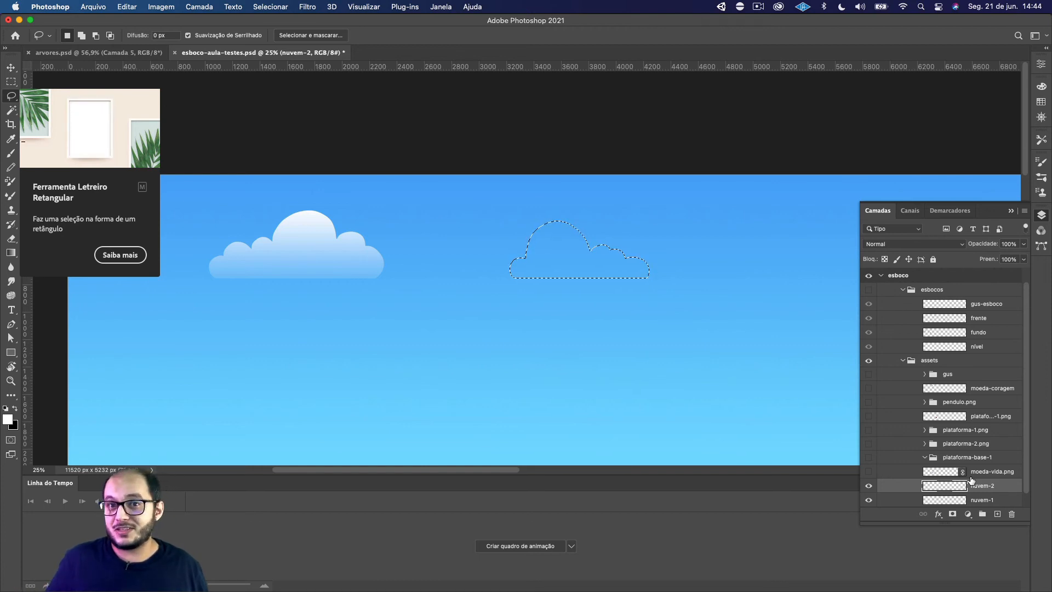
Fill the cloud selection on nuvem-2 with a vertical white-to-transparent gradient, from above the cloud to below its base, and deselect
click(16, 252)
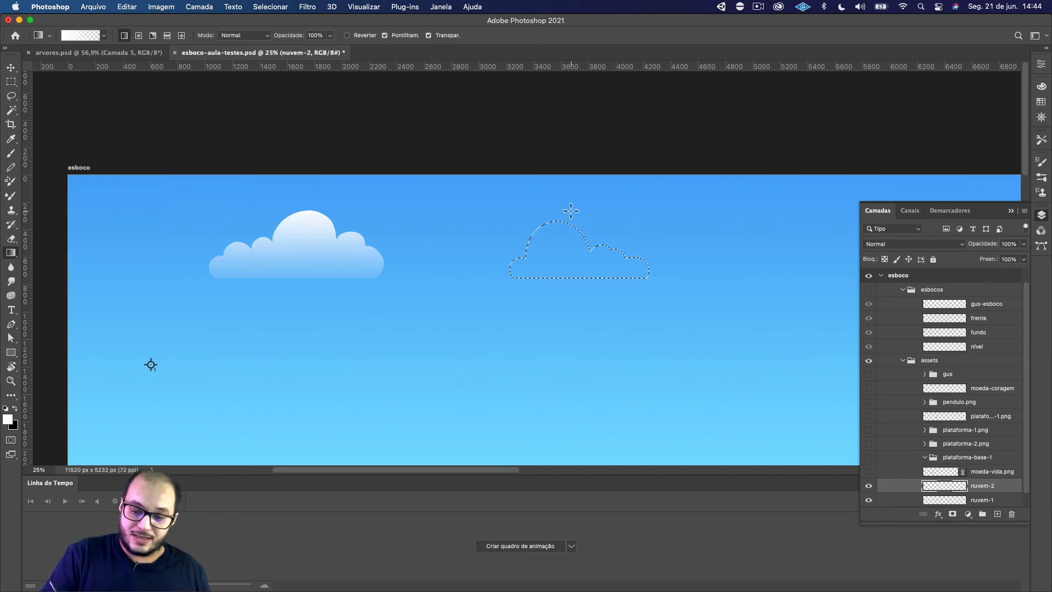
drag(572, 208, 574, 256)
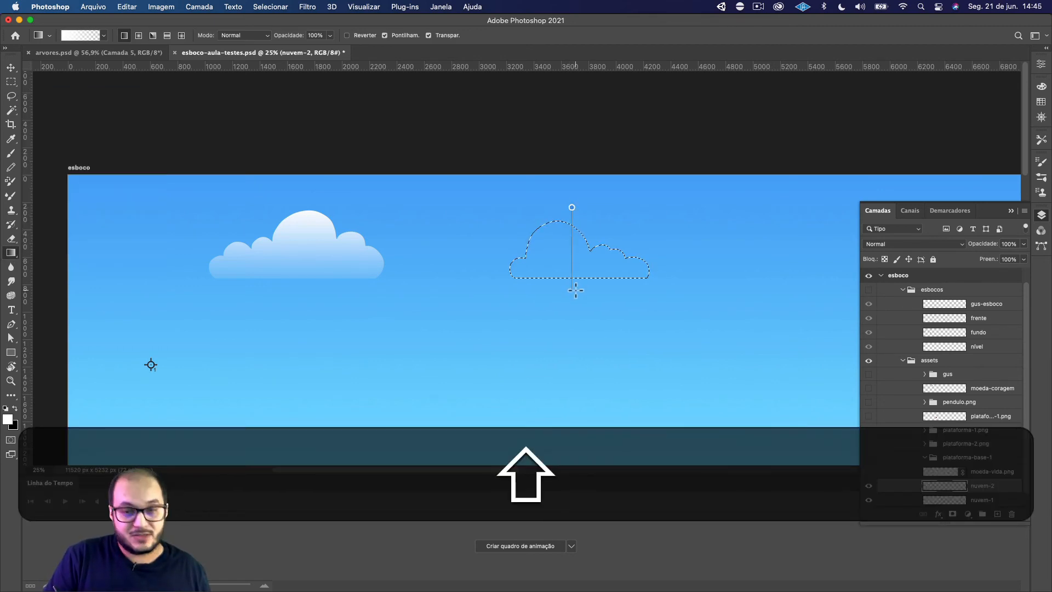
drag(575, 289, 575, 288)
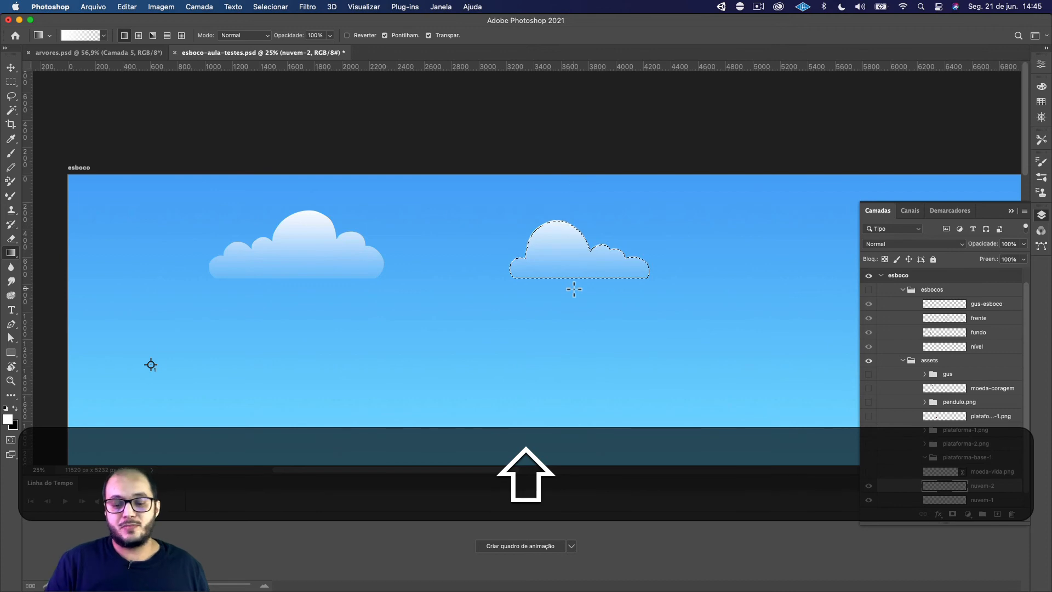
key(super+d)
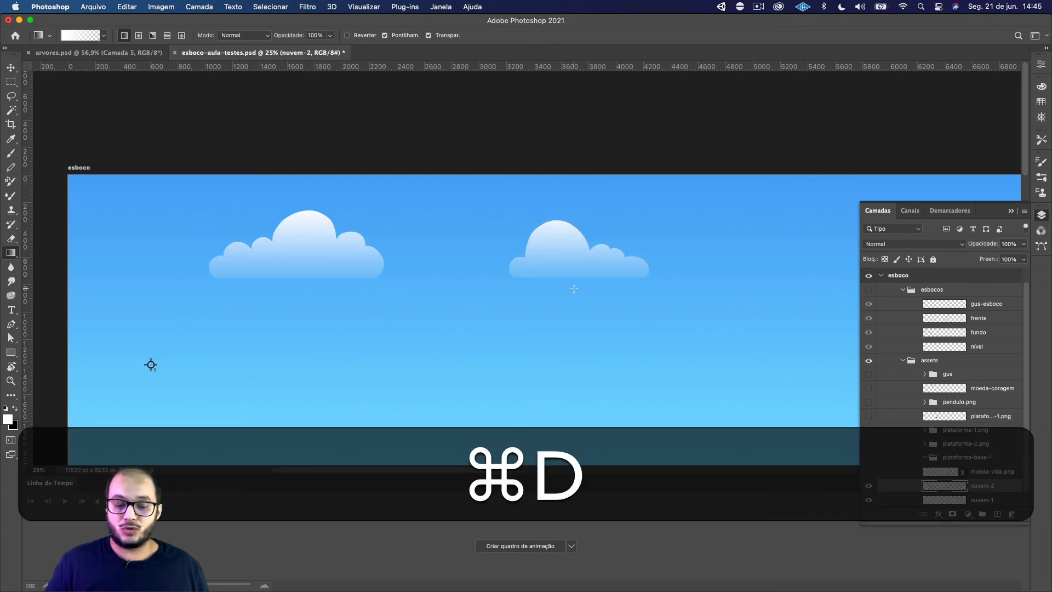
Scale the nuvem-2 cloud down proportionally so it is clearly smaller than the first cloud
drag(688, 376, 611, 344)
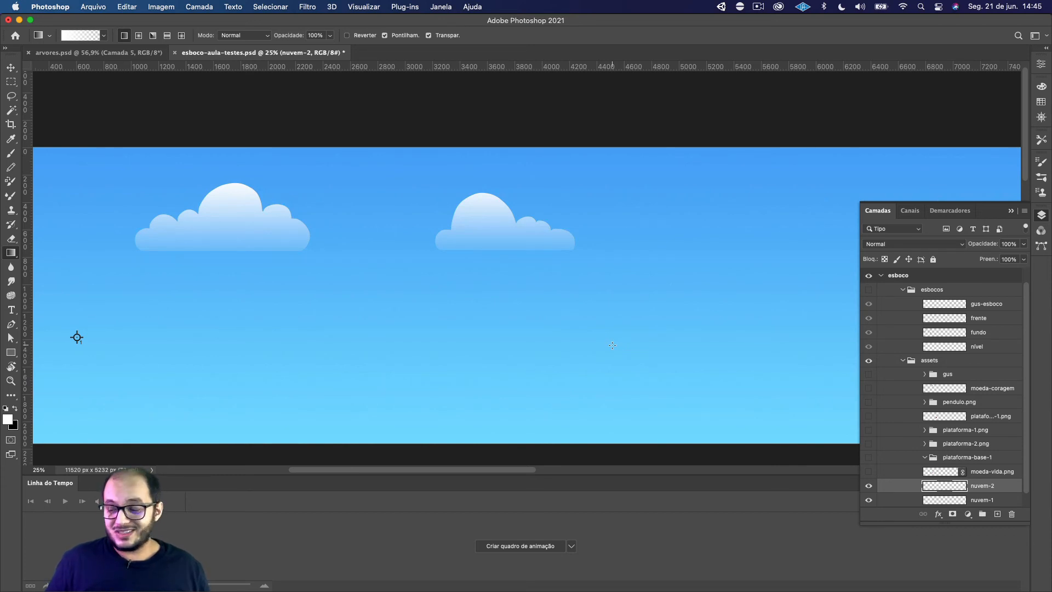
key(super+minus)
key(super+minus)
key(super+minus)
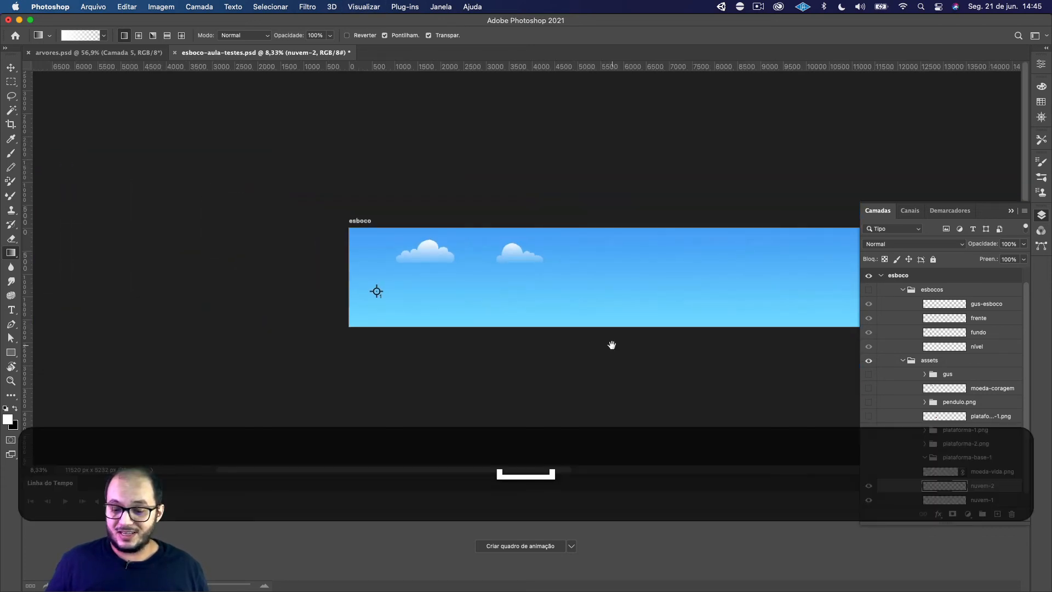
drag(663, 341, 496, 336)
key(v)
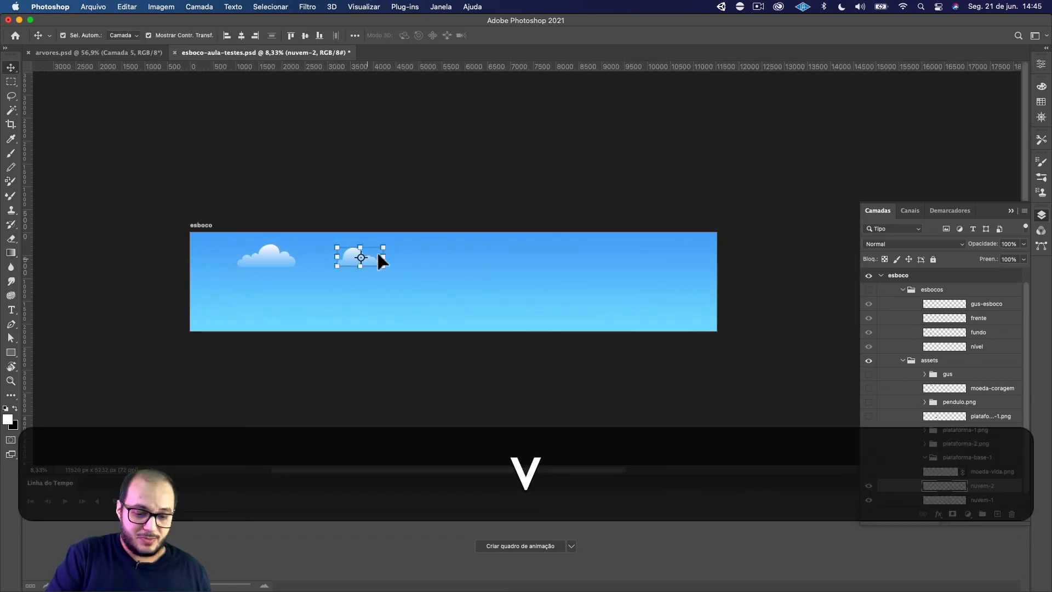
drag(383, 266, 373, 262)
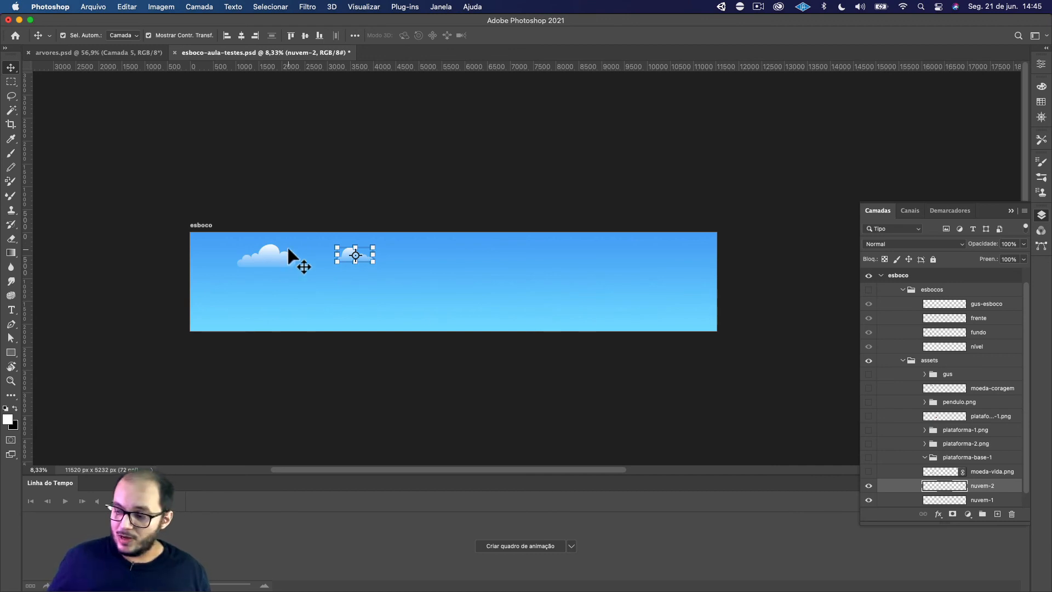
Reposition the clouds: shift nuvem-2 down and left, and the larger nuvem-1 slightly up and left
key(super+plus)
key(super+plus)
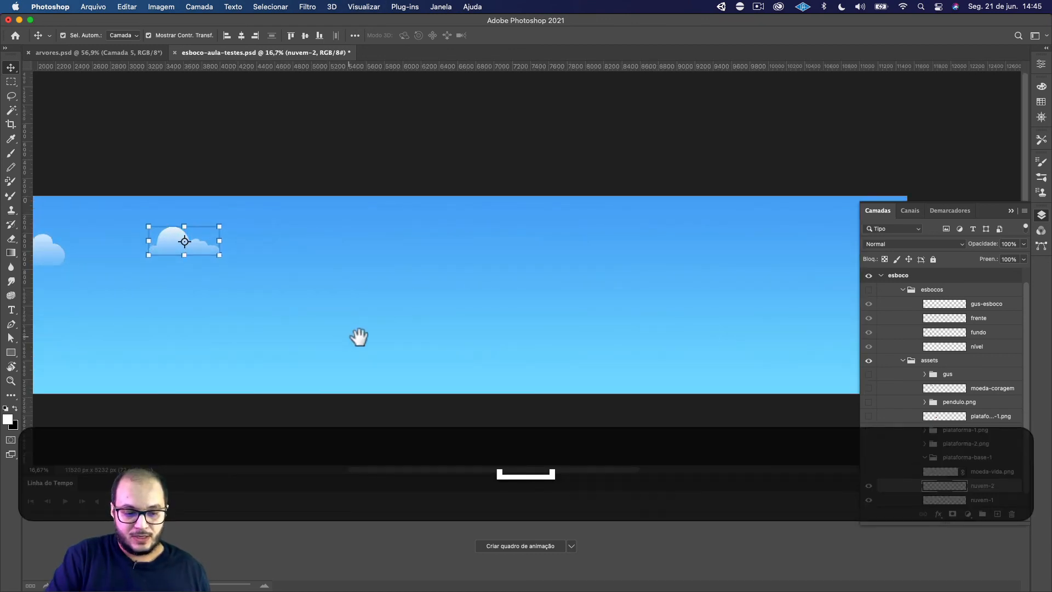
drag(359, 336, 518, 340)
click(410, 180)
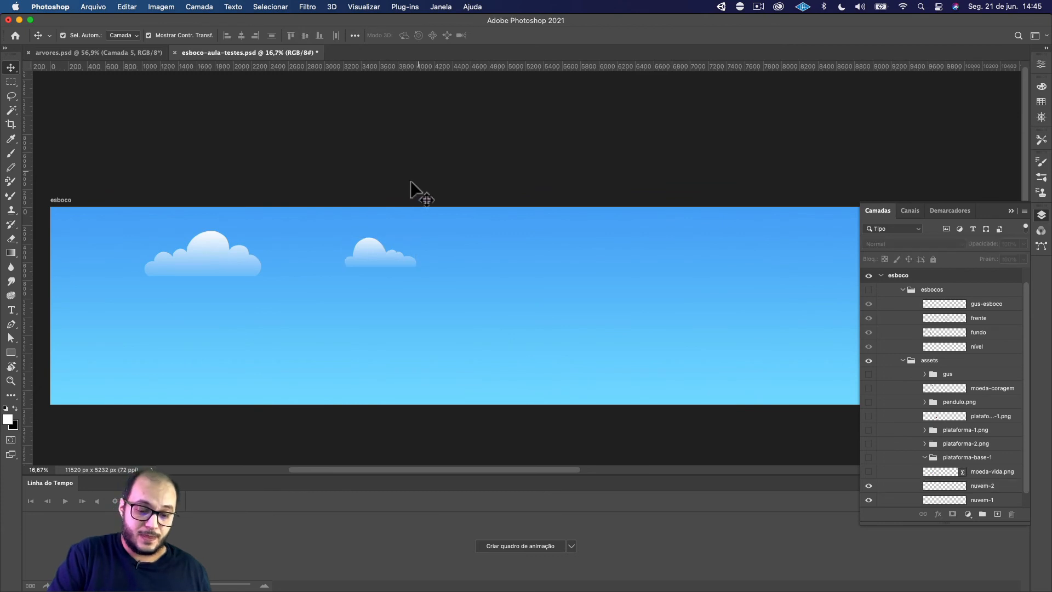
drag(366, 255, 309, 278)
Duplicate the nuvem-1 cloud to the right of the other two clouds and rename the copy's layer nuvem-3
drag(232, 257, 587, 262)
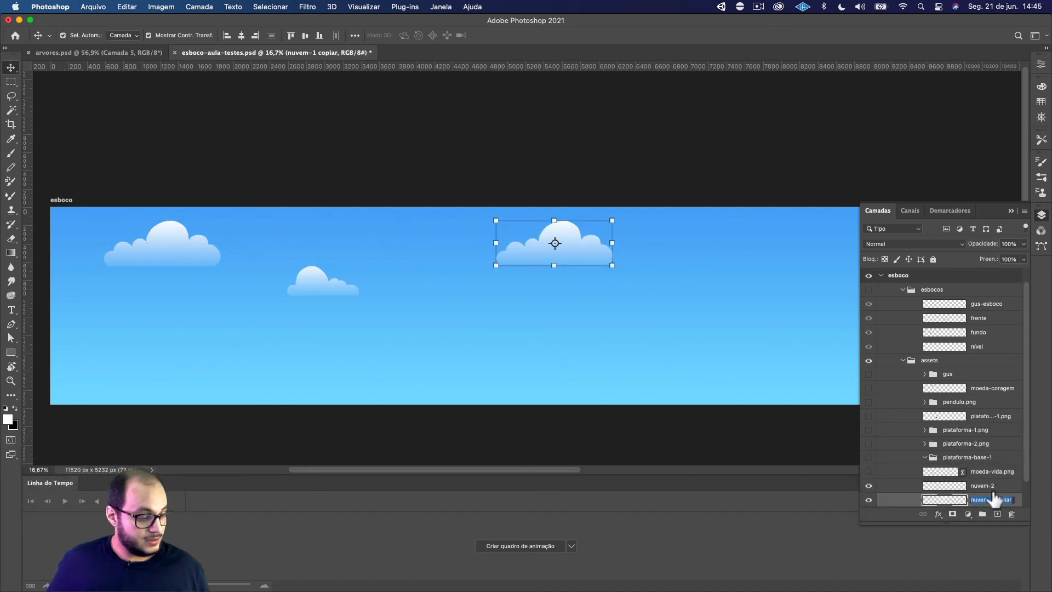
text(nuvem-)
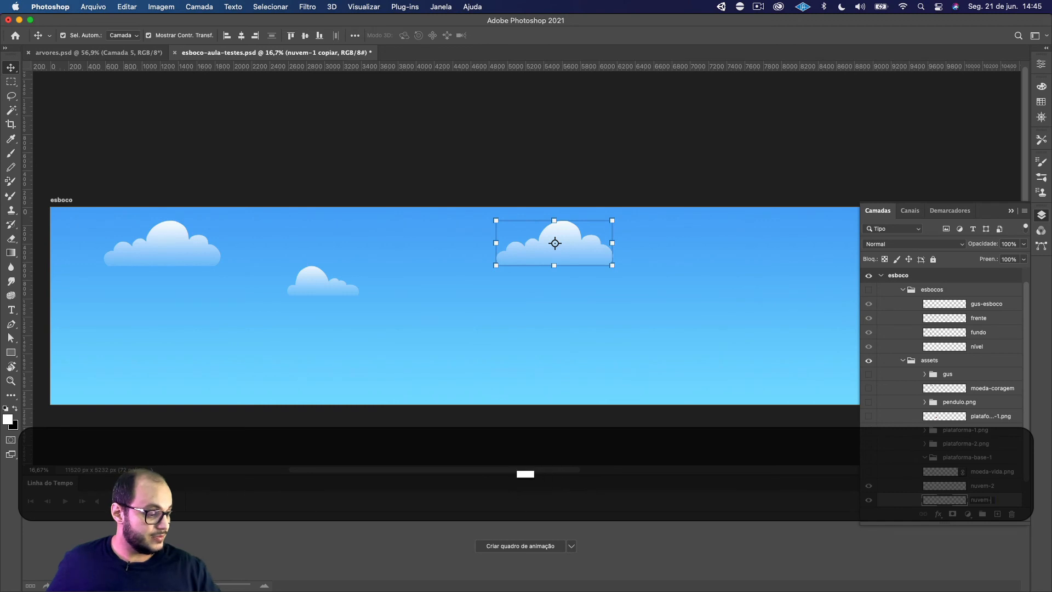
text(3)
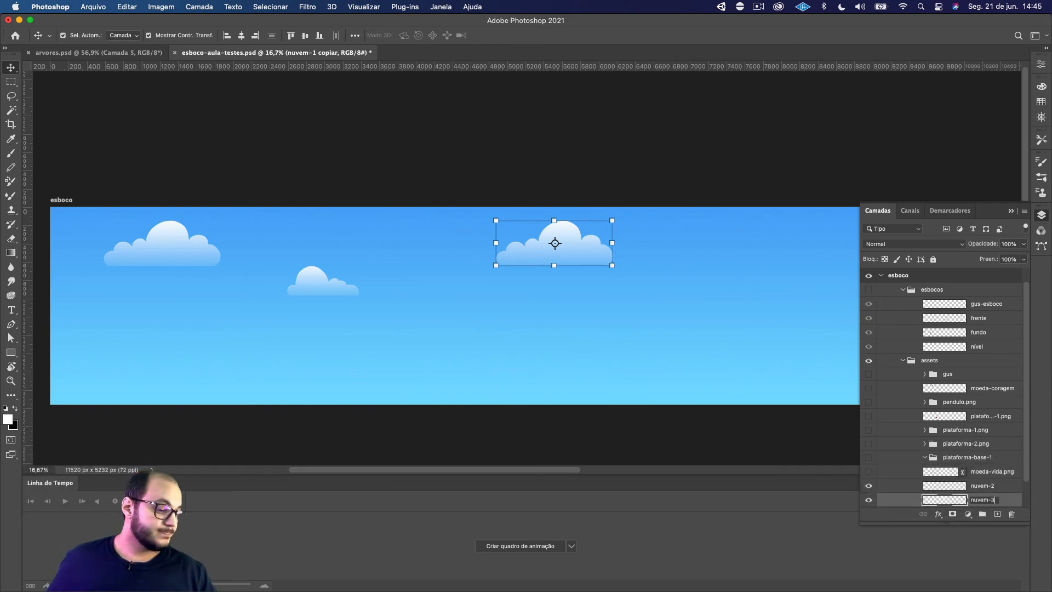
key(Return)
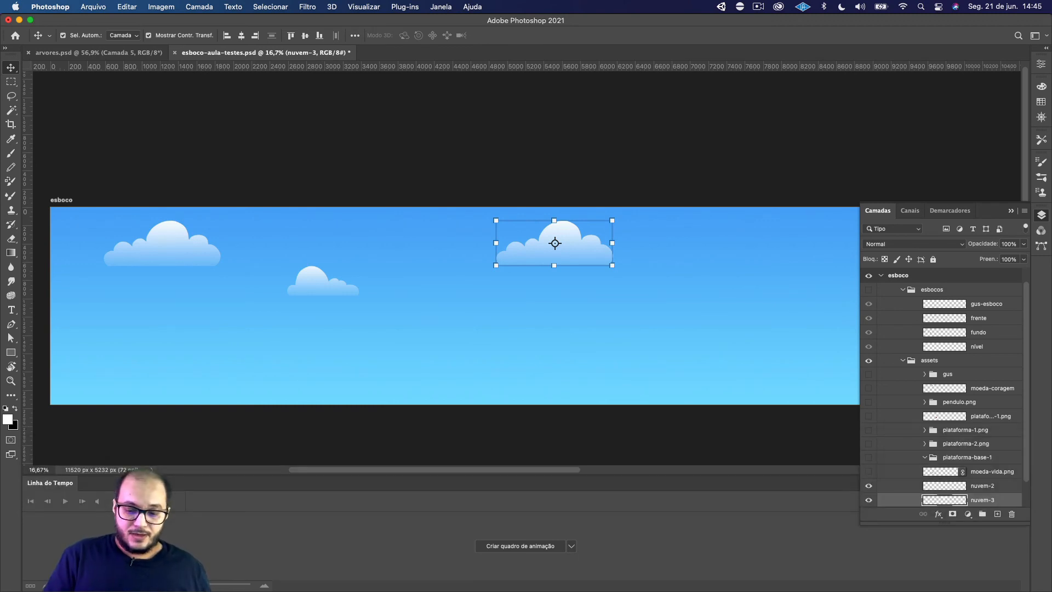
Flip the nuvem-3 cloud horizontally
key(super)
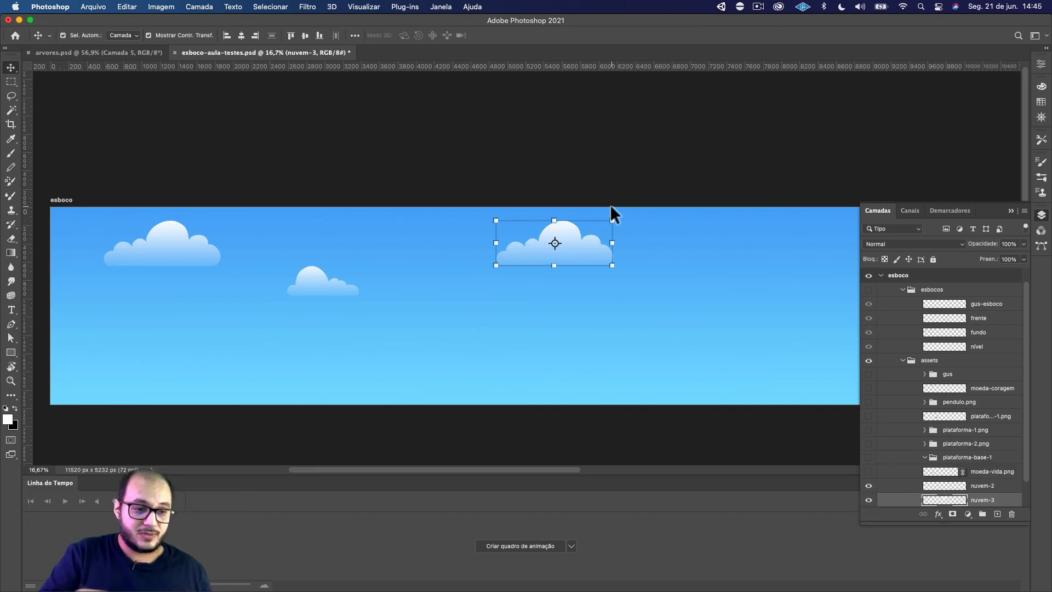
click(127, 7)
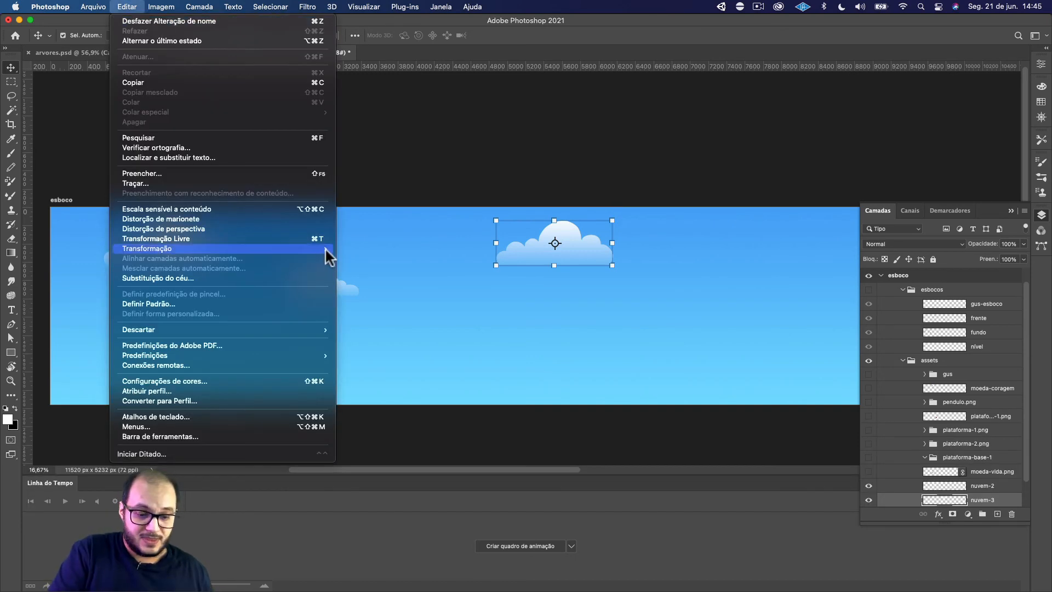
mouse_move(325, 248)
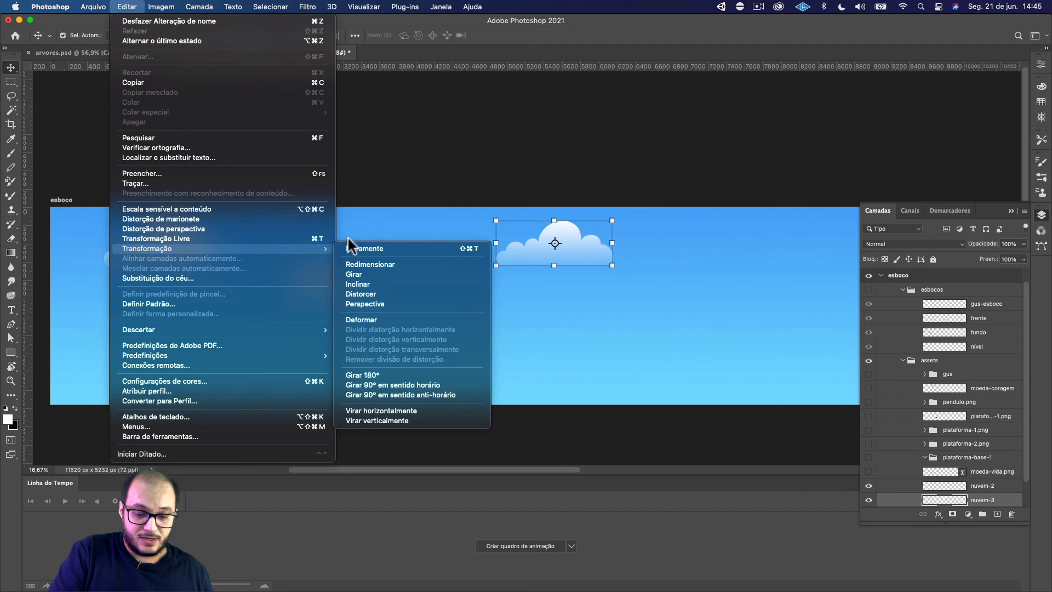
click(425, 410)
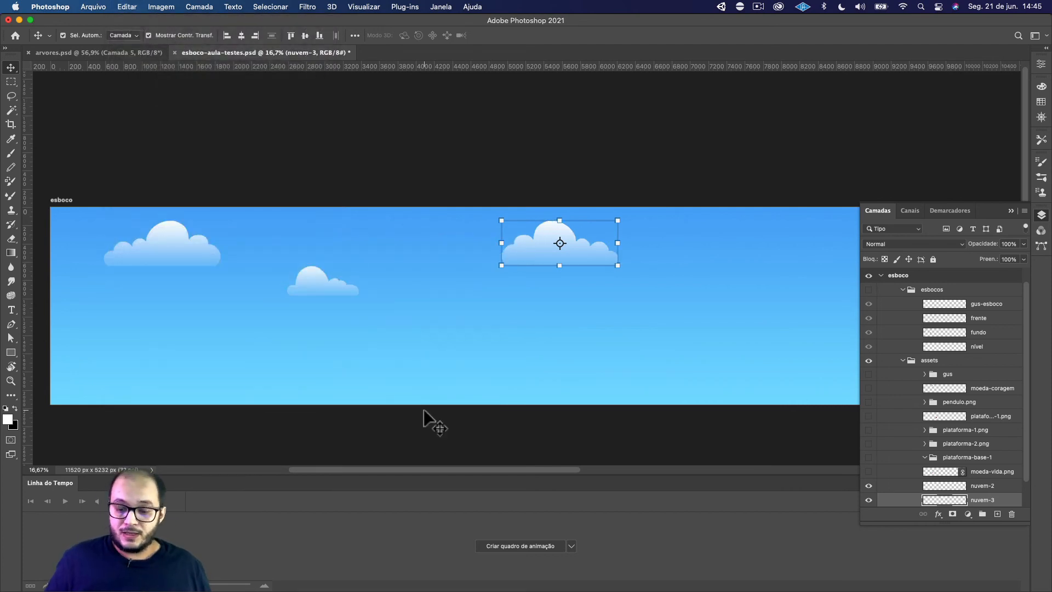
Try mirroring the nuvem-3 cloud by pulling its right side past its left edge, and undo the change
drag(619, 242, 392, 266)
key(shift+super+z)
key(shift)
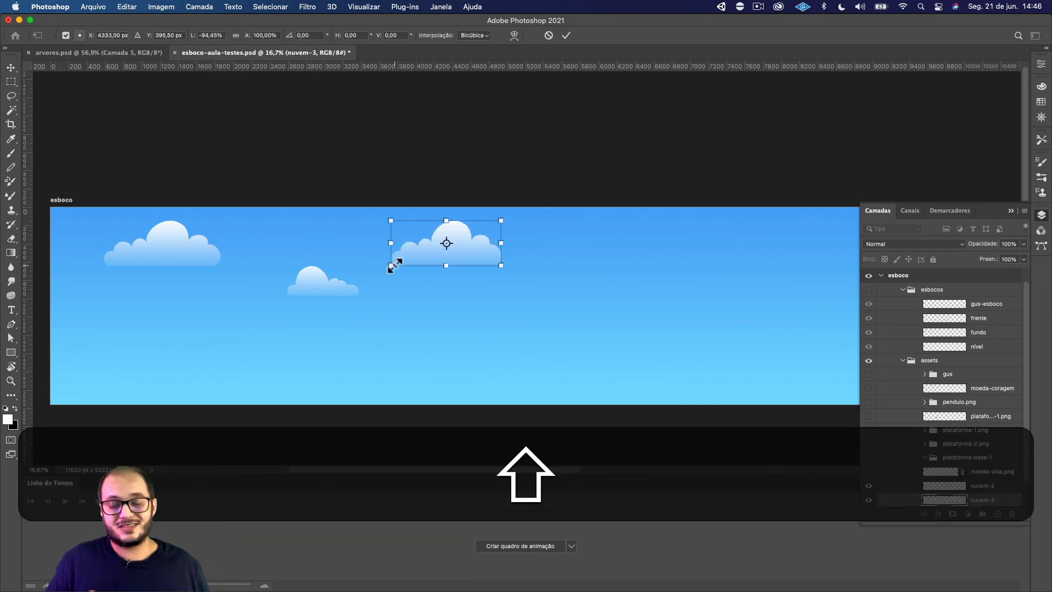
key(super+z)
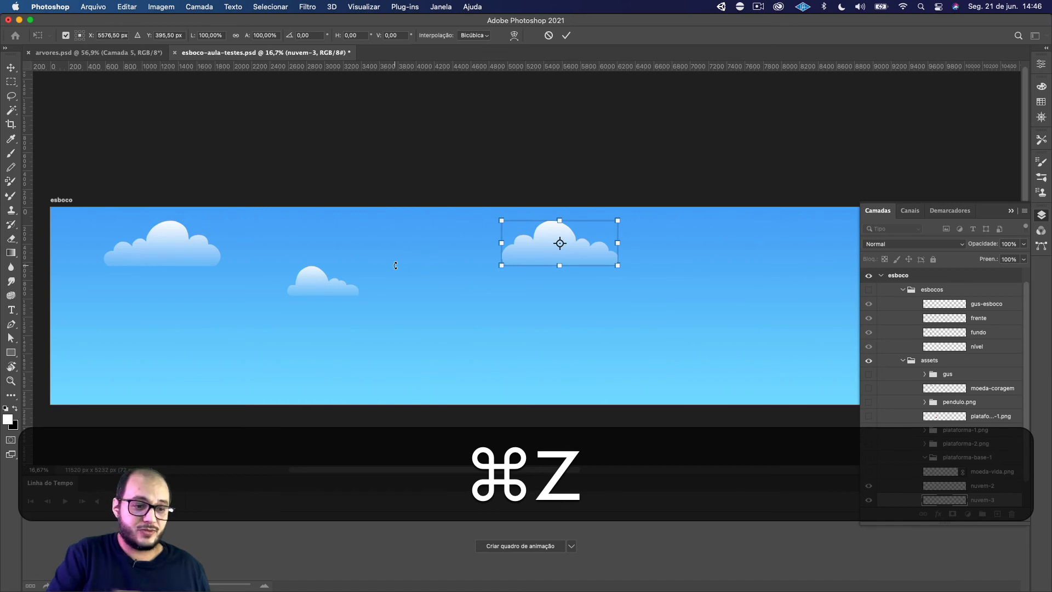
Flip the nuvem-3 cloud horizontally again and apply the transformation
click(126, 7)
mouse_move(302, 249)
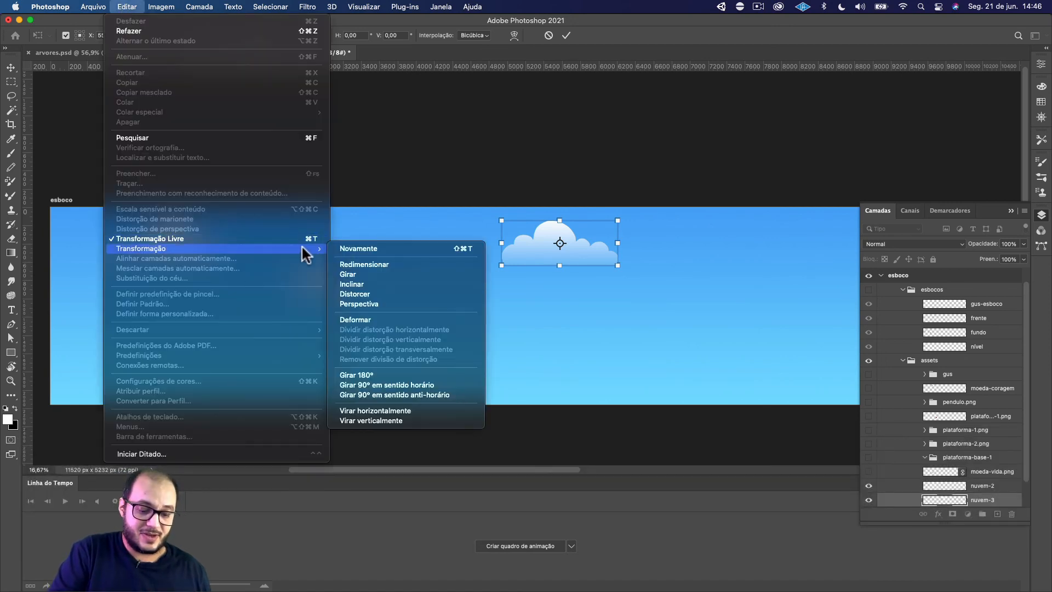
click(403, 410)
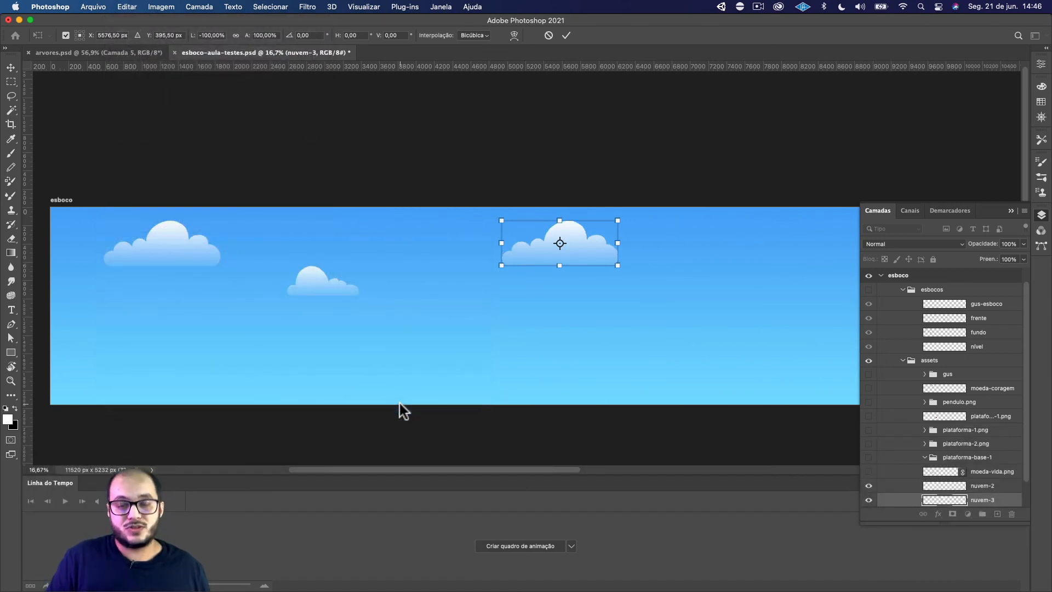
click(567, 37)
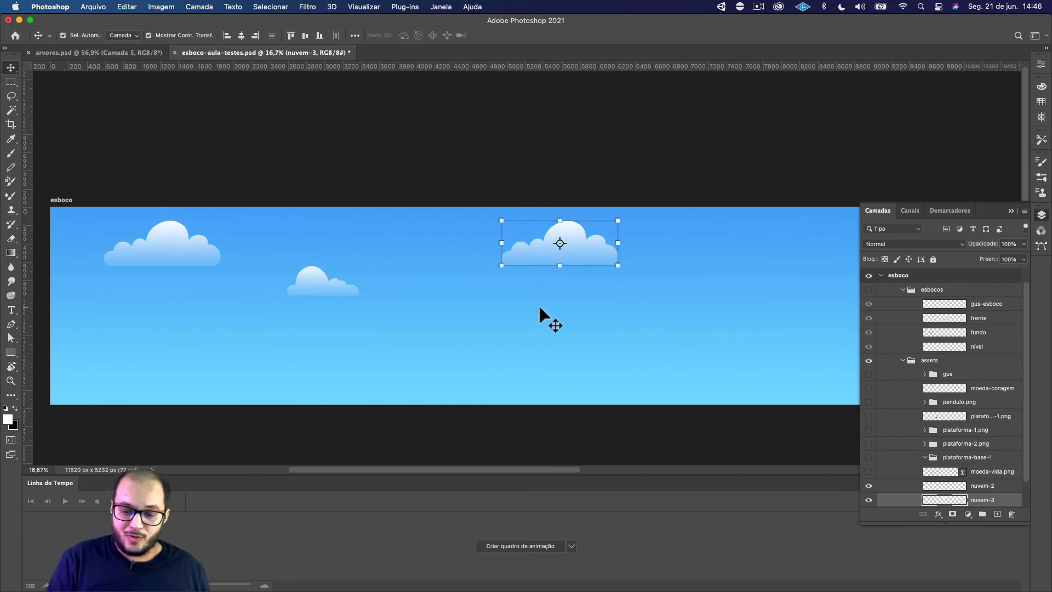
Scale the nuvem-3 cloud proportionally to about 50%, roughly 638 × 248 px, and apply the transformation
drag(618, 243, 559, 242)
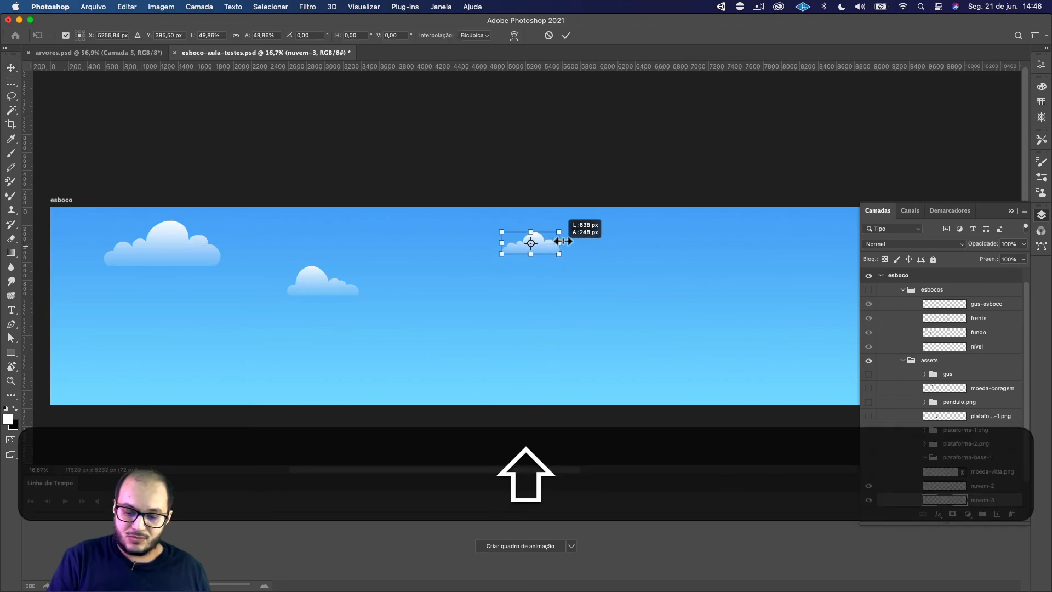
click(566, 36)
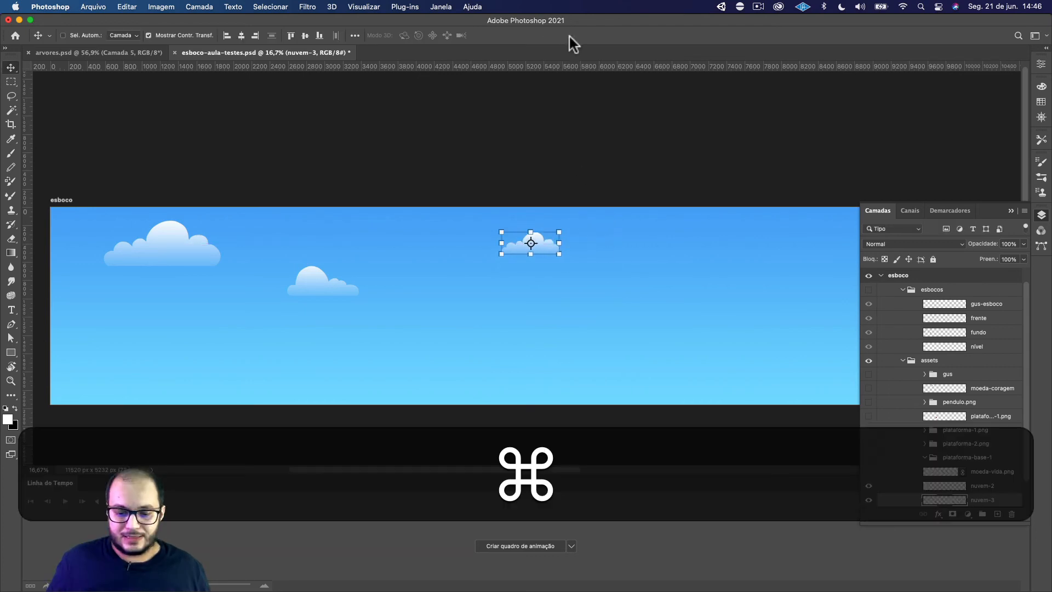
Select the two leftmost bumps of the nuvem-3 cloud with the Lasso, delete them and deselect
key(super+equal)
key(super+equal)
key(super+equal)
key(super+equal)
drag(636, 230, 573, 302)
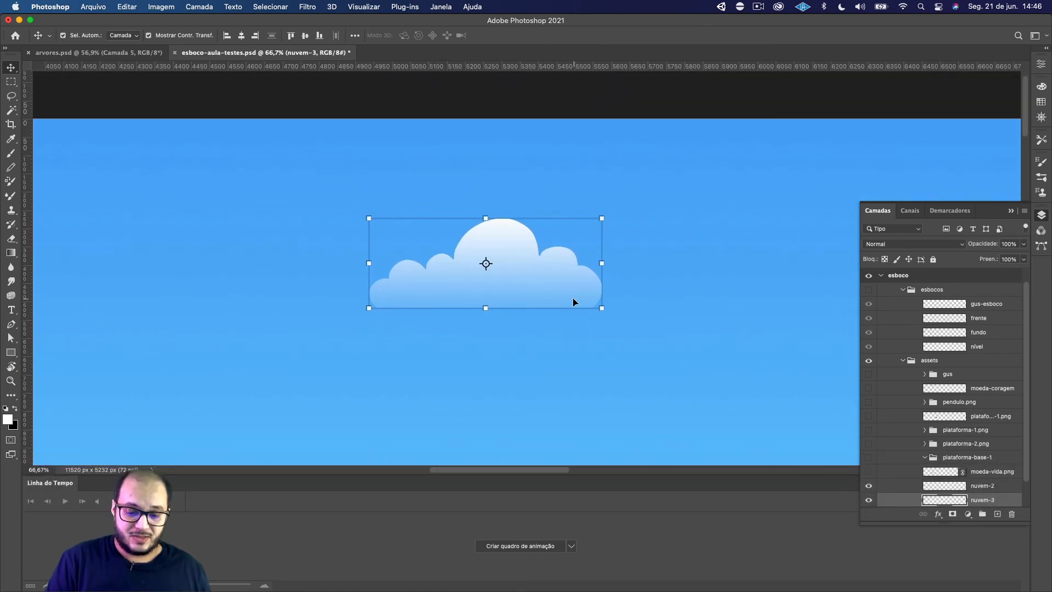
key(l)
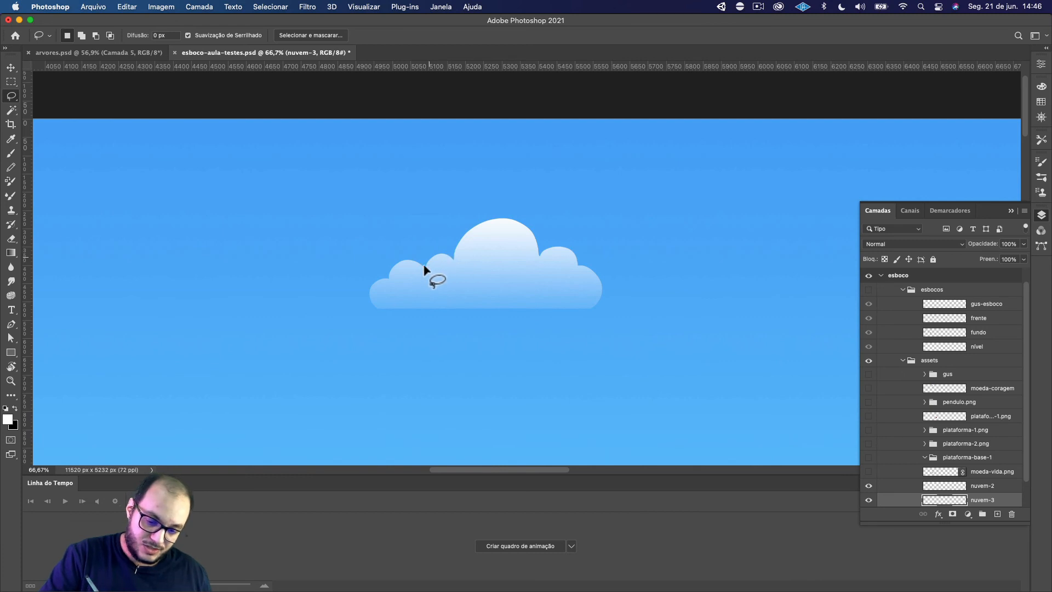
mouse_move(425, 274)
mouse_down()
mouse_move(497, 309)
mouse_move(450, 349)
mouse_move(302, 309)
mouse_move(404, 239)
mouse_up()
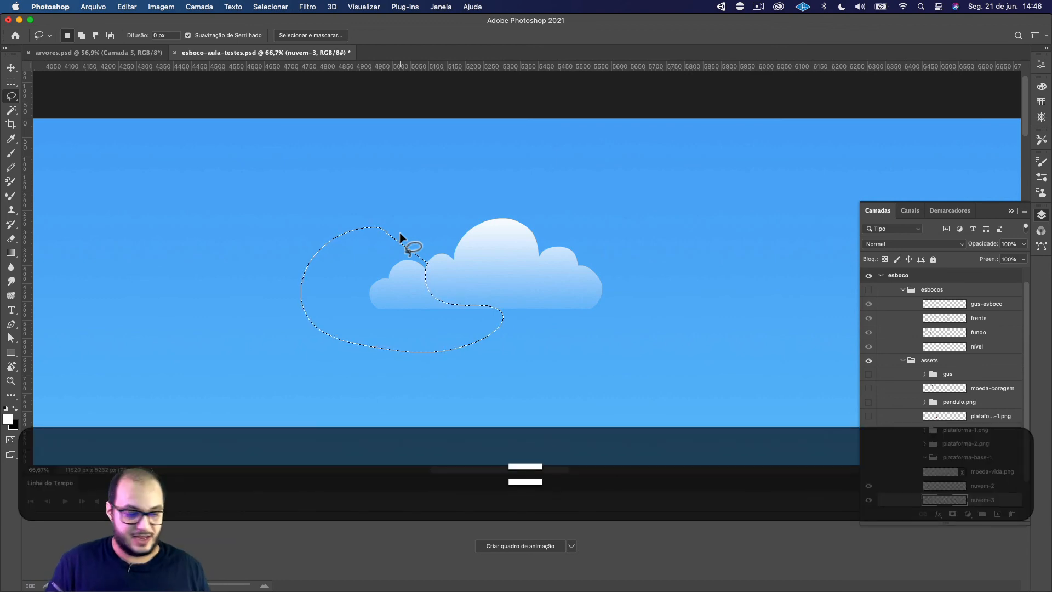
key(BackSpace)
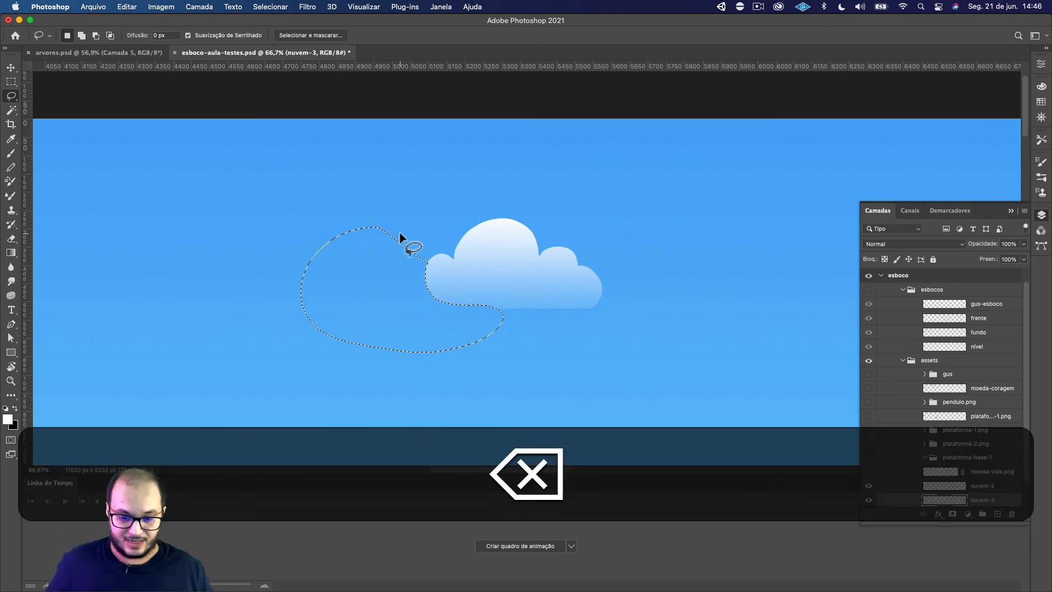
key(super+d)
Delete a rectangular area across the lower part of the nuvem-3 cloud to give it a flat base
key(super+space)
drag(545, 331, 560, 342)
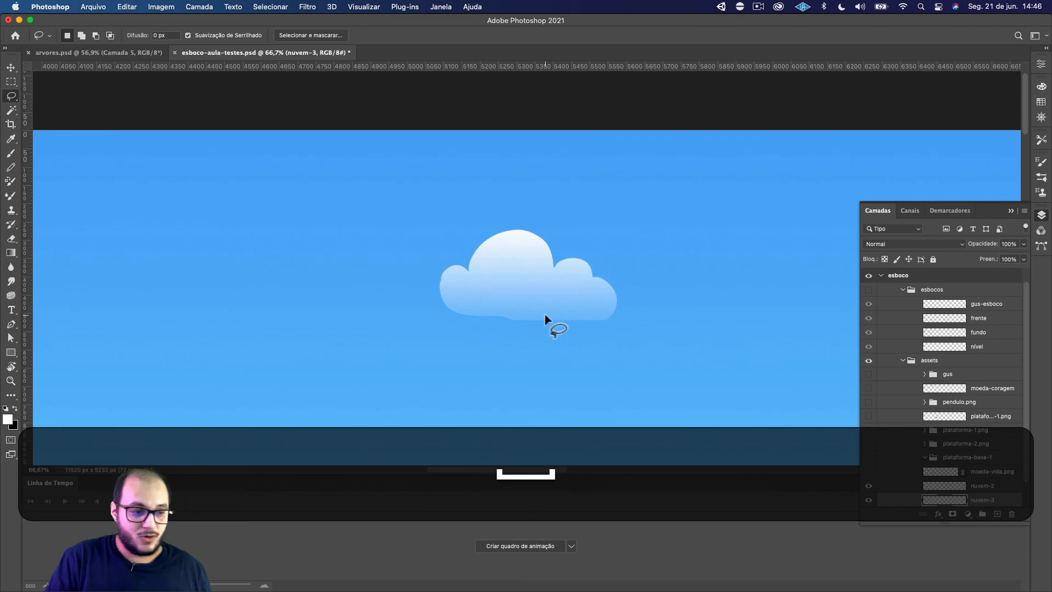
click(11, 81)
drag(391, 384, 646, 299)
key(BackSpace)
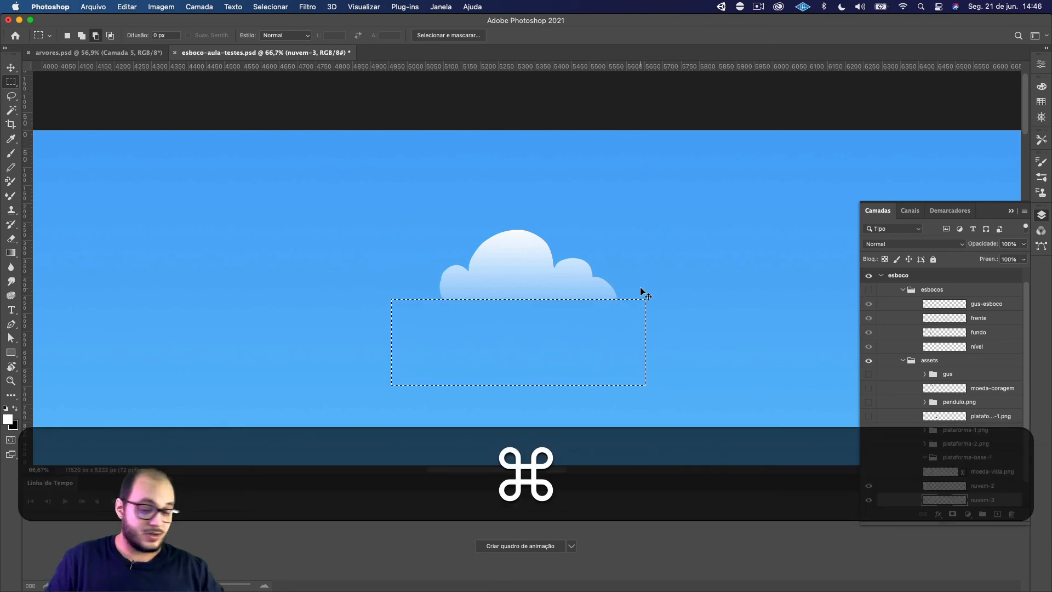
key(super+d)
Delete a curved Lasso area along the leftmost bump's outer edge on nuvem-3 to round its lower corner, and save the document
key(super+equal)
key(super+equal)
key(super+equal)
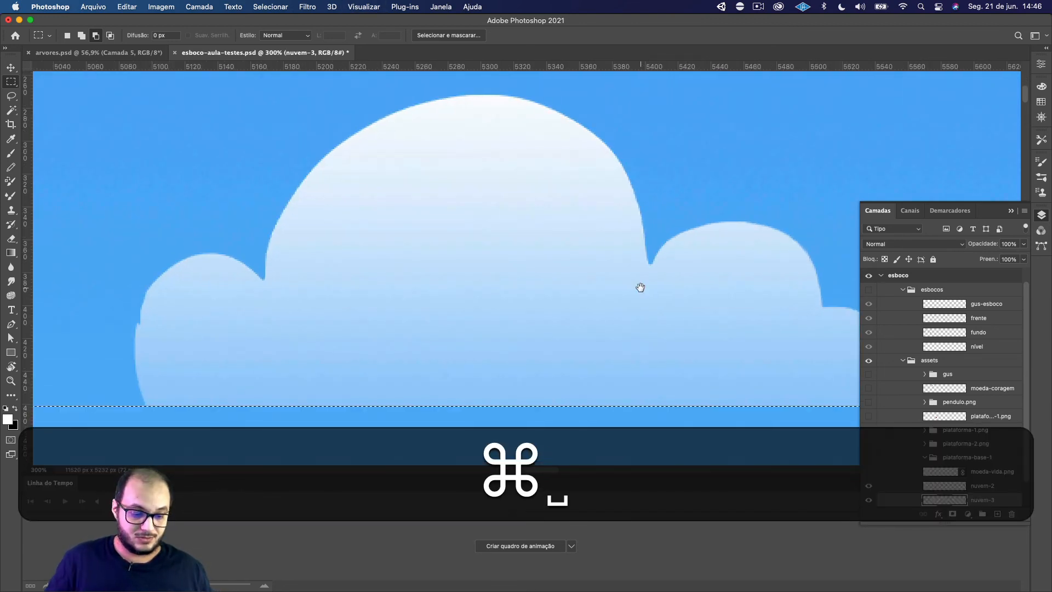
drag(401, 331, 562, 295)
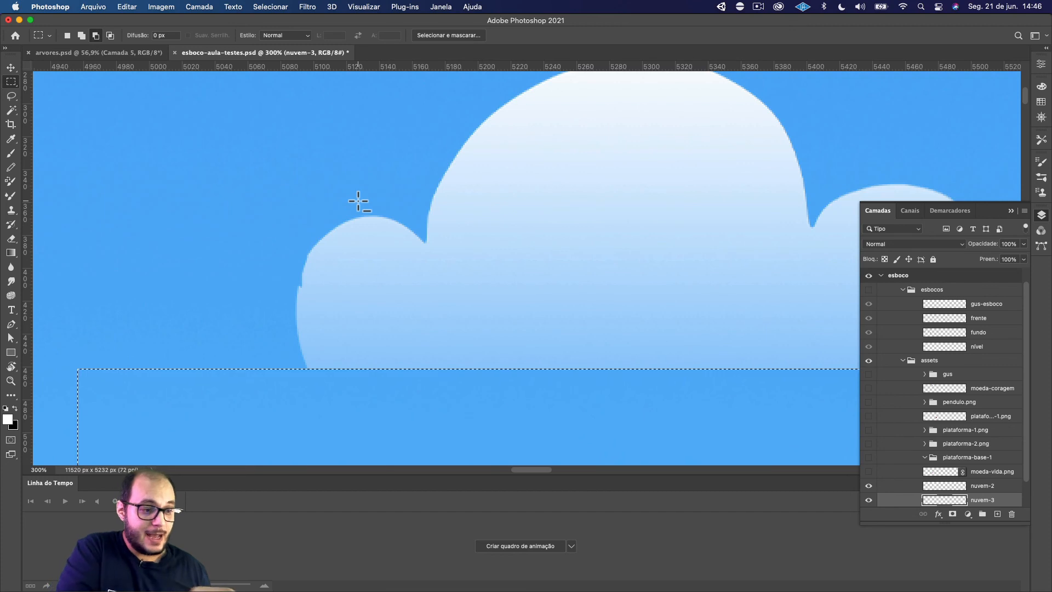
click(12, 95)
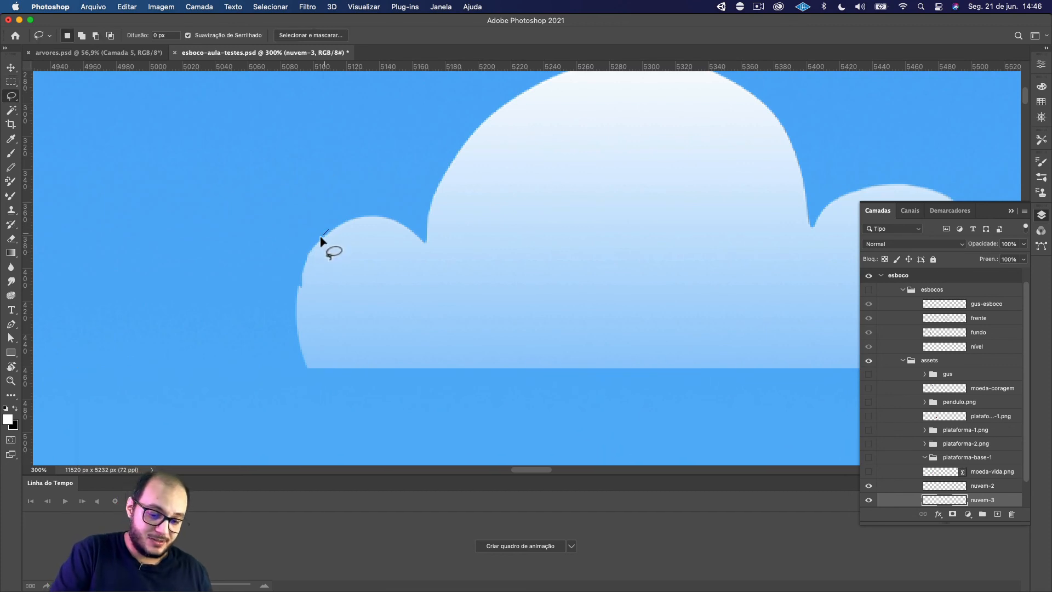
mouse_move(312, 255)
mouse_down()
mouse_move(314, 348)
mouse_move(364, 373)
mouse_move(287, 390)
mouse_move(208, 266)
mouse_move(307, 197)
mouse_move(332, 196)
mouse_up()
key(BackSpace)
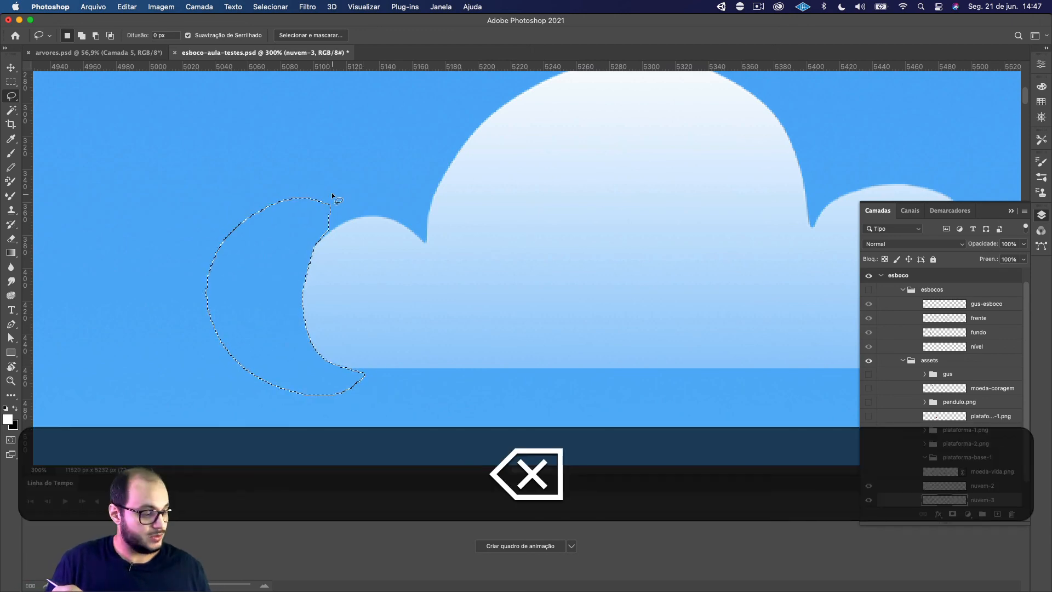
key(super+s)
key(super+d)
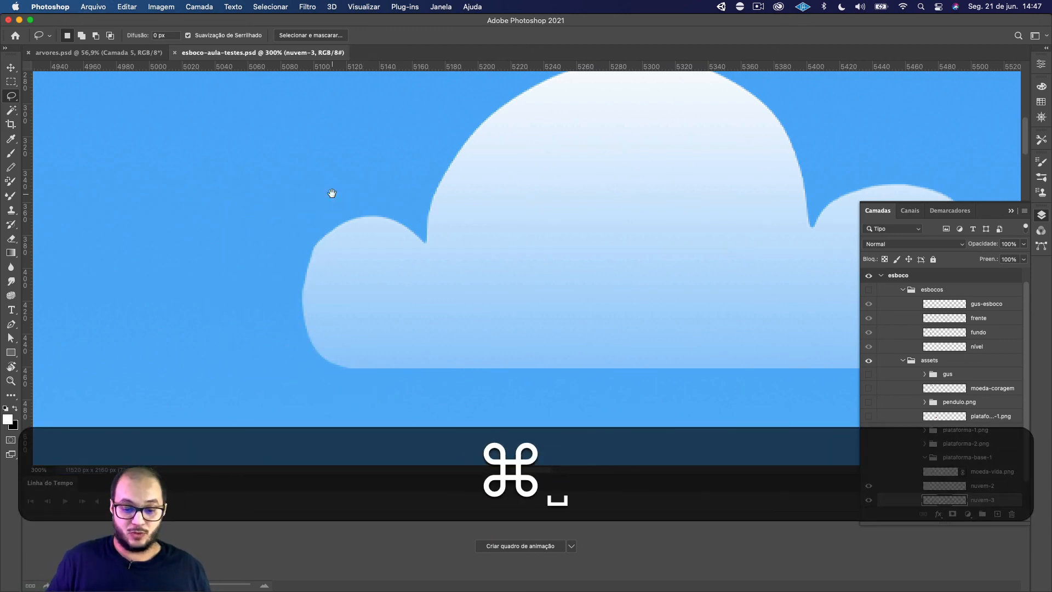
Trim the upper-left shoulder of nuvem-3's leftmost bump by deleting a thin Lasso area, and deselect
mouse_move(747, 373)
mouse_down()
mouse_move(686, 361)
mouse_move(707, 364)
mouse_move(681, 343)
mouse_up()
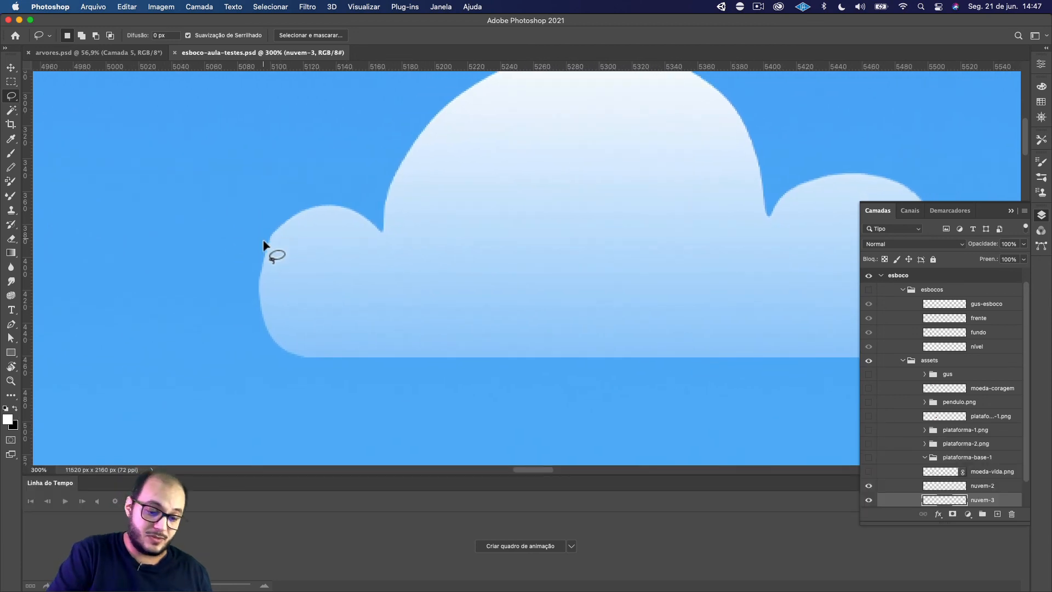
mouse_move(259, 252)
mouse_down()
mouse_move(296, 216)
mouse_move(304, 184)
mouse_move(250, 266)
mouse_up()
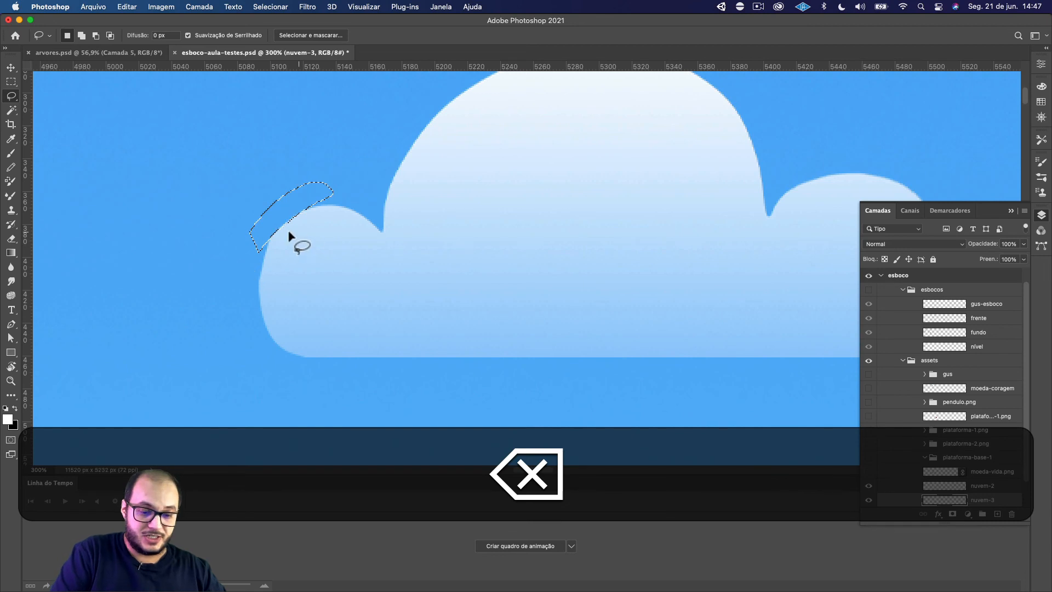
mouse_move(262, 253)
mouse_down()
mouse_move(331, 195)
mouse_move(239, 265)
mouse_up()
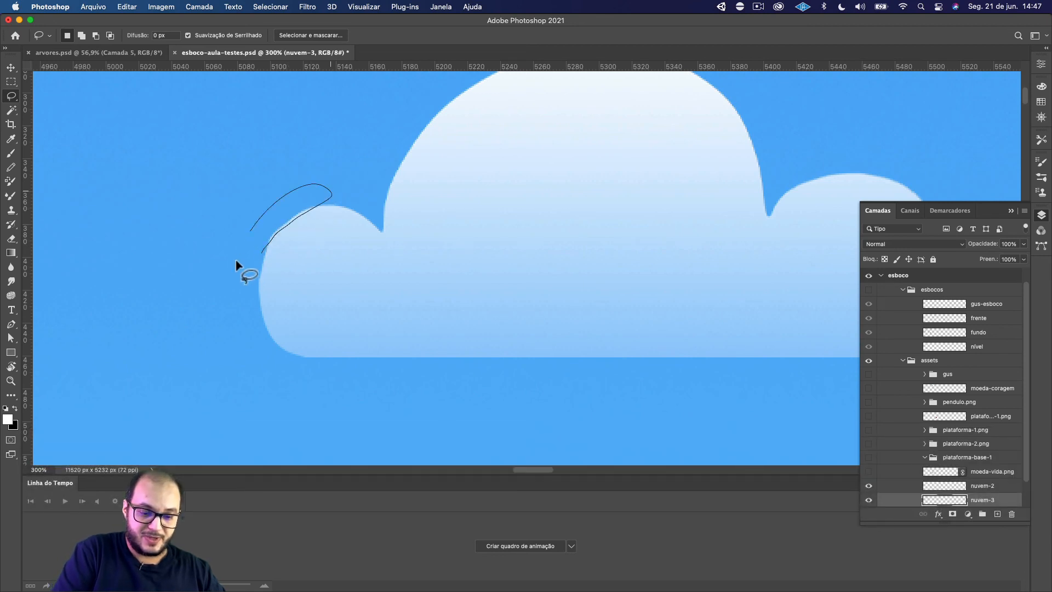
key(BackSpace)
click(322, 159)
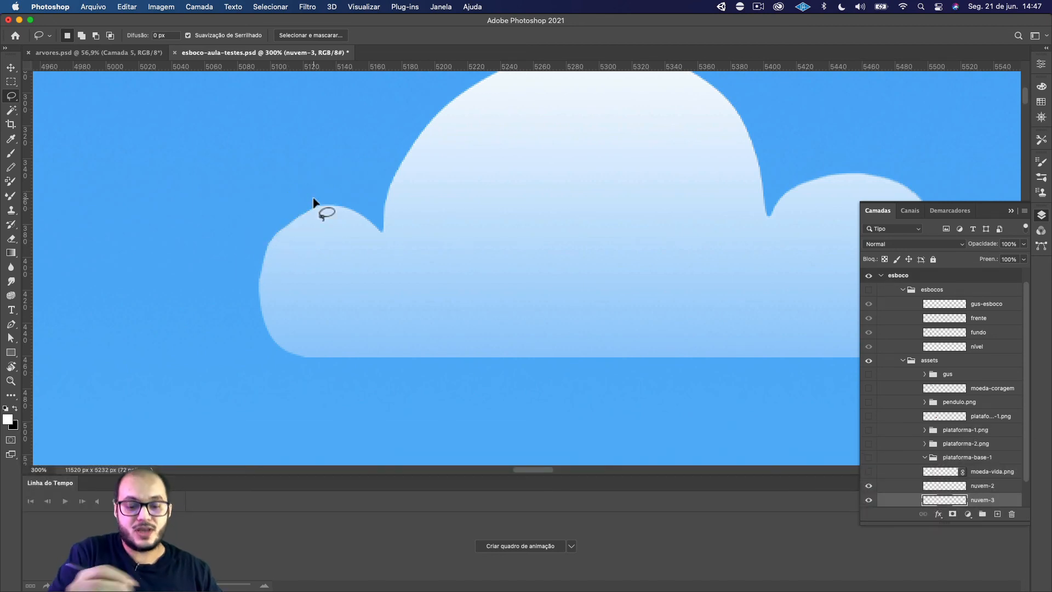